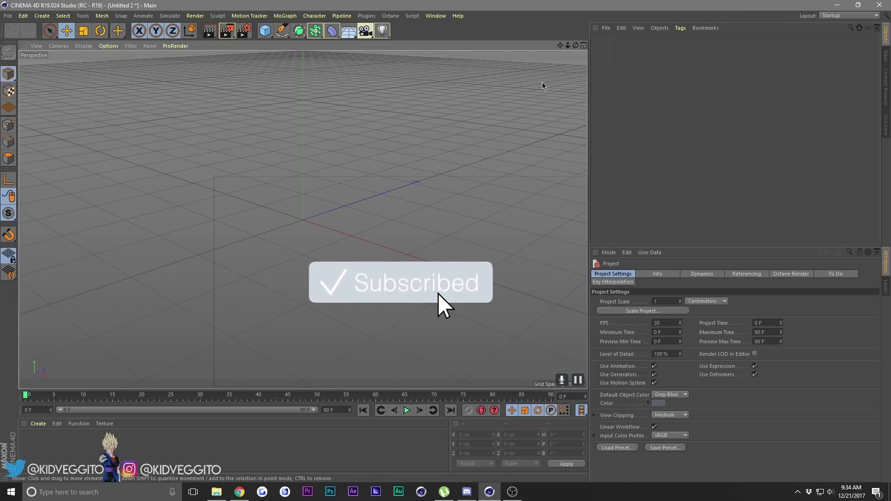
Add a plane primitive at the scene origin to serve as the ground.
{"action": "left_click_drag", "start_coordinate": [569, 45], "coordinate": [515, 46]}
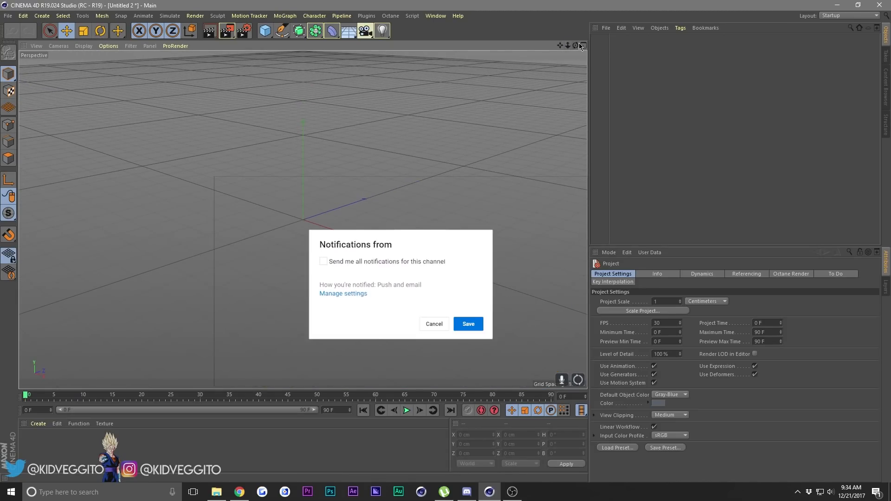
{"action": "left_click_drag", "start_coordinate": [575, 46], "coordinate": [543, 41]}
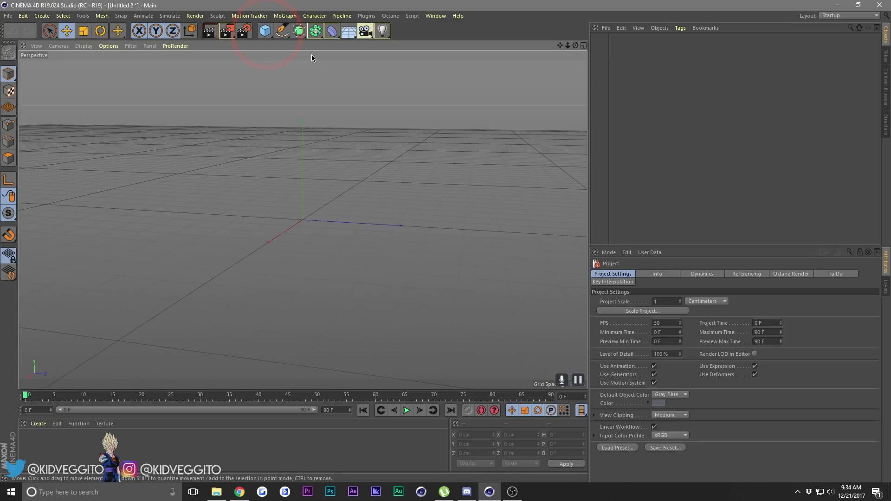
{"action": "left_click", "coordinate": [263, 32]}
{"action": "left_click", "coordinate": [263, 33]}
{"action": "left_click", "coordinate": [279, 90]}
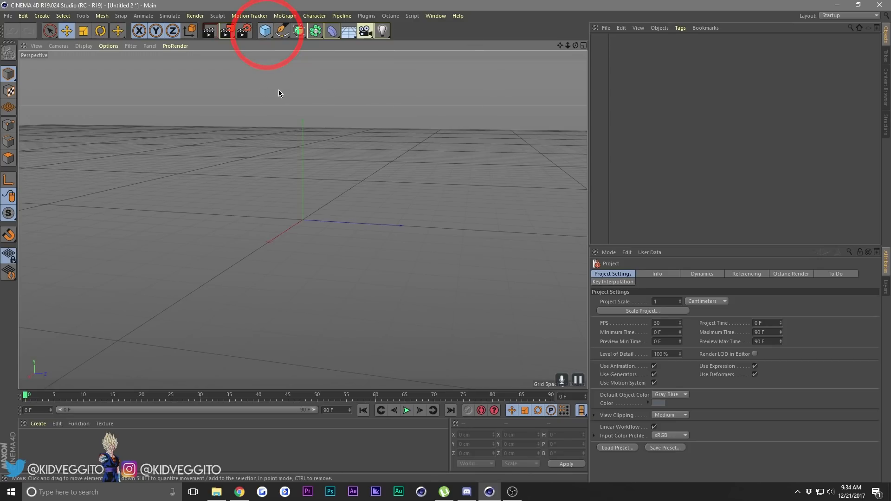
{"action": "left_click", "coordinate": [264, 31]}
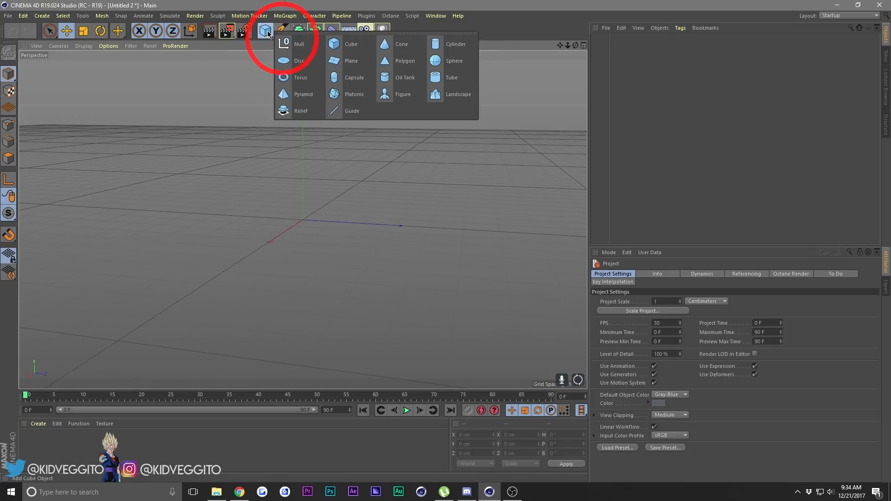
{"action": "left_click", "coordinate": [347, 62]}
{"action": "left_click", "coordinate": [673, 198]}
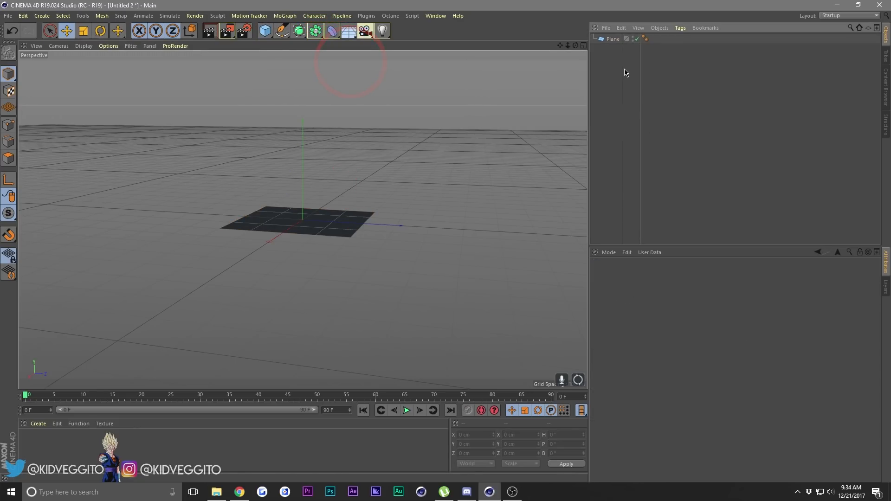
{"action": "left_click", "coordinate": [613, 39]}
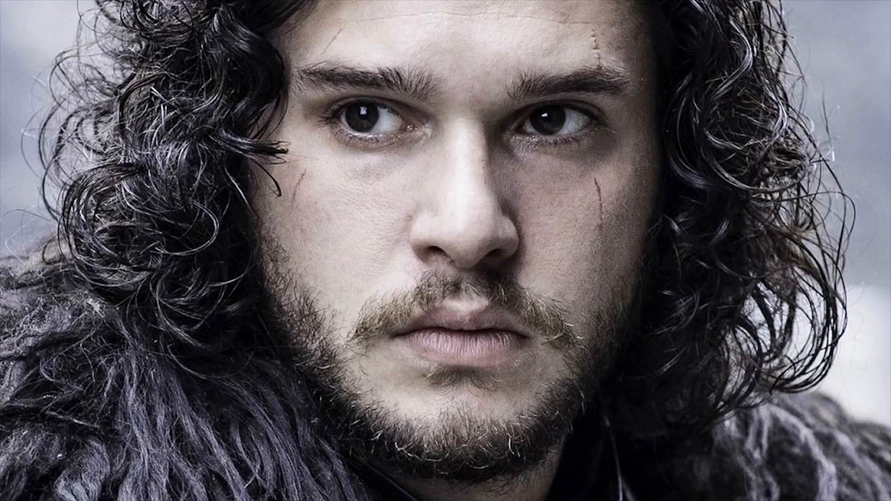
{"action": "double_click", "coordinate": [663, 295]}
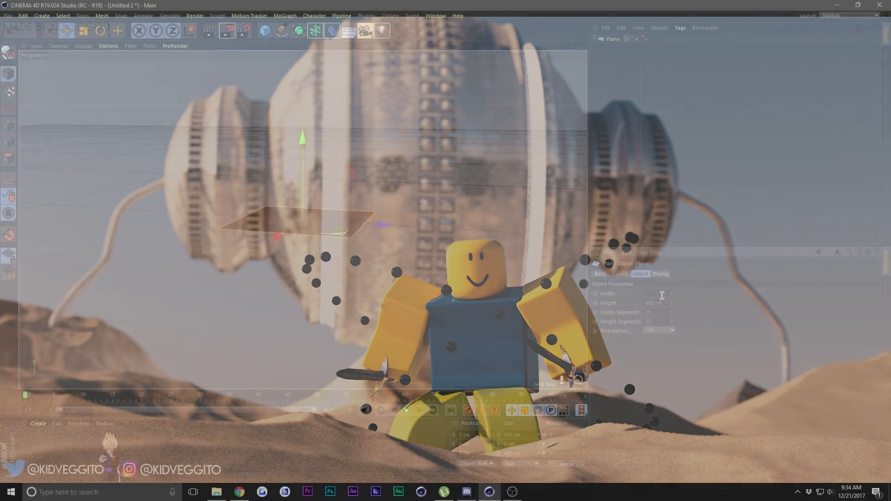
{"action": "key", "text": "BackSpace"}
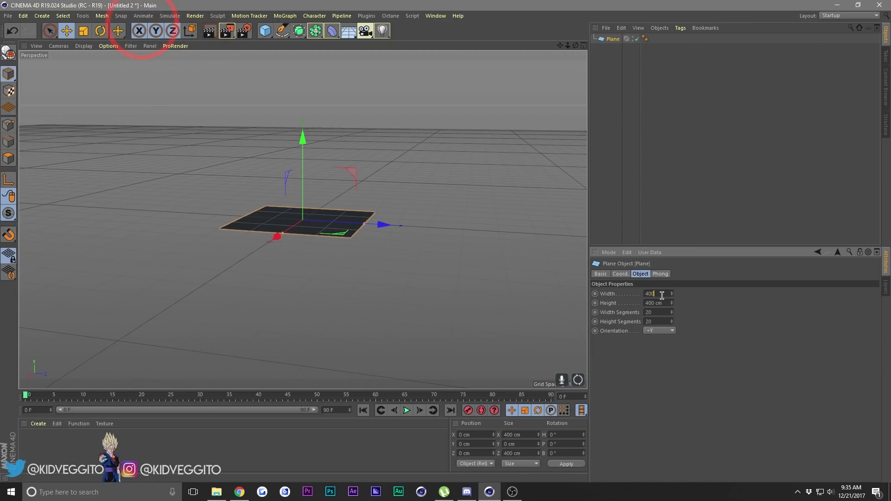
{"action": "type", "text": "400"}
{"action": "left_click", "coordinate": [455, 218]}
Merge Akram.c4d from the Akram folder in 3d Library > ROBLOX Characters on the A: drive into the scene.
{"action": "left_click", "coordinate": [7, 16]}
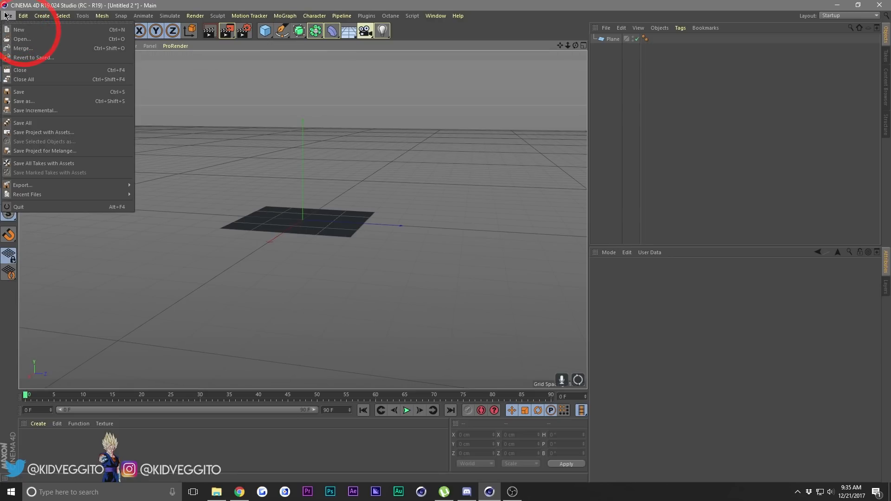
{"action": "left_click", "coordinate": [69, 48]}
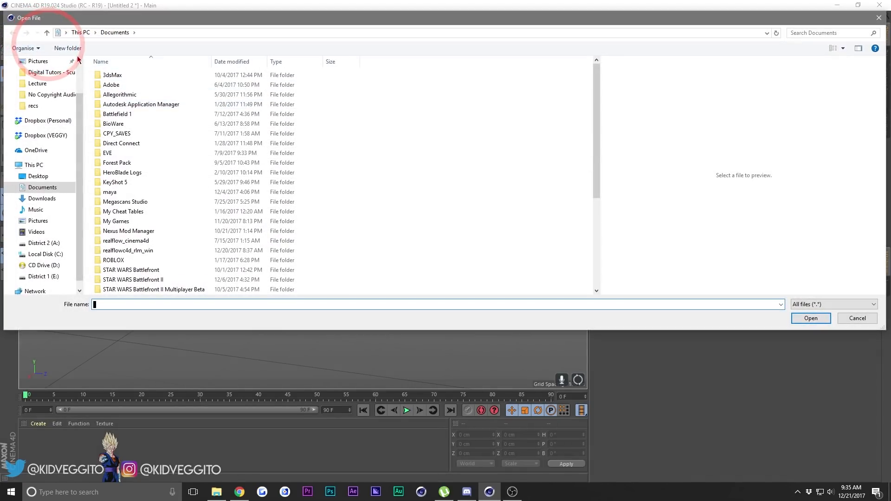
{"action": "left_click", "coordinate": [44, 243]}
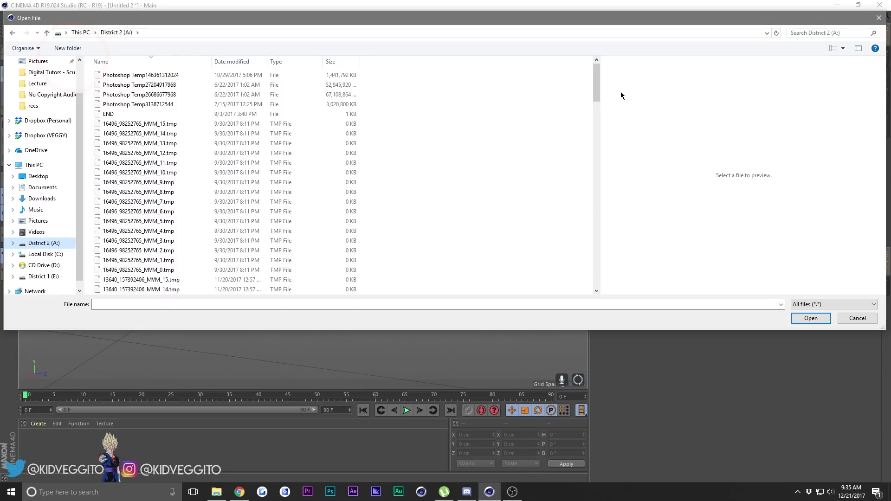
{"action": "left_click_drag", "start_coordinate": [599, 82], "coordinate": [572, 276]}
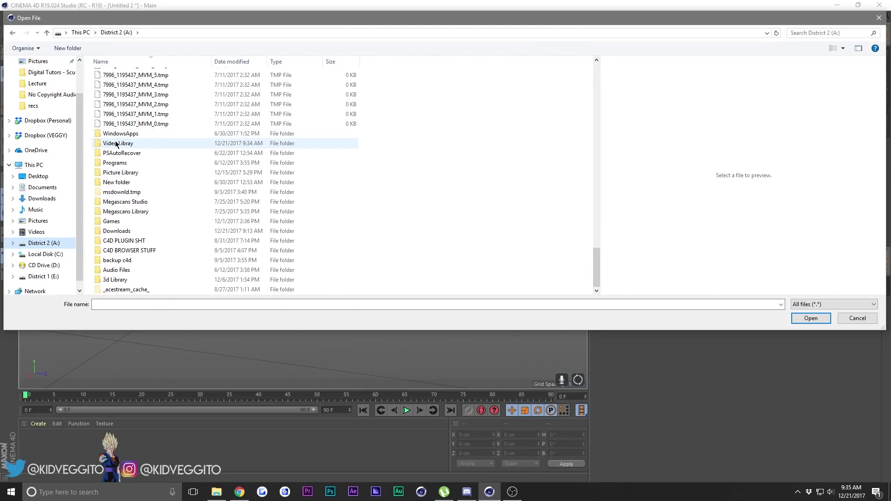
{"action": "double_click", "coordinate": [119, 279]}
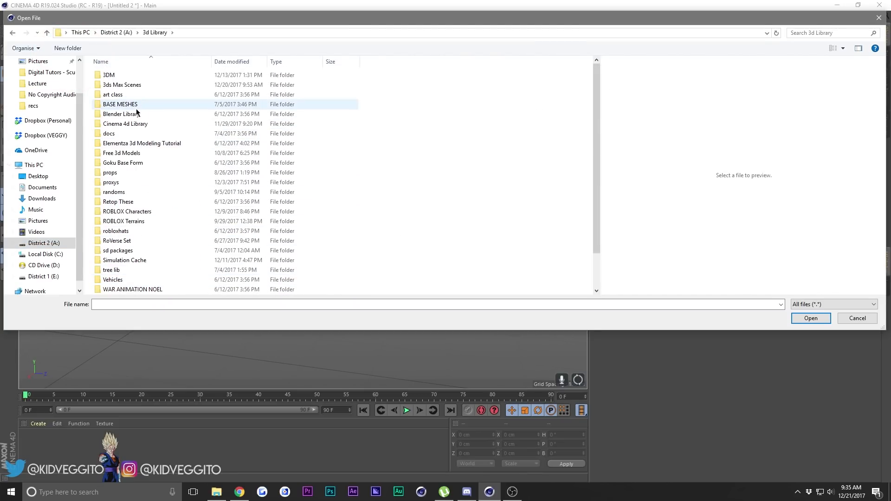
{"action": "double_click", "coordinate": [128, 212]}
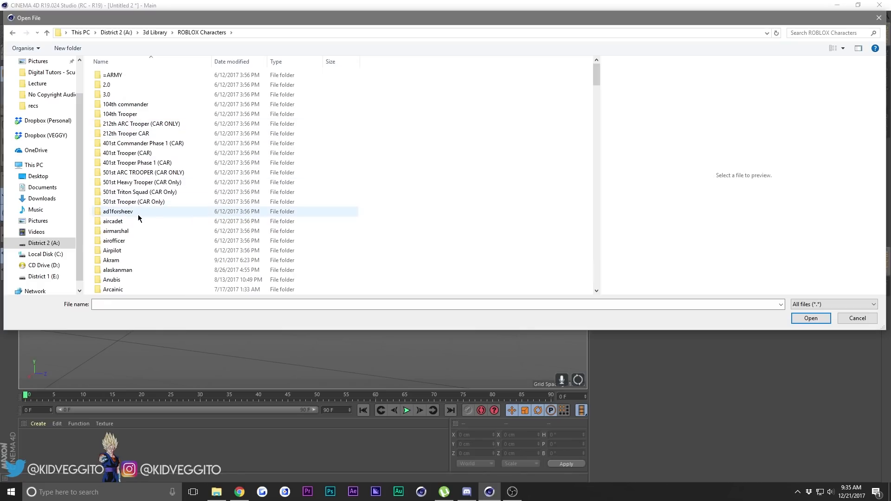
{"action": "double_click", "coordinate": [139, 260]}
{"action": "left_click", "coordinate": [147, 86]}
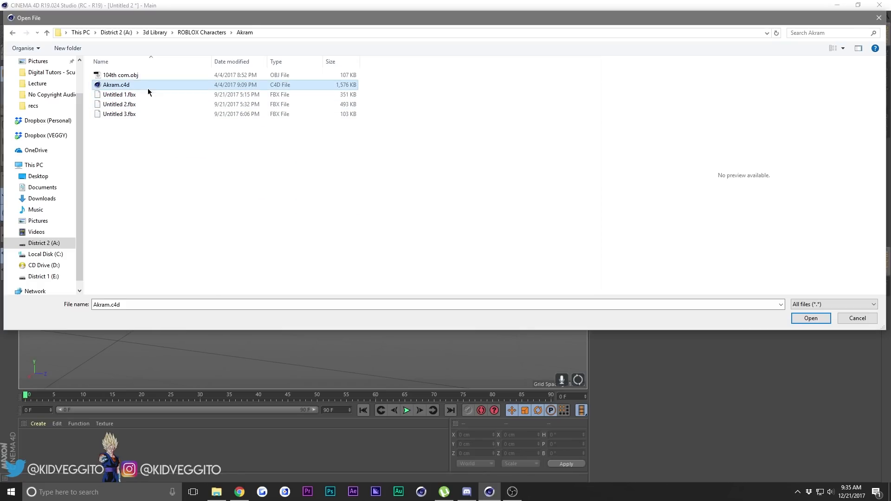
{"action": "left_click", "coordinate": [811, 318]}
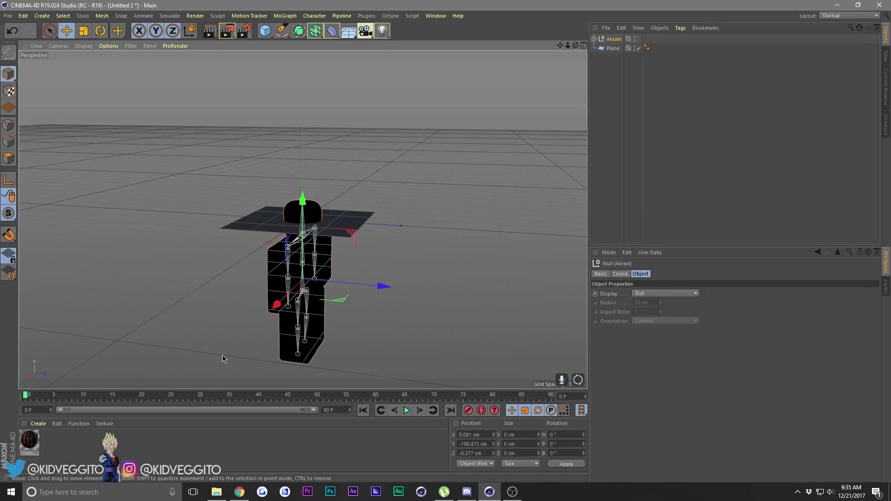
Delete the material that came with the imported character.
{"action": "left_click", "coordinate": [39, 444]}
{"action": "key", "text": "Delete"}
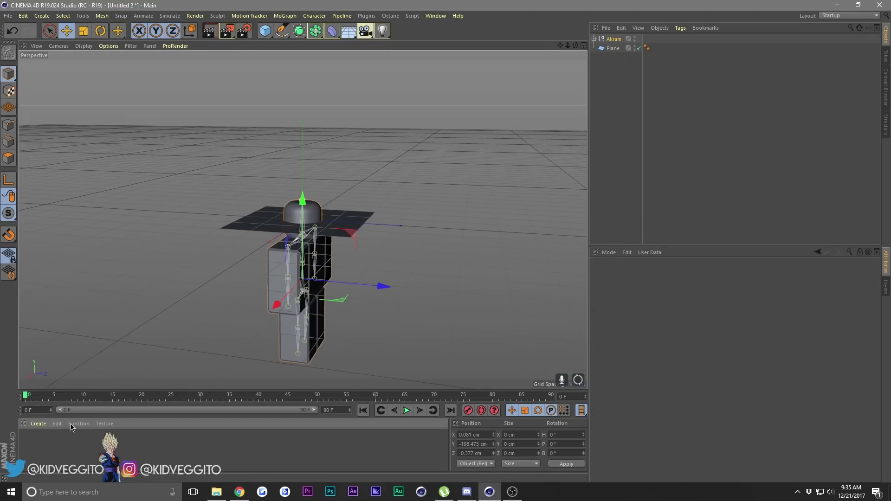
{"action": "left_click", "coordinate": [406, 172]}
Raise the character rig along the Y axis to about 250 cm so it stands on the plane.
{"action": "left_click", "coordinate": [614, 39]}
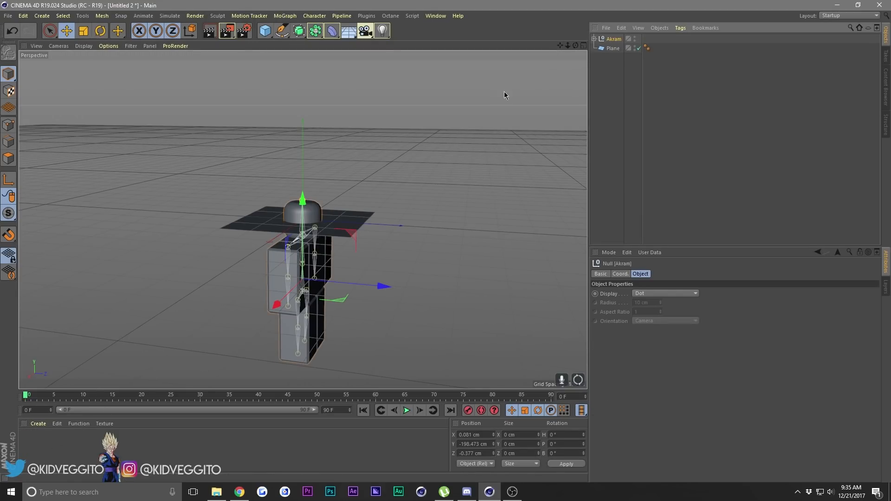
{"action": "left_click_drag", "start_coordinate": [296, 241], "coordinate": [238, 98]}
{"action": "left_click", "coordinate": [560, 54]}
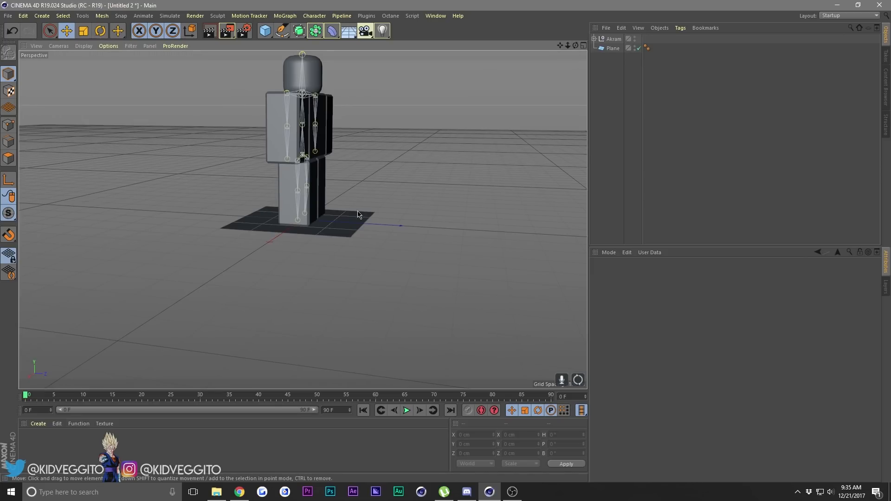
Check the character's feet against the floor line in the front view and fine-tune its height.
{"action": "middle_click", "coordinate": [374, 179]}
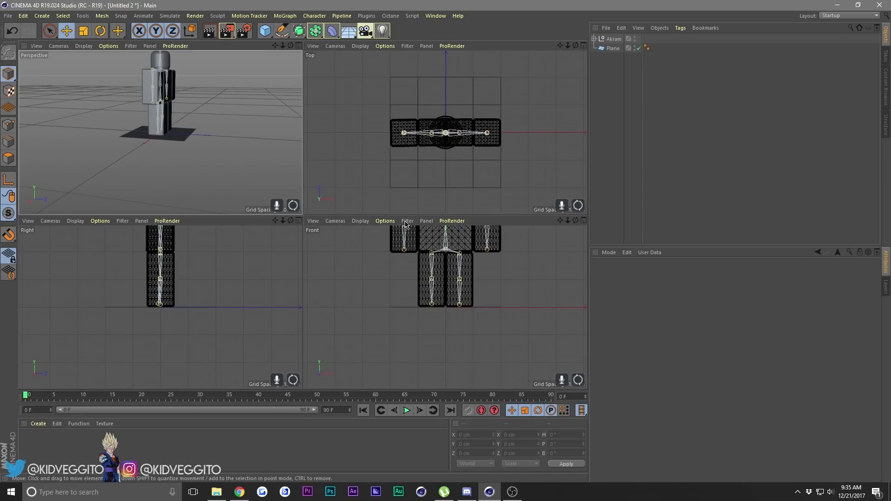
{"action": "left_click_drag", "start_coordinate": [559, 221], "coordinate": [520, 227]}
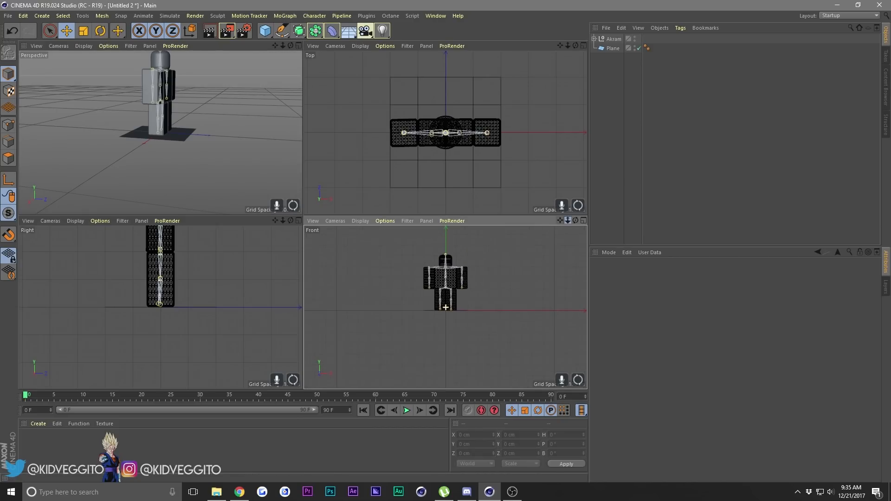
{"action": "left_click", "coordinate": [613, 39]}
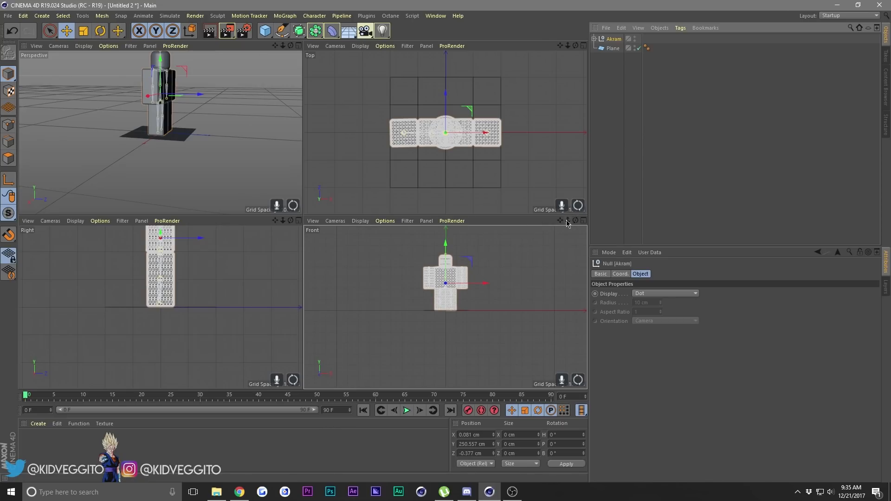
{"action": "left_click_drag", "start_coordinate": [567, 221], "coordinate": [546, 274]}
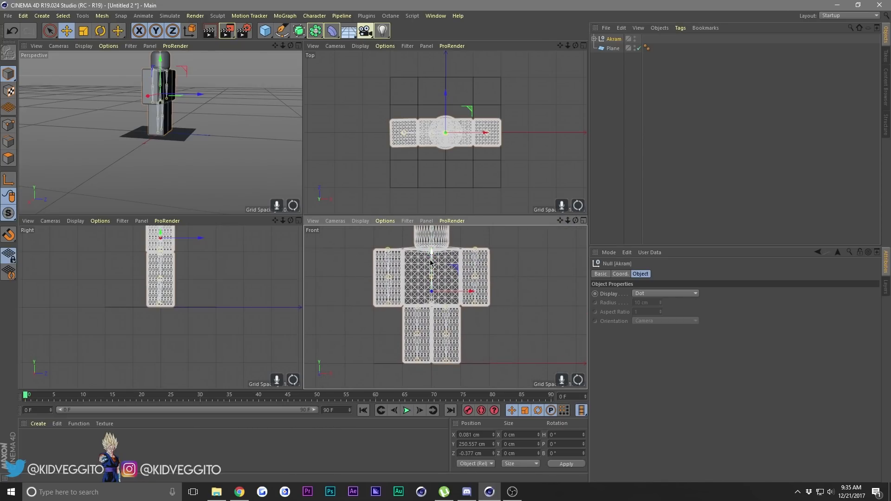
{"action": "left_click_drag", "start_coordinate": [431, 265], "coordinate": [431, 265]}
{"action": "left_click", "coordinate": [250, 60]}
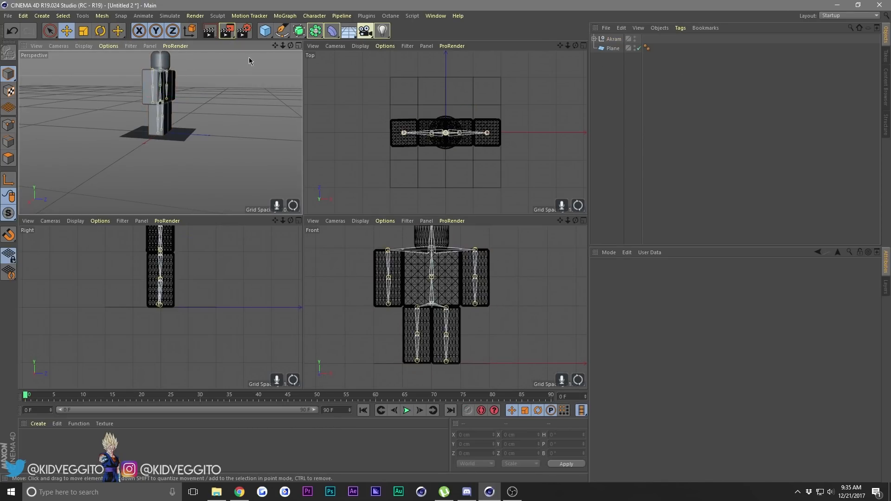
{"action": "left_click", "coordinate": [298, 46]}
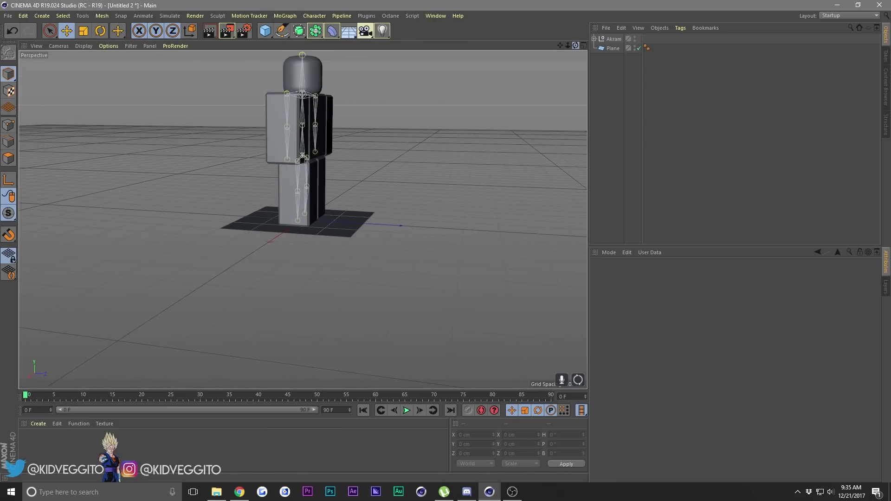
Set the plane's width and height to 5000 cm.
{"action": "left_click_drag", "start_coordinate": [575, 45], "coordinate": [603, 67]}
{"action": "left_click", "coordinate": [338, 215]}
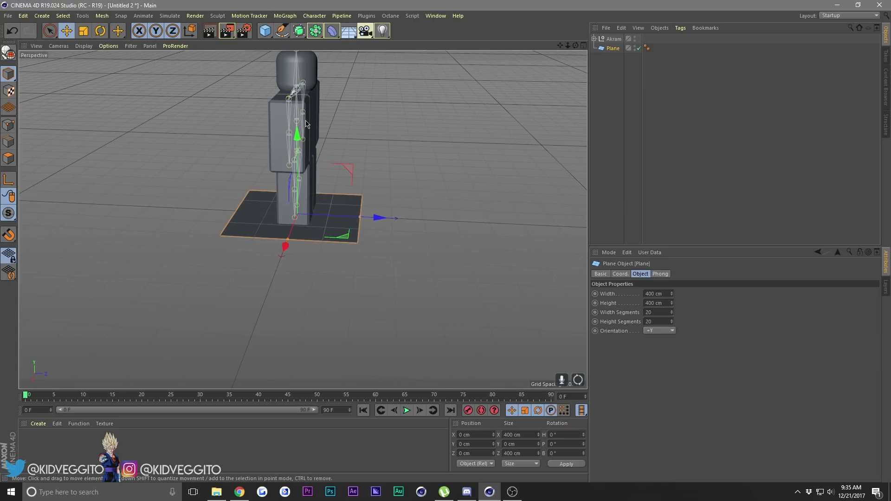
{"action": "double_click", "coordinate": [657, 293]}
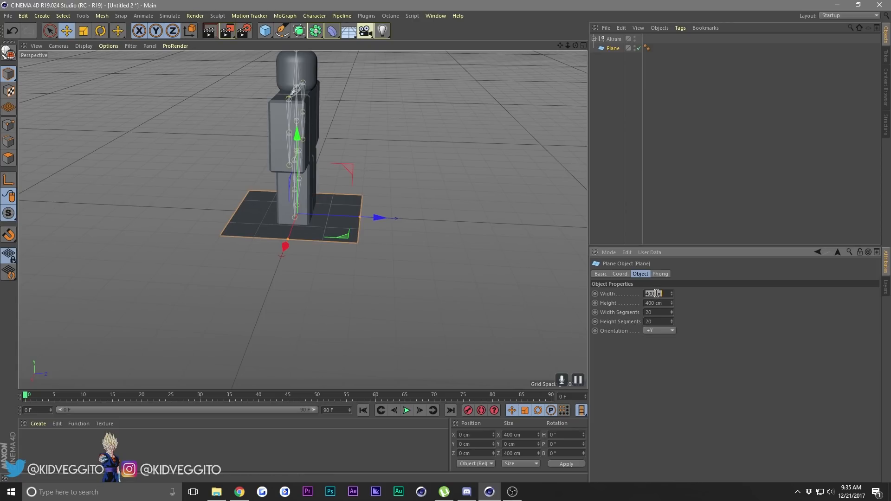
{"action": "left_click", "coordinate": [605, 300]}
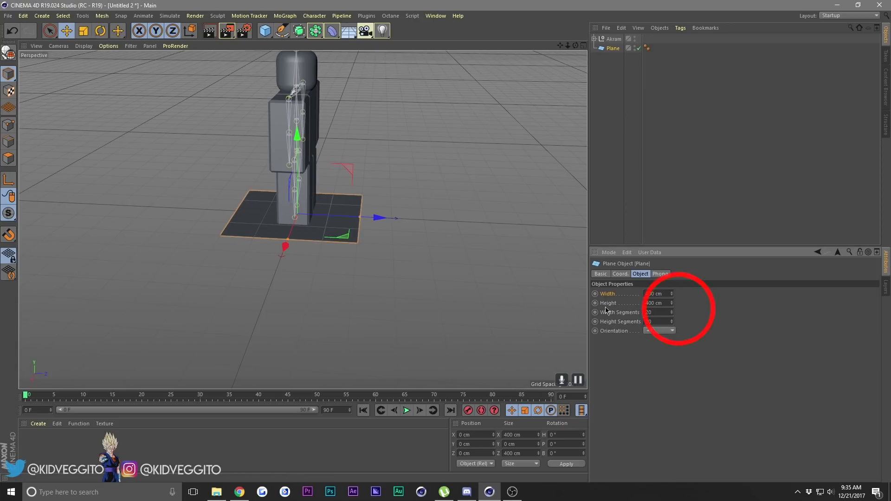
{"action": "double_click", "coordinate": [656, 297]}
{"action": "key", "text": "BackSpace"}
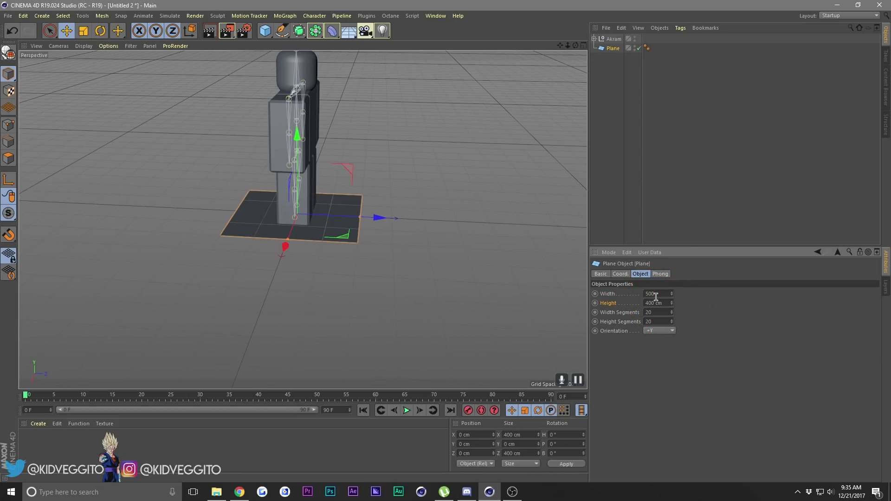
{"action": "type", "text": "5000"}
{"action": "key", "text": "Return"}
{"action": "double_click", "coordinate": [660, 303]}
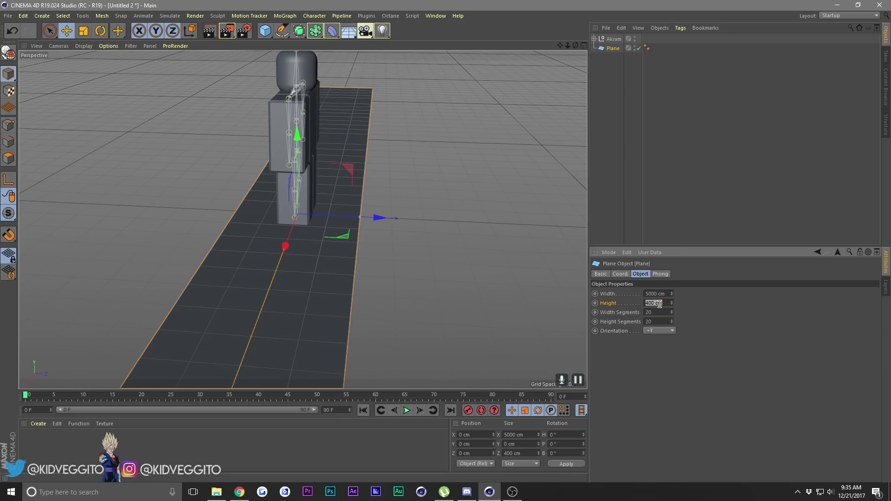
{"action": "key", "text": "BackSpace"}
{"action": "key", "text": "Return"}
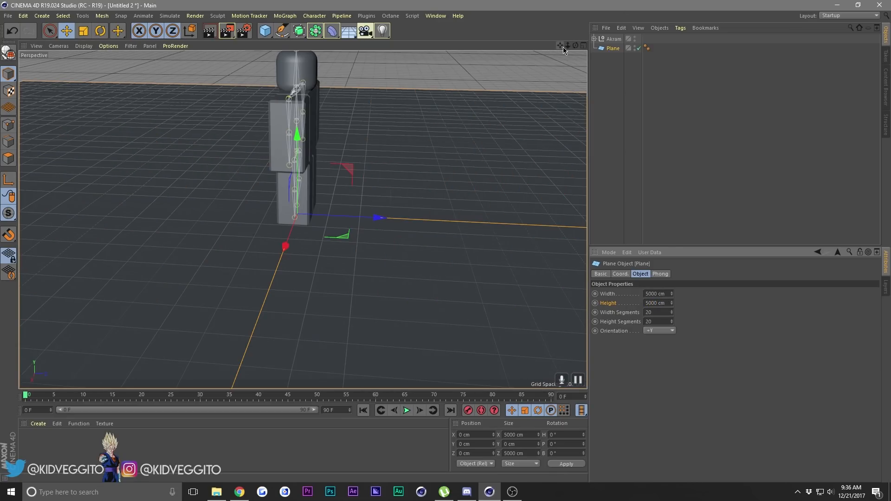
Enlarge the ground plane to a width and height of 12000 cm.
{"action": "left_click_drag", "start_coordinate": [567, 45], "coordinate": [533, 44]}
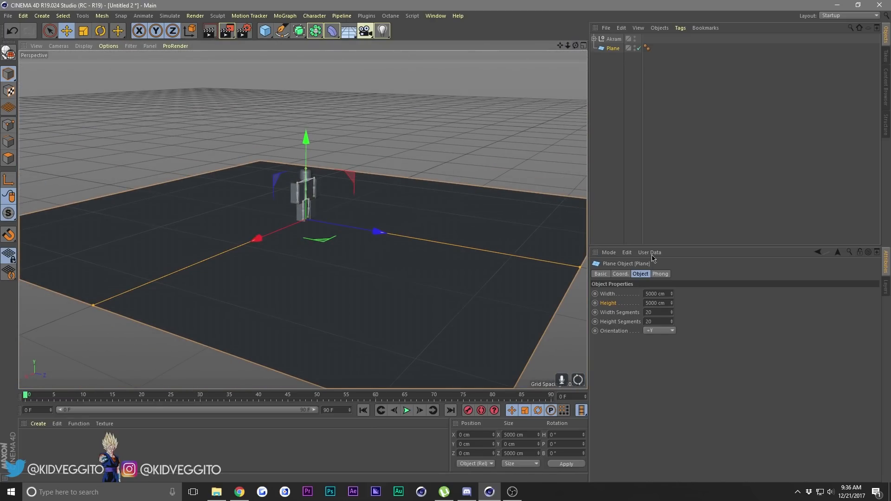
{"action": "left_click", "coordinate": [660, 293]}
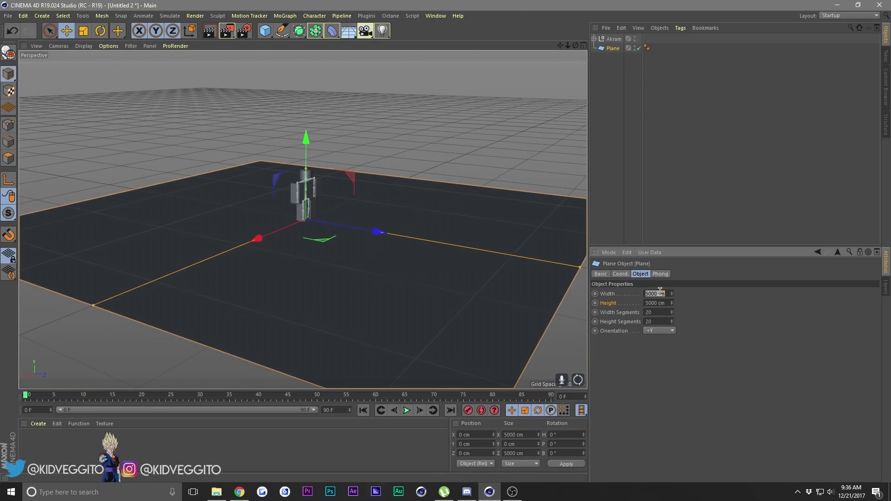
{"action": "type", "text": "12000"}
{"action": "key", "text": "Return"}
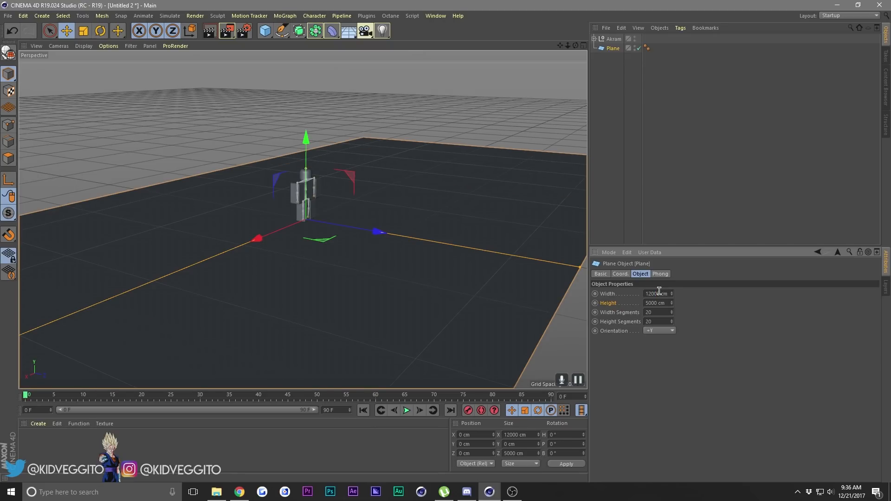
{"action": "left_click", "coordinate": [657, 303]}
{"action": "type", "text": "12000"}
{"action": "key", "text": "Return"}
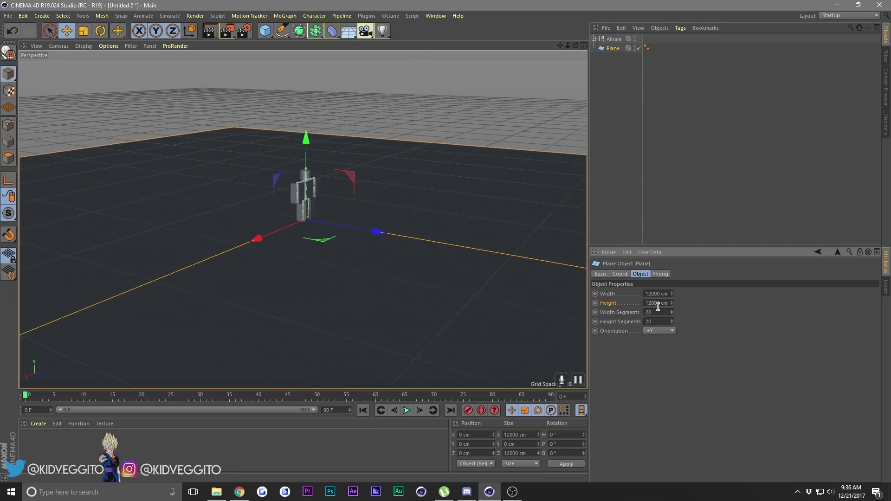
Switch the viewport display to Gouraud Shading (Lines) so the ground plane's segment grid can be inspected.
{"action": "left_click", "coordinate": [617, 314]}
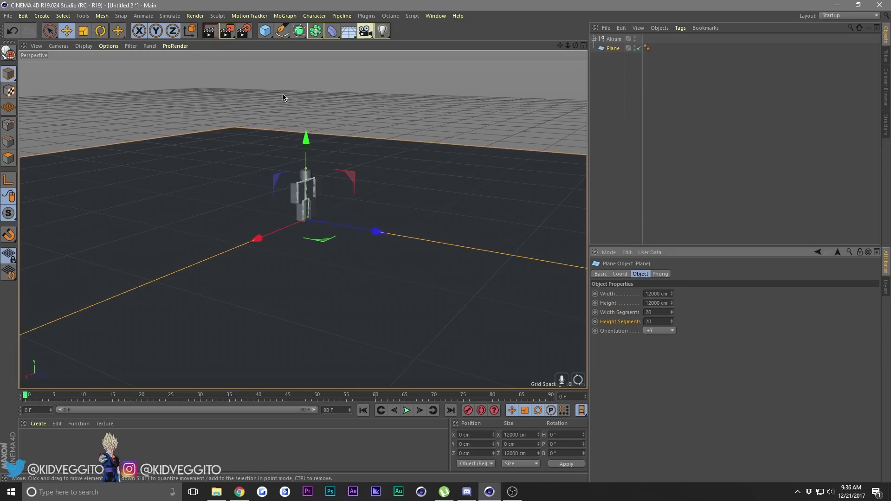
{"action": "left_click", "coordinate": [228, 88]}
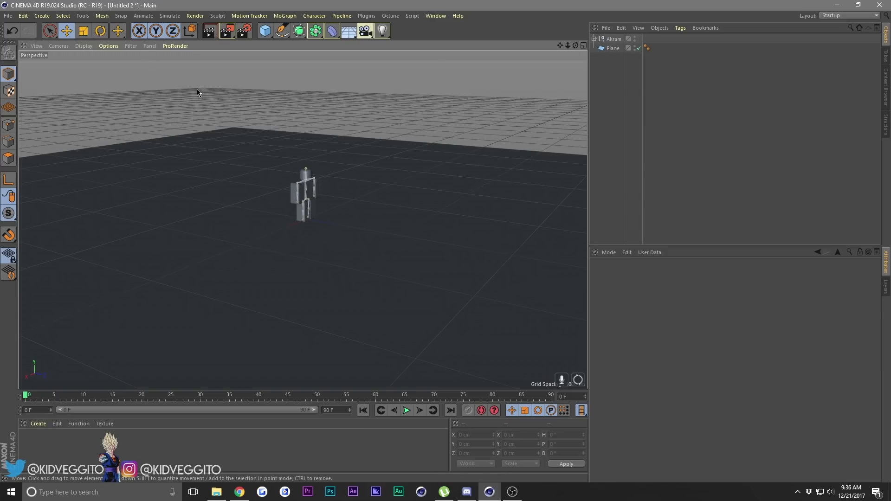
{"action": "left_click", "coordinate": [82, 46]}
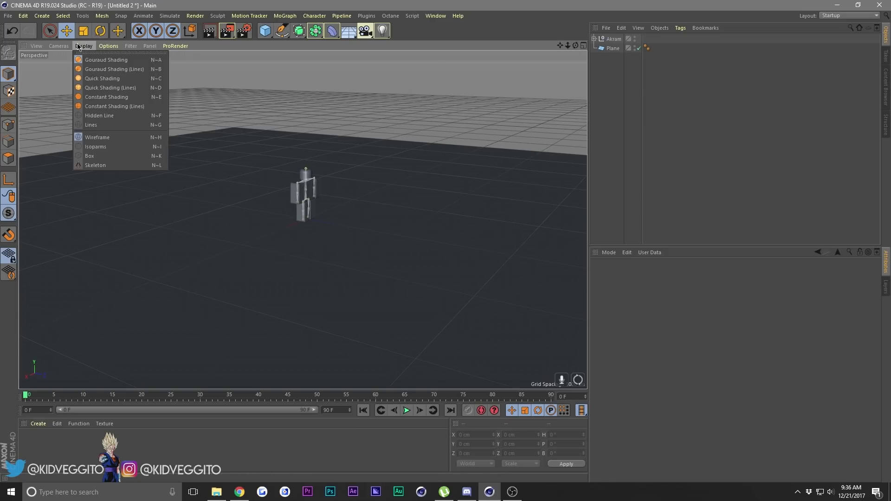
{"action": "left_click", "coordinate": [92, 69]}
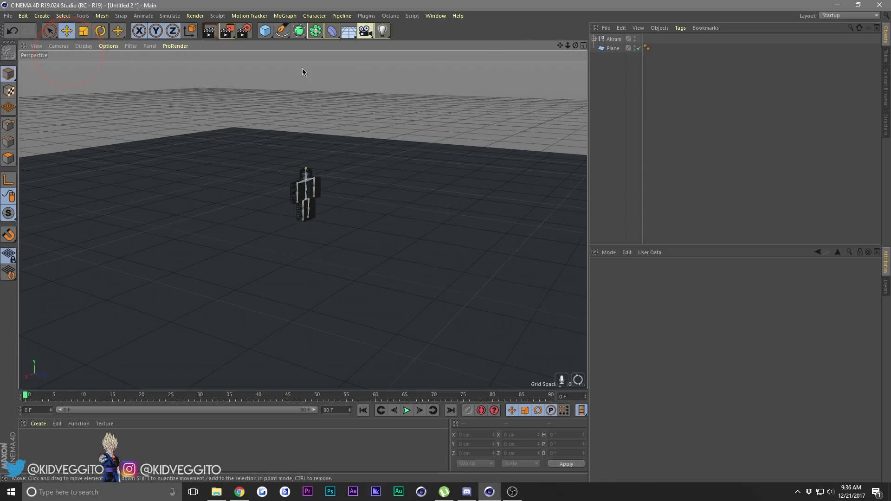
{"action": "right_click_drag", "start_coordinate": [303, 220], "coordinate": [272, 220], "text": "alt"}
{"action": "mouse_move", "coordinate": [567, 46]}
{"action": "left_mouse_down"}
{"action": "mouse_move", "coordinate": [548, 46]}
{"action": "mouse_move", "coordinate": [571, 45]}
{"action": "left_mouse_up"}
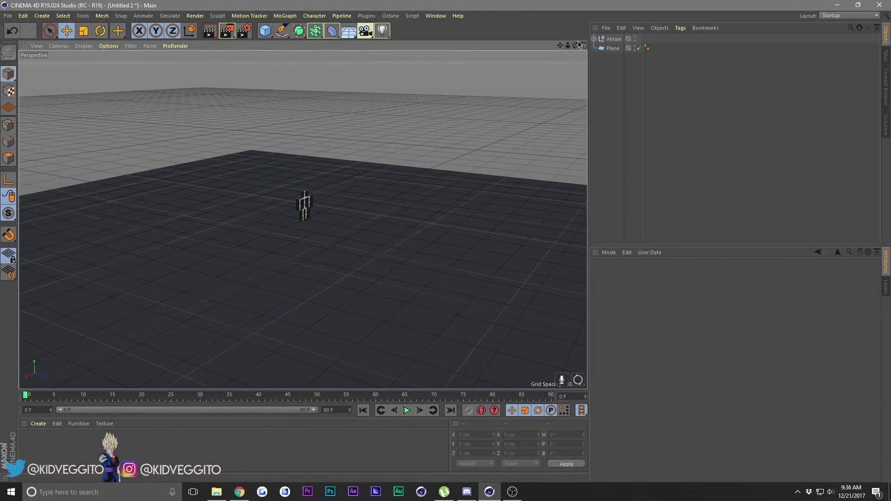
Set the plane's width segments and height segments to 300 each.
{"action": "left_click", "coordinate": [612, 48]}
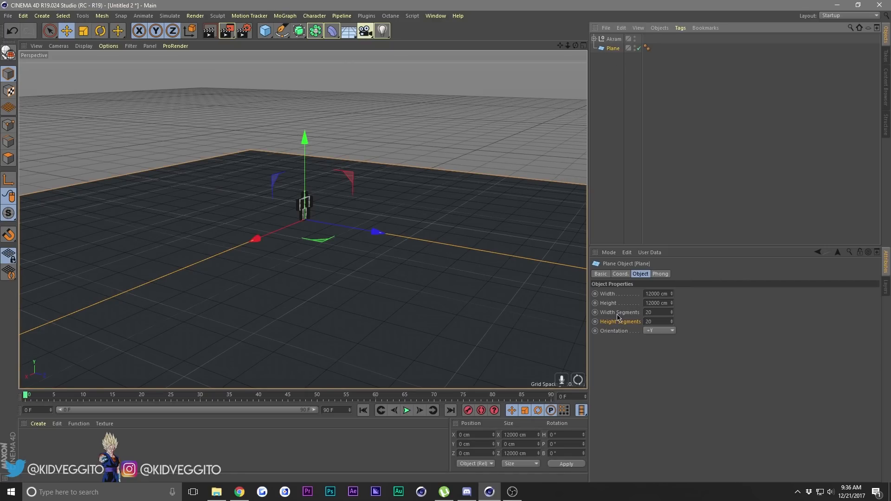
{"action": "left_click", "coordinate": [357, 91]}
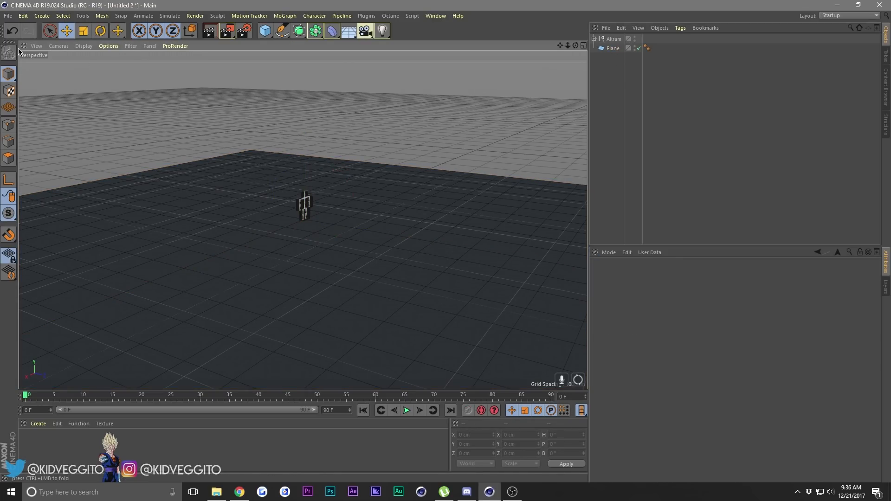
{"action": "left_click", "coordinate": [614, 49]}
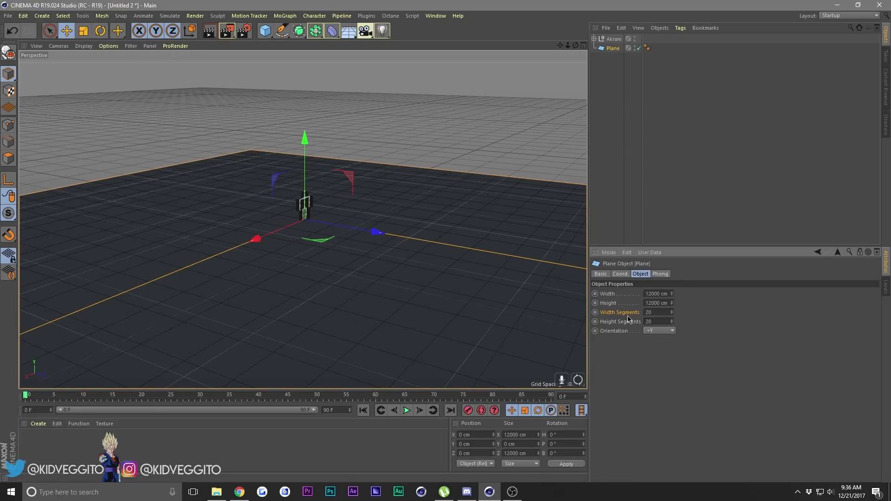
{"action": "left_click", "coordinate": [661, 312]}
{"action": "type", "text": "300"}
{"action": "key", "text": "Return"}
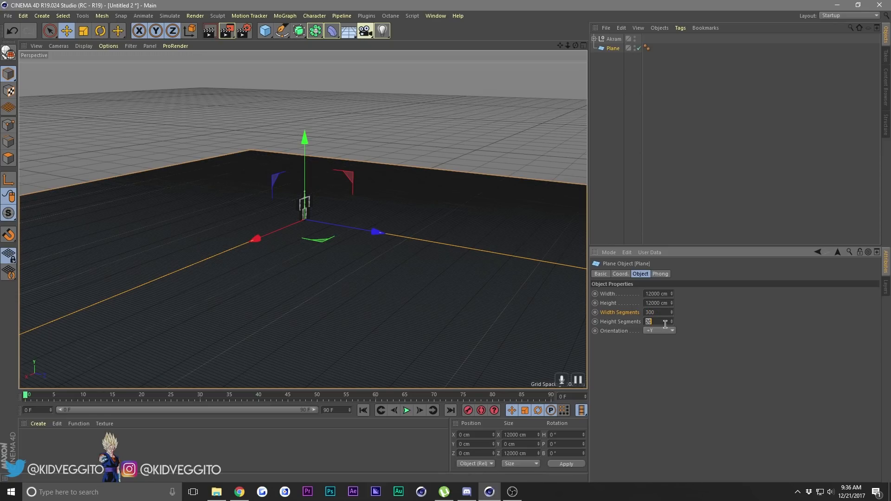
{"action": "key", "text": "Return"}
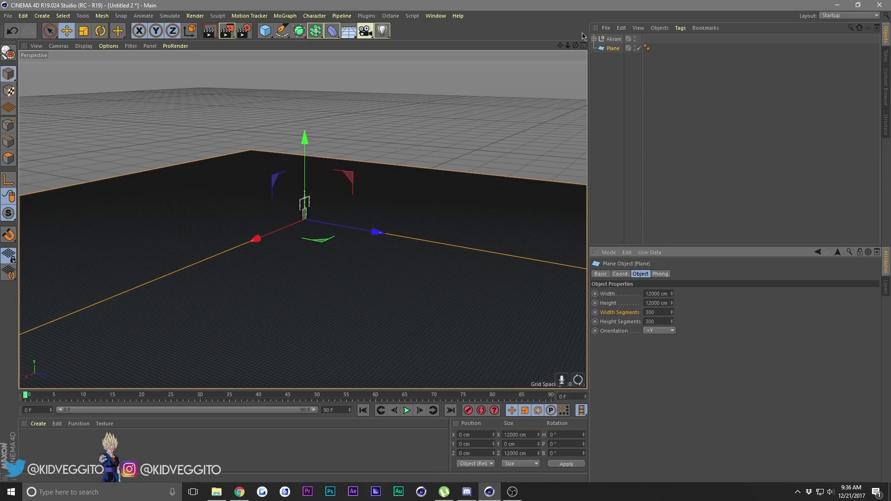
Try converting the ground plane to an editable polygon object and undo the conversion.
{"action": "scroll", "coordinate": [304, 220], "scroll_direction": "up", "scroll_amount": 8}
{"action": "left_click_drag", "start_coordinate": [568, 45], "coordinate": [561, 46]}
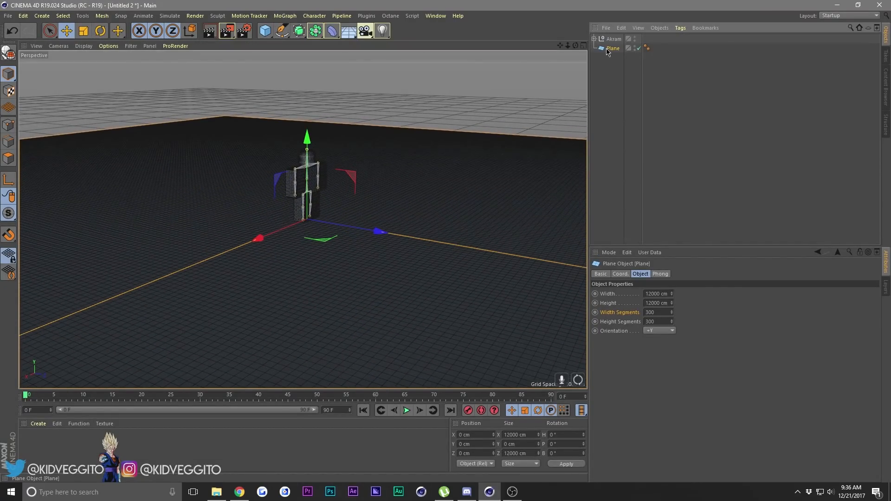
{"action": "key", "text": "c"}
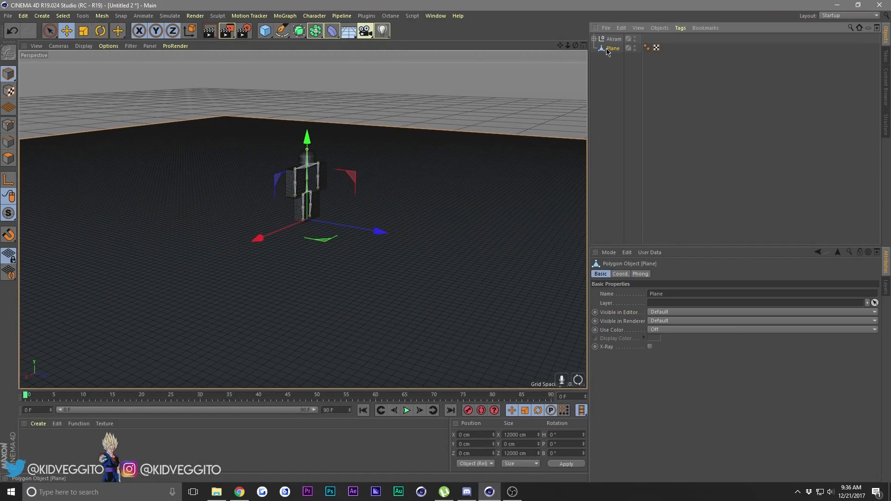
{"action": "left_click_drag", "start_coordinate": [620, 65], "coordinate": [605, 48]}
{"action": "left_click", "coordinate": [612, 74]}
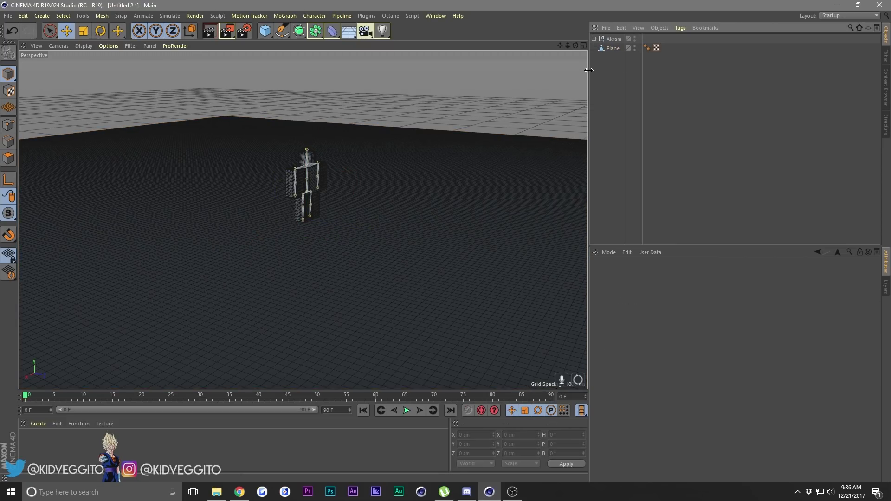
{"action": "key", "text": "ctrl+z"}
{"action": "key", "text": "ctrl+y"}
{"action": "key", "text": "ctrl+z"}
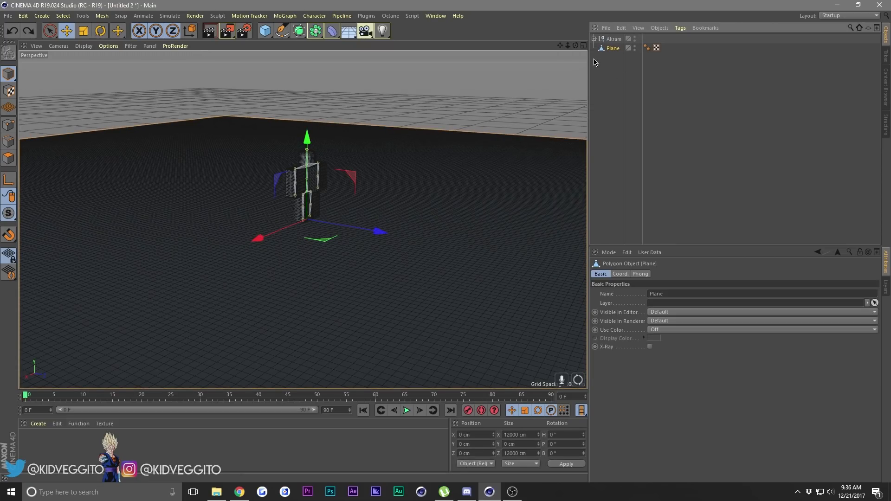
{"action": "key", "text": "ctrl+y"}
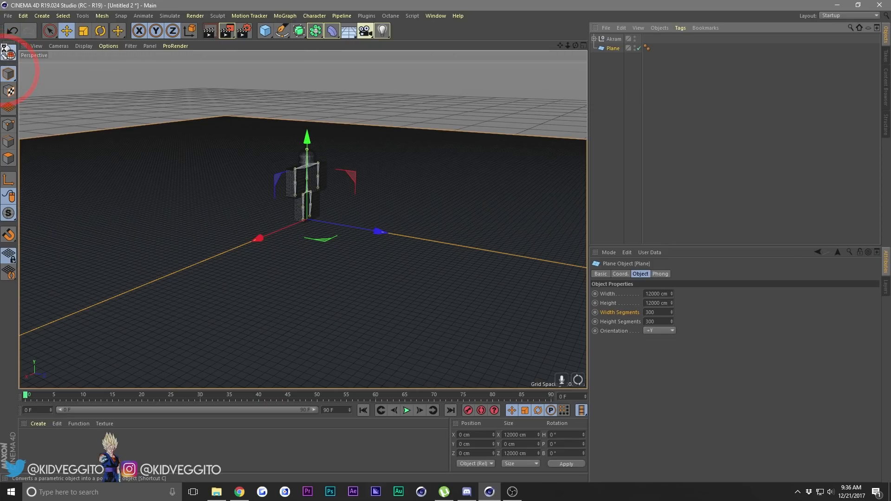
Make the ground plane an editable polygon object and switch to polygon mode with the plane selected.
{"action": "left_click", "coordinate": [7, 52]}
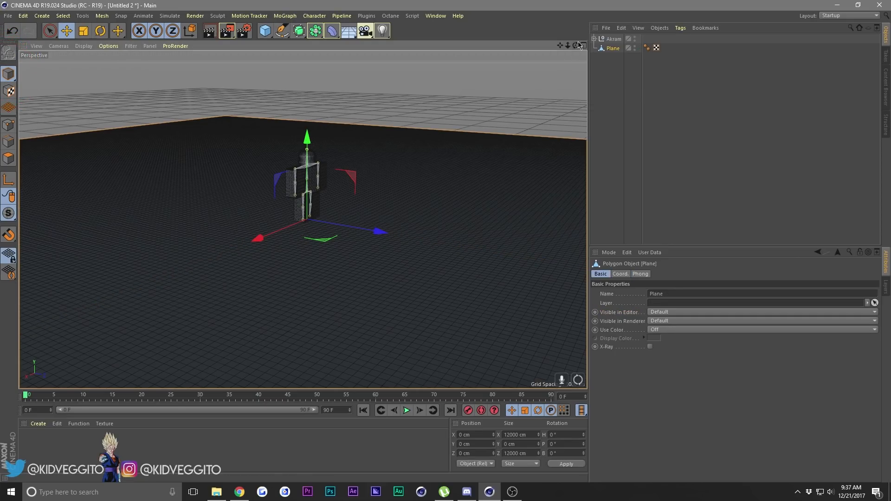
{"action": "left_click_drag", "start_coordinate": [575, 45], "coordinate": [511, 104]}
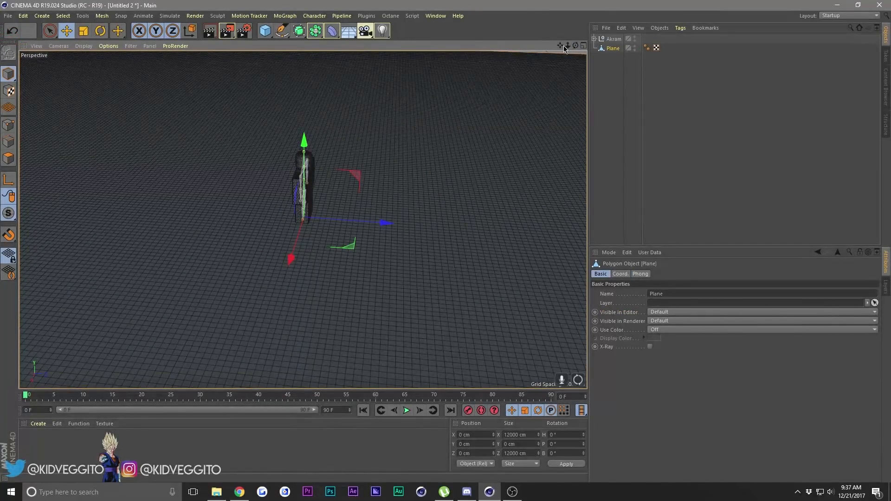
{"action": "mouse_move", "coordinate": [575, 45]}
{"action": "left_mouse_down"}
{"action": "mouse_move", "coordinate": [522, 25]}
{"action": "mouse_move", "coordinate": [524, 46]}
{"action": "mouse_move", "coordinate": [478, 45]}
{"action": "mouse_move", "coordinate": [588, 6]}
{"action": "mouse_move", "coordinate": [584, 45]}
{"action": "mouse_move", "coordinate": [611, 46]}
{"action": "mouse_move", "coordinate": [592, 41]}
{"action": "left_mouse_up"}
{"action": "left_click", "coordinate": [127, 91]}
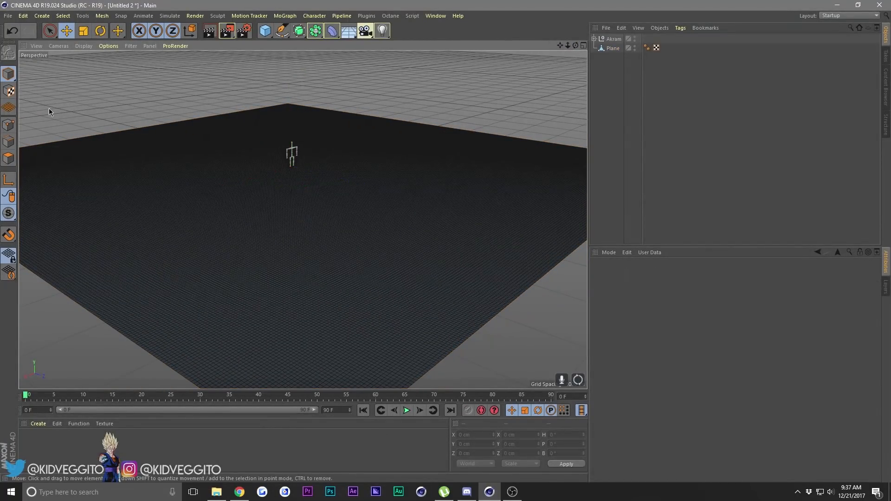
{"action": "left_click", "coordinate": [8, 160]}
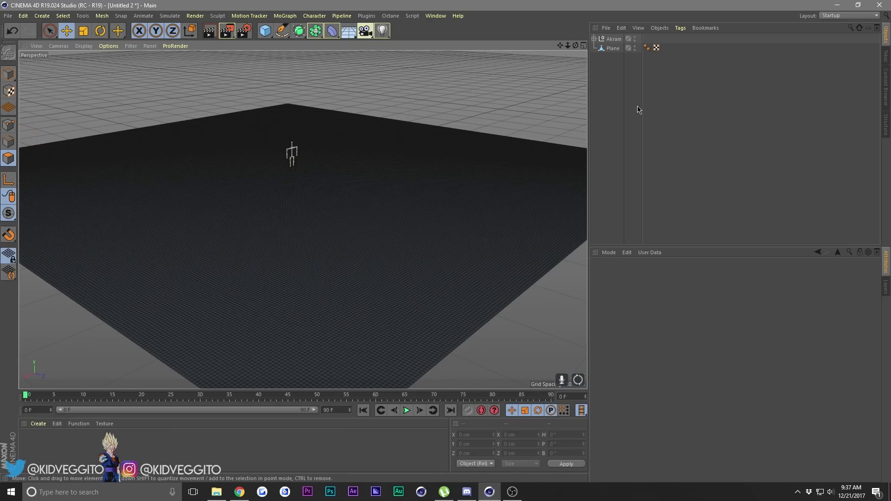
{"action": "left_click", "coordinate": [612, 49]}
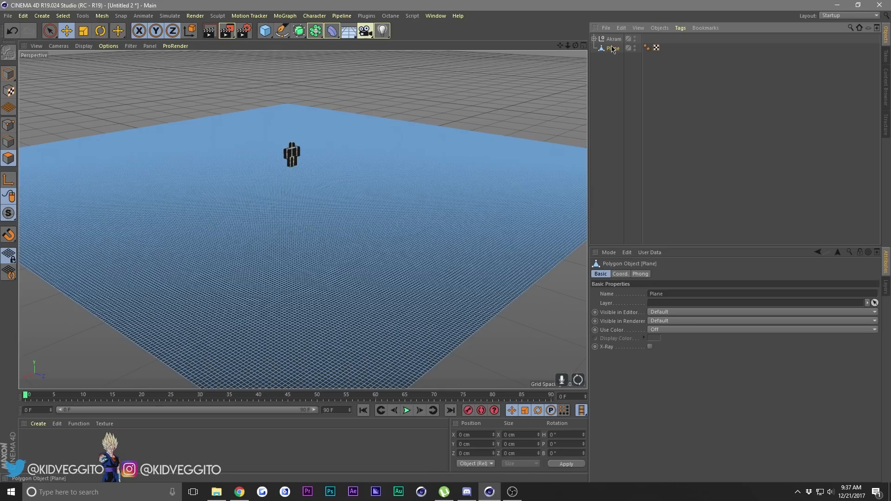
{"action": "mouse_move", "coordinate": [568, 46]}
{"action": "left_mouse_down"}
{"action": "mouse_move", "coordinate": [589, 46]}
{"action": "mouse_move", "coordinate": [567, 46]}
{"action": "left_mouse_up"}
Activate the Brush tool with Surface enabled, Linear falloff, Surface mode, 30% strength and an 800 cm radius.
{"action": "right_click", "coordinate": [362, 99]}
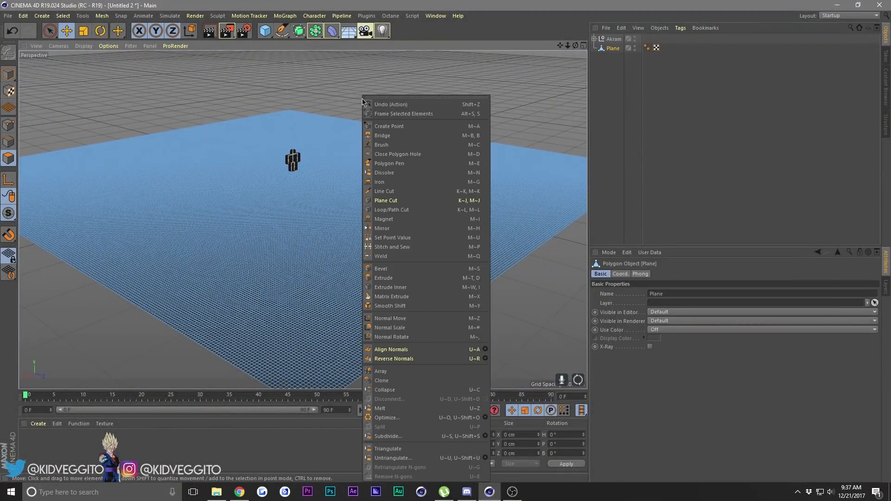
{"action": "left_click", "coordinate": [389, 144]}
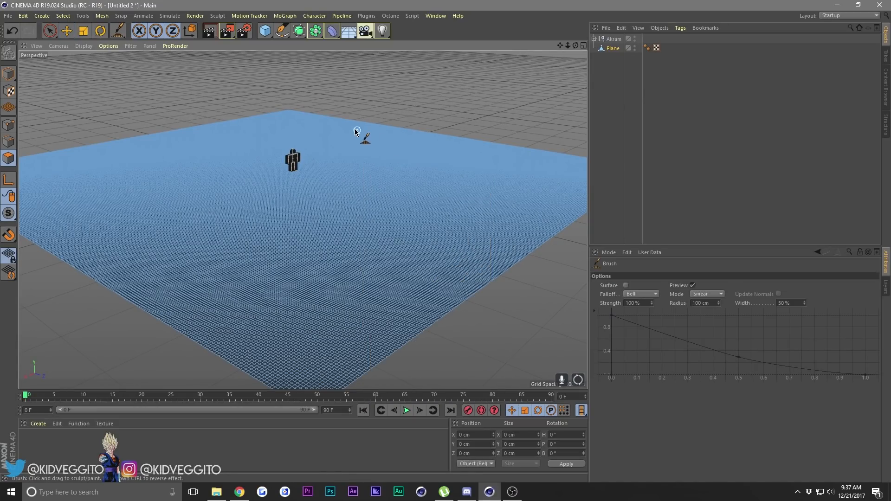
{"action": "left_click", "coordinate": [626, 286]}
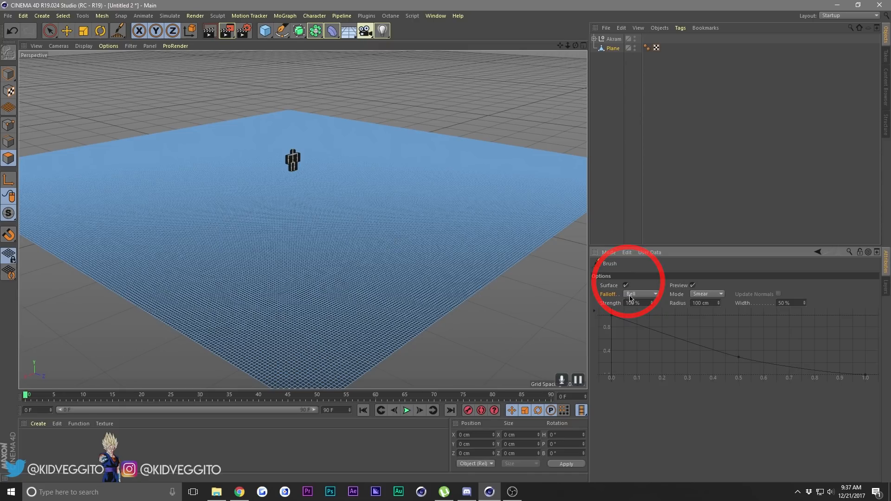
{"action": "left_click", "coordinate": [636, 295]}
{"action": "left_click", "coordinate": [639, 312]}
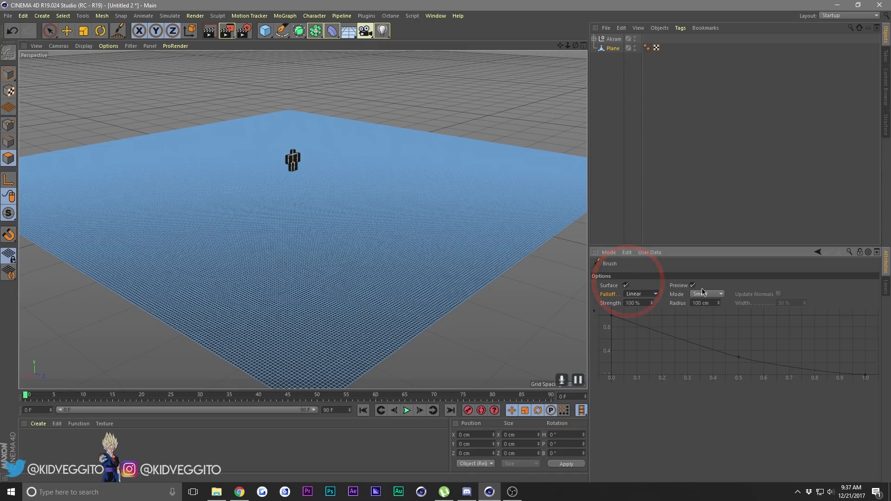
{"action": "left_click", "coordinate": [709, 295]}
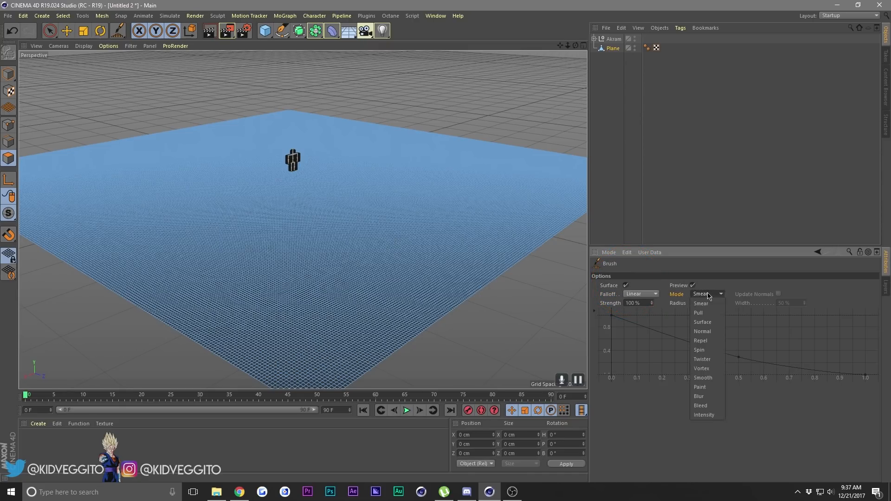
{"action": "left_click", "coordinate": [710, 320]}
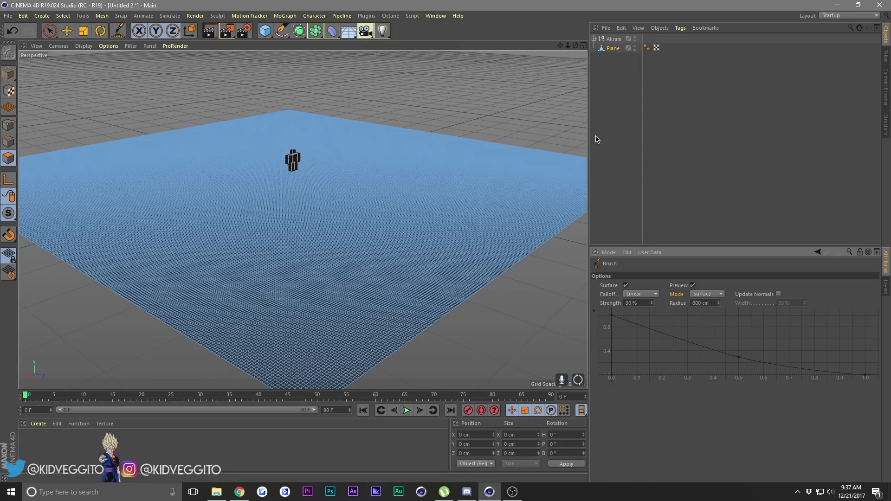
Set the Brush radius to 1200 cm and raise broad, uneven hills across the whole plane.
{"action": "left_click_drag", "start_coordinate": [576, 46], "coordinate": [548, 65]}
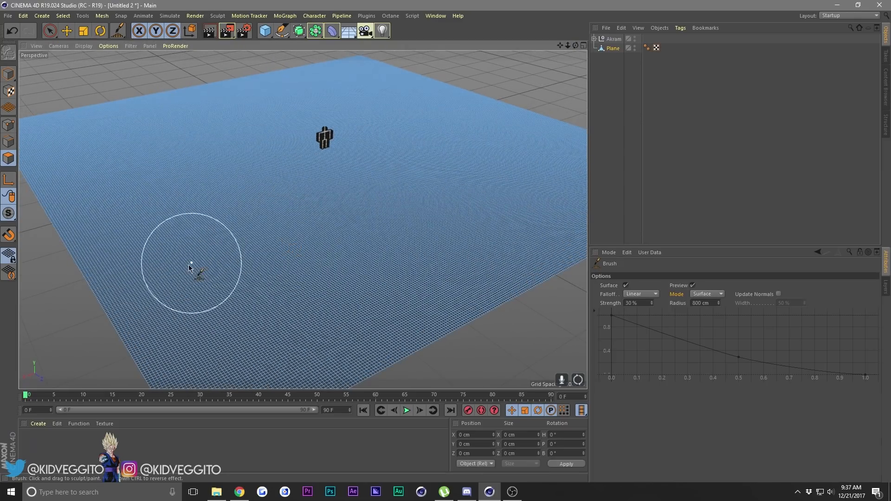
{"action": "left_click", "coordinate": [698, 304]}
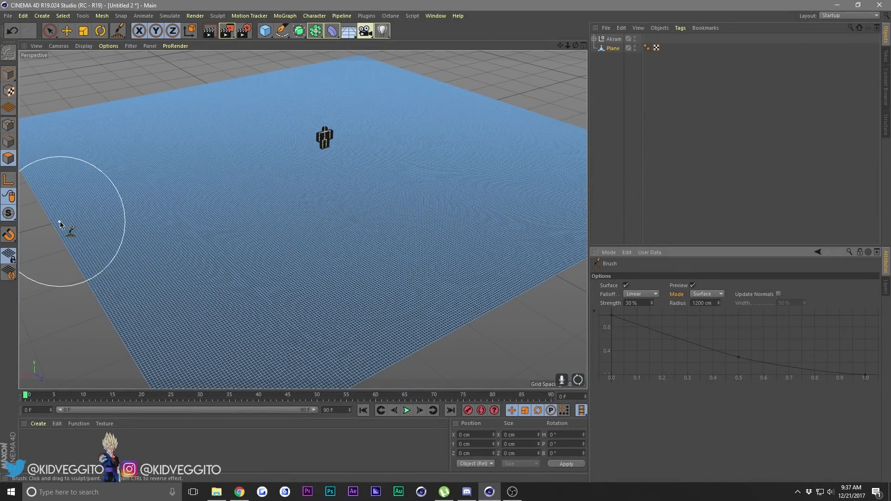
{"action": "mouse_move", "coordinate": [578, 45]}
{"action": "left_mouse_down"}
{"action": "mouse_move", "coordinate": [303, 218]}
{"action": "mouse_move", "coordinate": [135, 123]}
{"action": "left_mouse_up"}
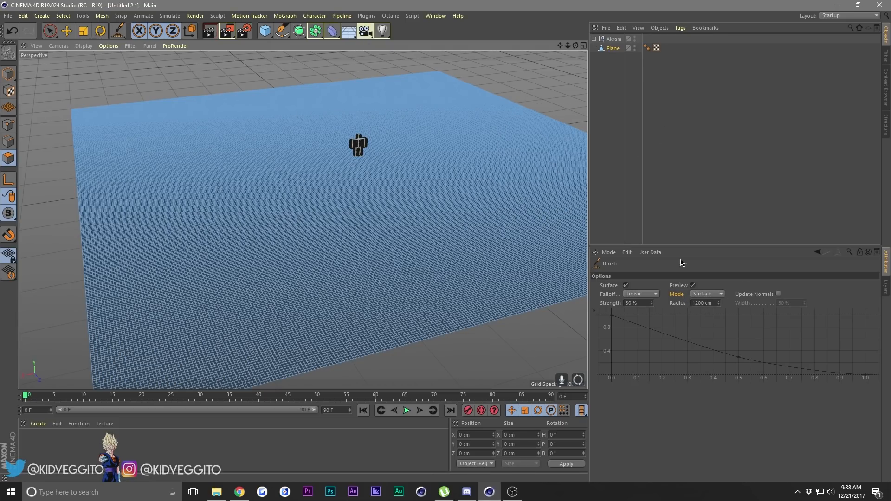
{"action": "mouse_move", "coordinate": [73, 110]}
{"action": "left_mouse_down"}
{"action": "mouse_move", "coordinate": [93, 146]}
{"action": "mouse_move", "coordinate": [120, 133]}
{"action": "mouse_move", "coordinate": [104, 110]}
{"action": "mouse_move", "coordinate": [110, 135]}
{"action": "mouse_move", "coordinate": [181, 112]}
{"action": "mouse_move", "coordinate": [195, 131]}
{"action": "mouse_move", "coordinate": [170, 176]}
{"action": "mouse_move", "coordinate": [216, 182]}
{"action": "mouse_move", "coordinate": [245, 160]}
{"action": "mouse_move", "coordinate": [221, 145]}
{"action": "left_mouse_up"}
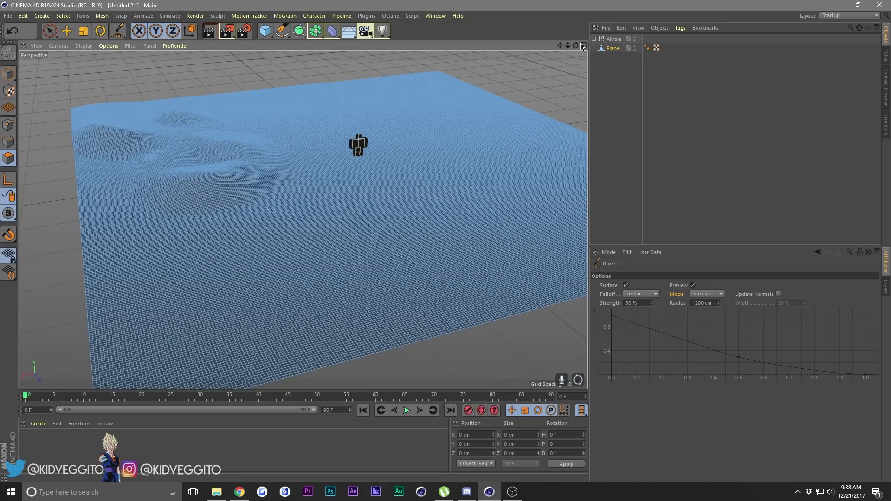
{"action": "left_click_drag", "start_coordinate": [573, 43], "coordinate": [597, 45]}
{"action": "mouse_move", "coordinate": [237, 111]}
{"action": "left_mouse_down"}
{"action": "mouse_move", "coordinate": [195, 141]}
{"action": "mouse_move", "coordinate": [168, 126]}
{"action": "mouse_move", "coordinate": [171, 113]}
{"action": "mouse_move", "coordinate": [93, 205]}
{"action": "mouse_move", "coordinate": [141, 252]}
{"action": "mouse_move", "coordinate": [212, 222]}
{"action": "mouse_move", "coordinate": [225, 248]}
{"action": "mouse_move", "coordinate": [160, 283]}
{"action": "mouse_move", "coordinate": [165, 354]}
{"action": "mouse_move", "coordinate": [221, 367]}
{"action": "mouse_move", "coordinate": [300, 307]}
{"action": "mouse_move", "coordinate": [261, 251]}
{"action": "mouse_move", "coordinate": [249, 193]}
{"action": "mouse_move", "coordinate": [289, 189]}
{"action": "mouse_move", "coordinate": [329, 246]}
{"action": "mouse_move", "coordinate": [453, 266]}
{"action": "mouse_move", "coordinate": [534, 199]}
{"action": "mouse_move", "coordinate": [455, 177]}
{"action": "mouse_move", "coordinate": [370, 193]}
{"action": "mouse_move", "coordinate": [382, 134]}
{"action": "mouse_move", "coordinate": [411, 101]}
{"action": "mouse_move", "coordinate": [374, 84]}
{"action": "mouse_move", "coordinate": [244, 90]}
{"action": "mouse_move", "coordinate": [131, 131]}
{"action": "mouse_move", "coordinate": [225, 138]}
{"action": "mouse_move", "coordinate": [319, 105]}
{"action": "mouse_move", "coordinate": [350, 106]}
{"action": "mouse_move", "coordinate": [273, 144]}
{"action": "mouse_move", "coordinate": [383, 154]}
{"action": "mouse_move", "coordinate": [434, 131]}
{"action": "mouse_move", "coordinate": [410, 91]}
{"action": "mouse_move", "coordinate": [564, 146]}
{"action": "left_mouse_up"}
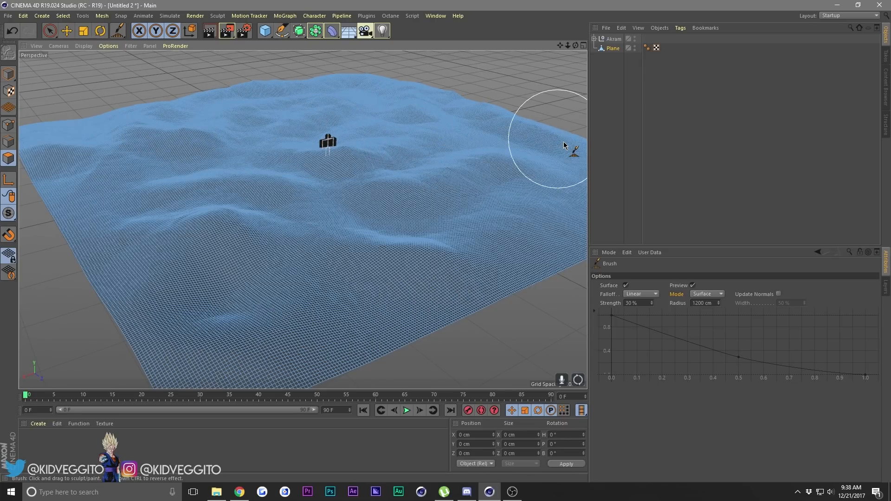
Set the Brush radius to 800 cm and raise medium-sized hills over the plane, including along its edge and near corner.
{"action": "left_click_drag", "start_coordinate": [561, 48], "coordinate": [500, 110]}
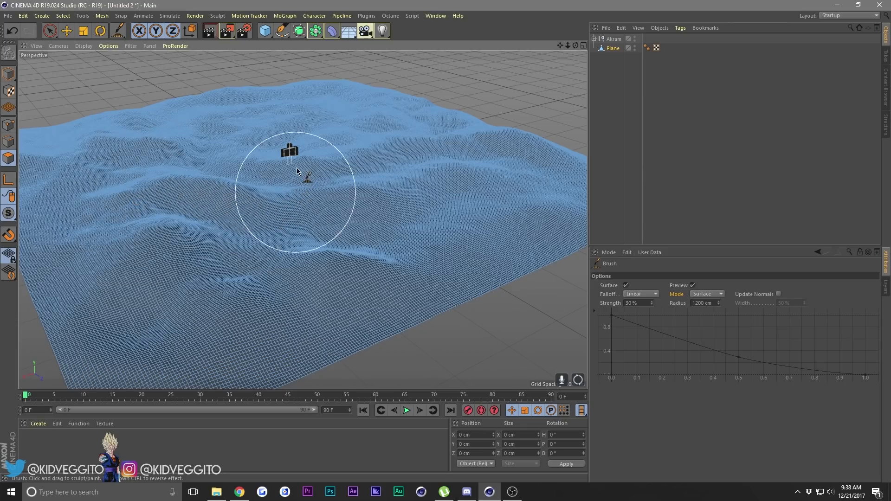
{"action": "double_click", "coordinate": [704, 303]}
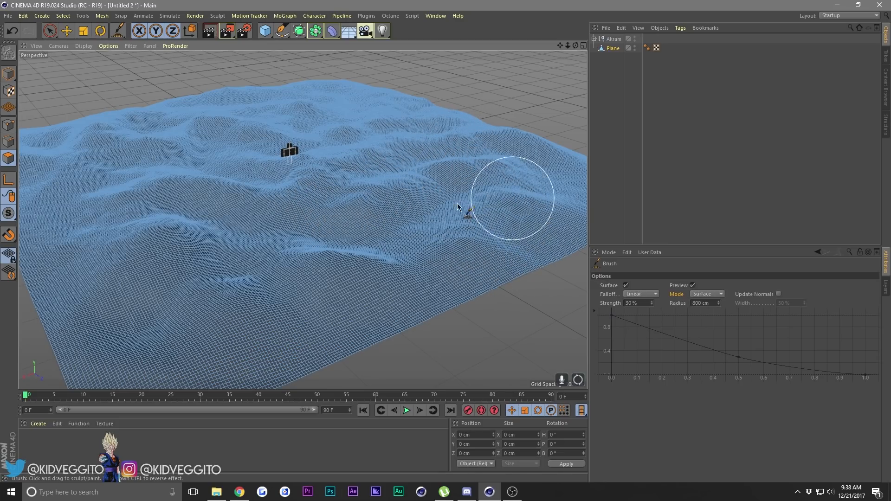
{"action": "left_click_drag", "start_coordinate": [568, 43], "coordinate": [576, 47]}
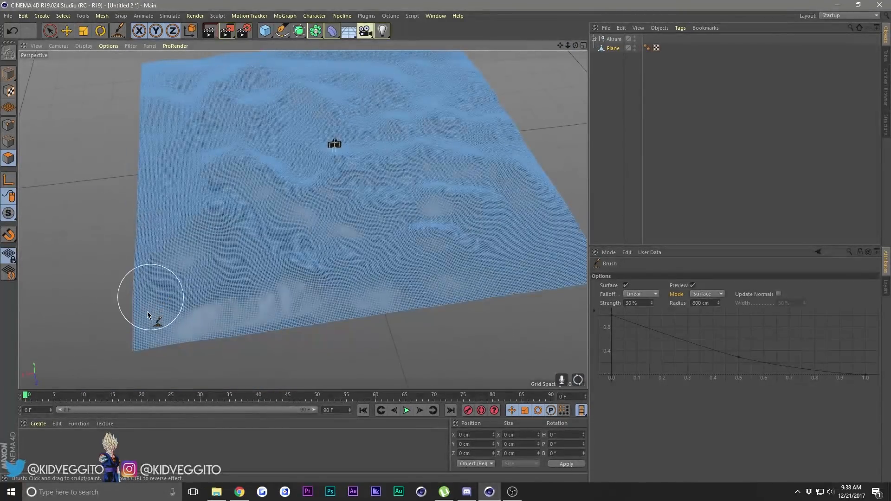
{"action": "left_click_drag", "start_coordinate": [136, 325], "coordinate": [176, 291]}
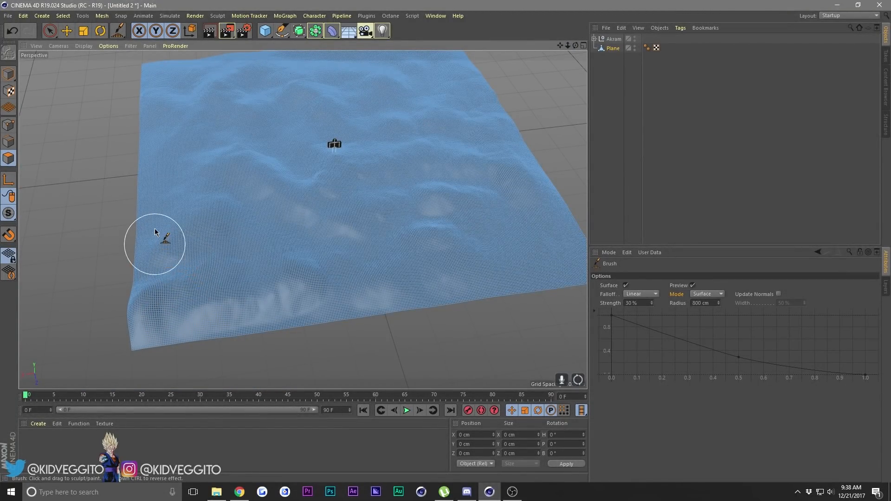
{"action": "mouse_move", "coordinate": [173, 176]}
{"action": "left_mouse_down"}
{"action": "mouse_move", "coordinate": [205, 161]}
{"action": "mouse_move", "coordinate": [248, 170]}
{"action": "mouse_move", "coordinate": [254, 141]}
{"action": "mouse_move", "coordinate": [181, 123]}
{"action": "left_mouse_up"}
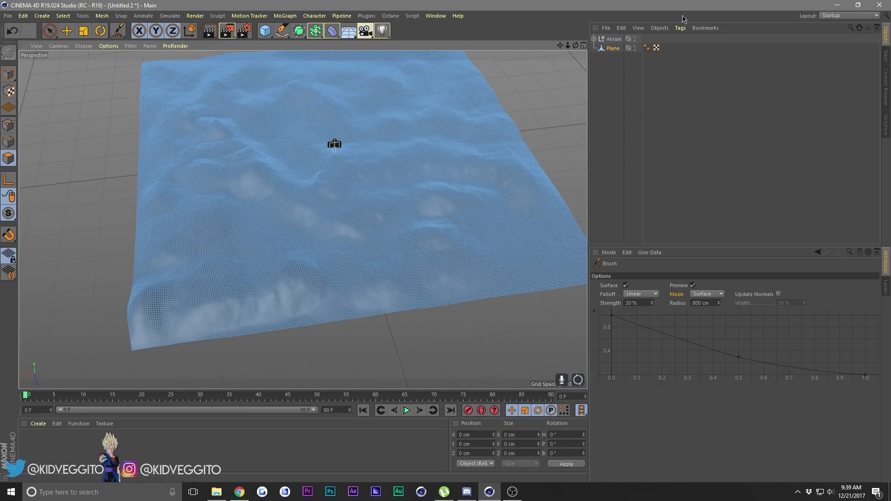
Undo the last brush stroke and raise further hills and ridges in the foreground with the 800 cm brush.
{"action": "left_click_drag", "start_coordinate": [303, 220], "coordinate": [303, 219], "text": "alt"}
{"action": "middle_click_drag", "start_coordinate": [302, 219], "coordinate": [303, 219], "text": "alt"}
{"action": "right_click_drag", "start_coordinate": [303, 220], "coordinate": [302, 219], "text": "alt"}
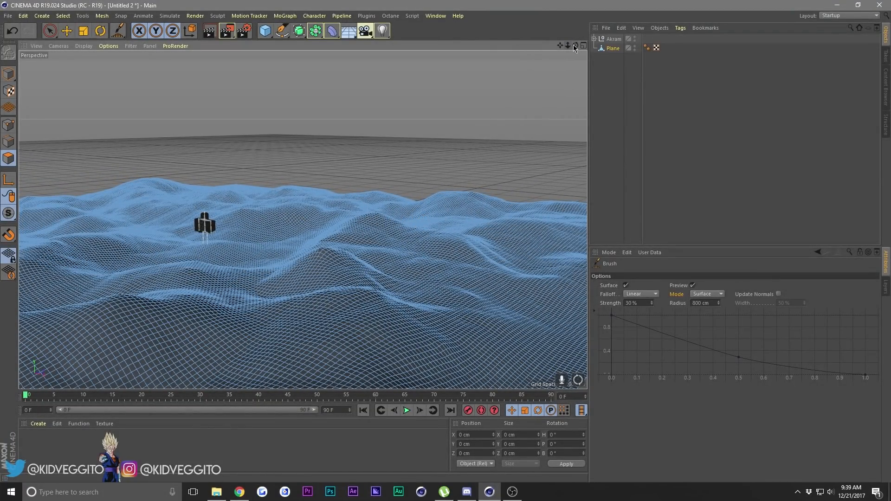
{"action": "left_click_drag", "start_coordinate": [575, 46], "coordinate": [508, 95]}
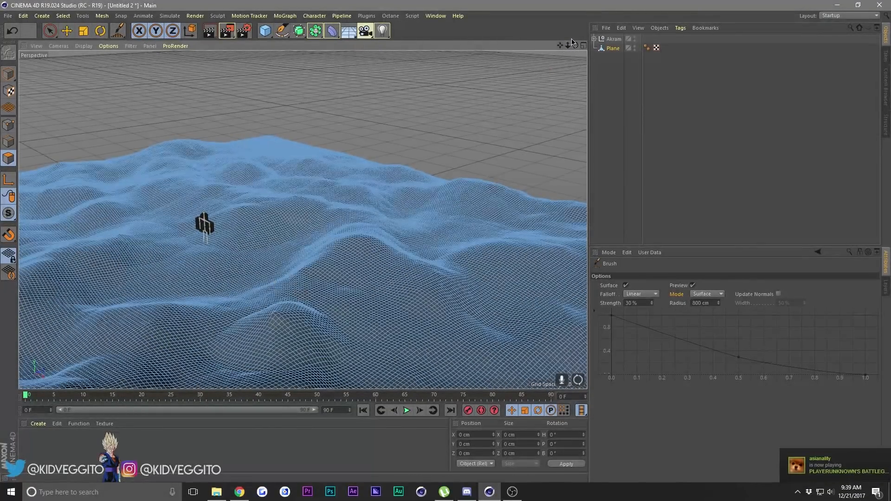
{"action": "key", "text": "ctrl+z"}
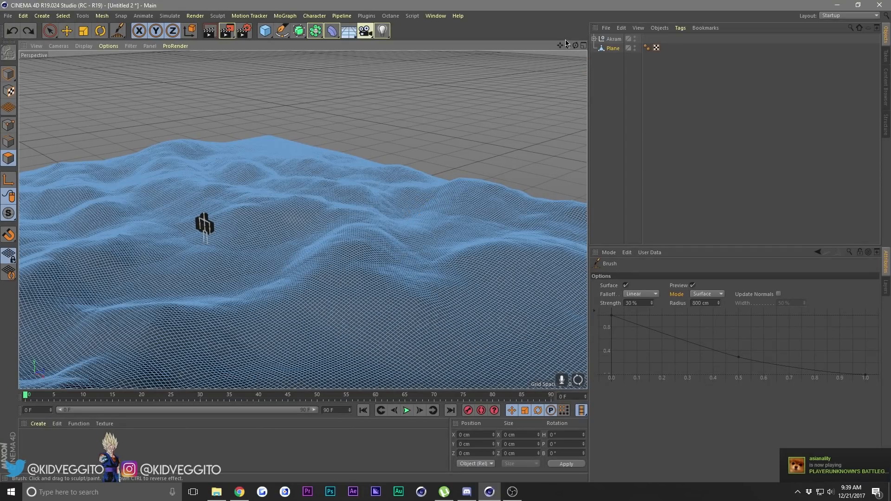
{"action": "mouse_move", "coordinate": [567, 43]}
{"action": "left_mouse_down"}
{"action": "mouse_move", "coordinate": [538, 45]}
{"action": "mouse_move", "coordinate": [606, 5]}
{"action": "left_mouse_up"}
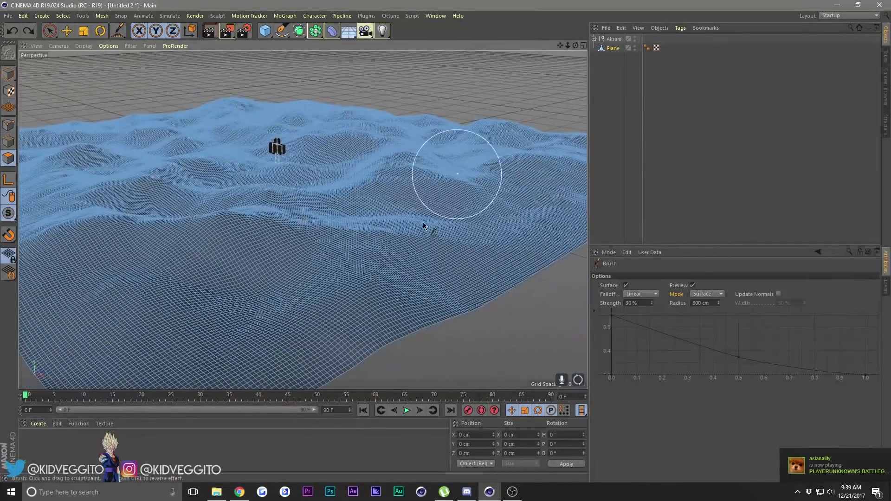
{"action": "mouse_move", "coordinate": [423, 225]}
{"action": "left_mouse_down"}
{"action": "mouse_move", "coordinate": [442, 247]}
{"action": "mouse_move", "coordinate": [469, 199]}
{"action": "mouse_move", "coordinate": [316, 168]}
{"action": "left_mouse_up"}
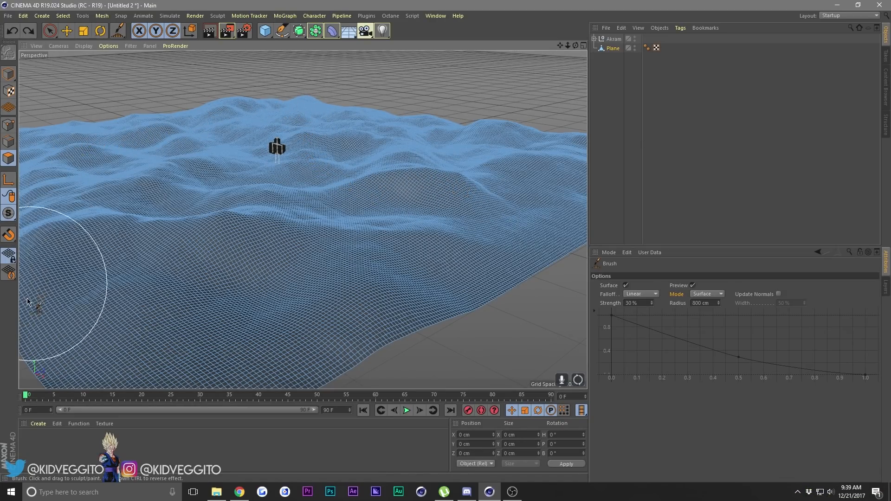
{"action": "mouse_move", "coordinate": [98, 366]}
{"action": "left_mouse_down"}
{"action": "mouse_move", "coordinate": [227, 325]}
{"action": "mouse_move", "coordinate": [209, 299]}
{"action": "left_mouse_up"}
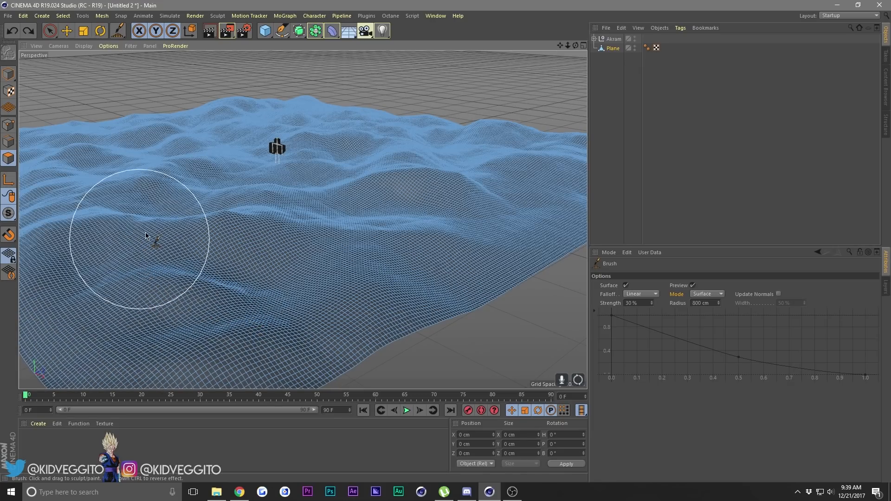
Set the Brush radius to 400 cm and raise small bumps along the near slopes and border of the terrain.
{"action": "left_click", "coordinate": [706, 304]}
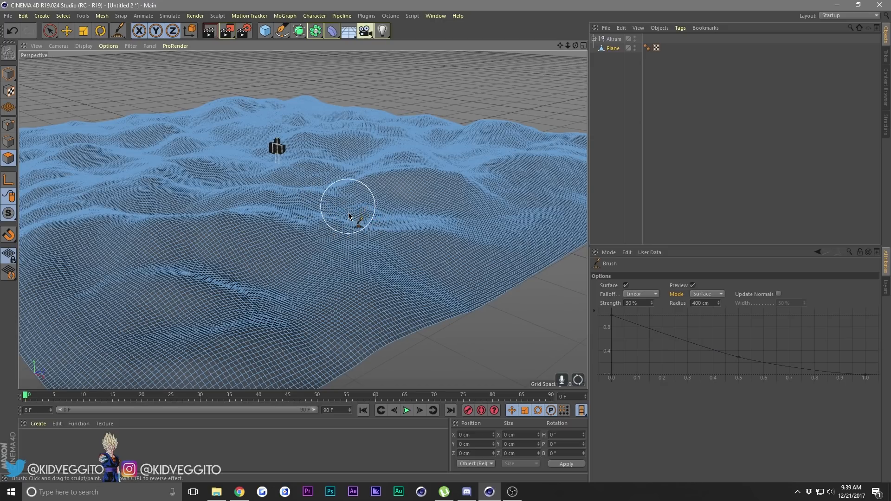
{"action": "mouse_move", "coordinate": [397, 221]}
{"action": "left_mouse_down"}
{"action": "mouse_move", "coordinate": [420, 202]}
{"action": "mouse_move", "coordinate": [409, 226]}
{"action": "mouse_move", "coordinate": [469, 229]}
{"action": "mouse_move", "coordinate": [477, 211]}
{"action": "mouse_move", "coordinate": [471, 229]}
{"action": "mouse_move", "coordinate": [515, 244]}
{"action": "mouse_move", "coordinate": [545, 230]}
{"action": "mouse_move", "coordinate": [511, 214]}
{"action": "left_mouse_up"}
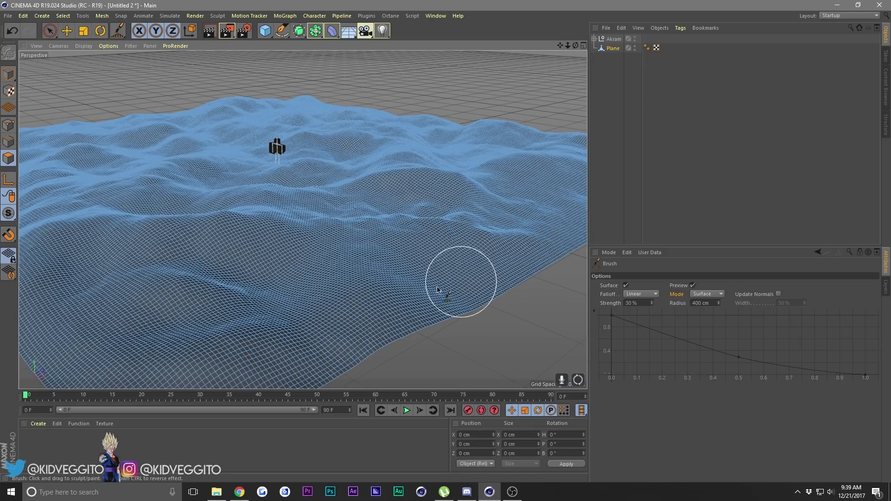
{"action": "left_click_drag", "start_coordinate": [437, 290], "coordinate": [327, 320]}
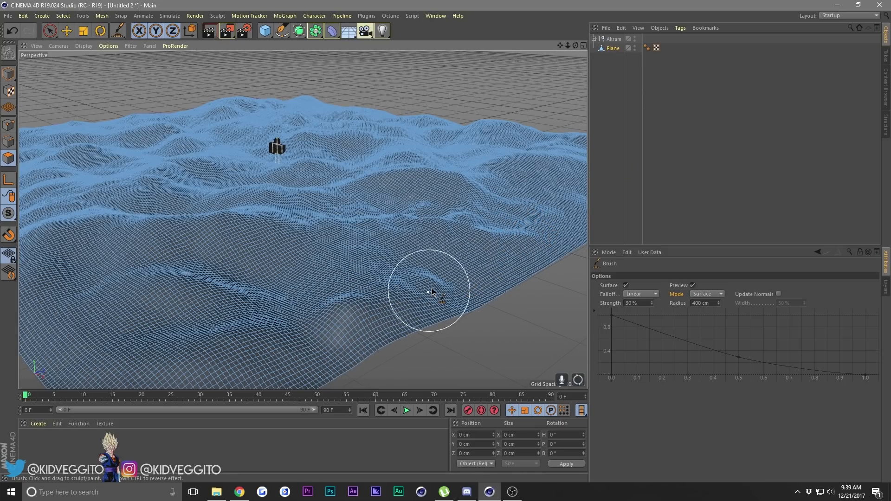
{"action": "mouse_move", "coordinate": [270, 286]}
{"action": "left_mouse_down"}
{"action": "mouse_move", "coordinate": [278, 299]}
{"action": "mouse_move", "coordinate": [289, 285]}
{"action": "mouse_move", "coordinate": [149, 310]}
{"action": "mouse_move", "coordinate": [102, 274]}
{"action": "mouse_move", "coordinate": [111, 219]}
{"action": "left_mouse_up"}
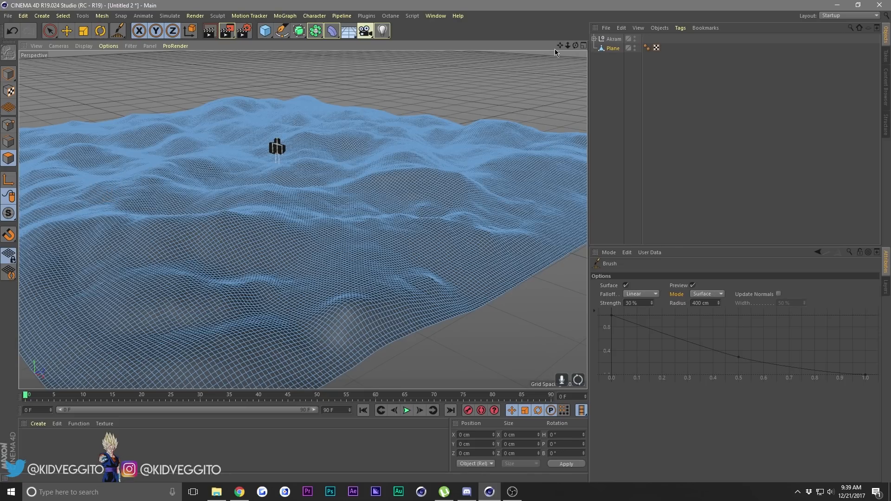
Set the Brush radius to 1200 cm and raise broad hills along the outer and far edges of the terrain.
{"action": "left_click_drag", "start_coordinate": [558, 46], "coordinate": [652, 102]}
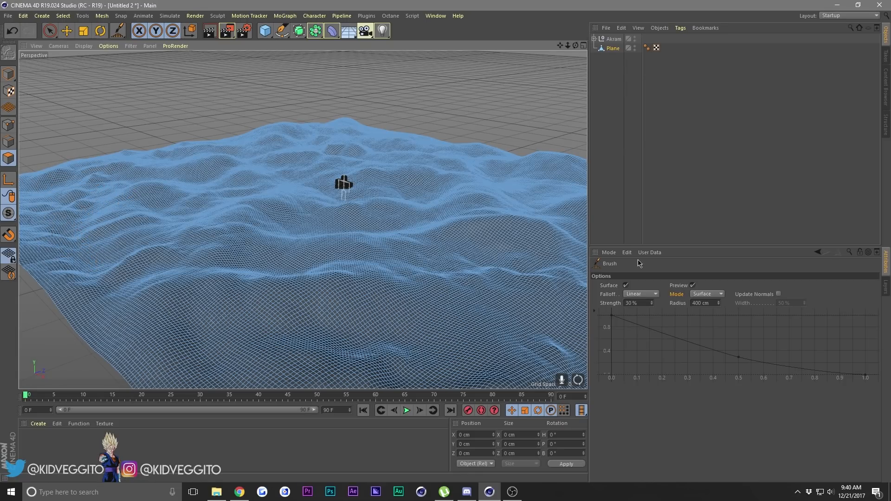
{"action": "left_click", "coordinate": [705, 303]}
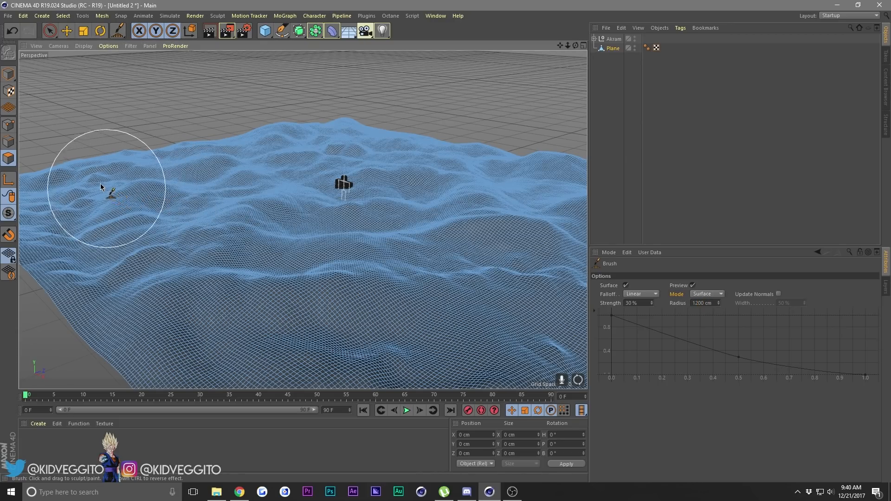
{"action": "mouse_move", "coordinate": [71, 226]}
{"action": "left_mouse_down"}
{"action": "mouse_move", "coordinate": [121, 203]}
{"action": "mouse_move", "coordinate": [43, 200]}
{"action": "mouse_move", "coordinate": [134, 221]}
{"action": "left_mouse_up"}
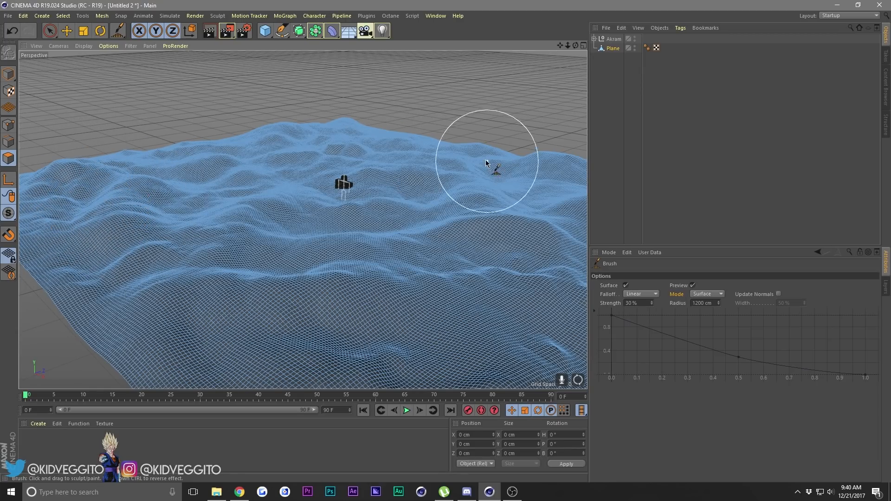
{"action": "mouse_move", "coordinate": [286, 135]}
{"action": "left_mouse_down"}
{"action": "mouse_move", "coordinate": [369, 163]}
{"action": "mouse_move", "coordinate": [318, 134]}
{"action": "mouse_move", "coordinate": [252, 172]}
{"action": "mouse_move", "coordinate": [181, 168]}
{"action": "left_mouse_up"}
Display the viewport in Gouraud Shading without lines and switch to Model mode with the Move tool.
{"action": "left_click_drag", "start_coordinate": [568, 46], "coordinate": [23, 50]}
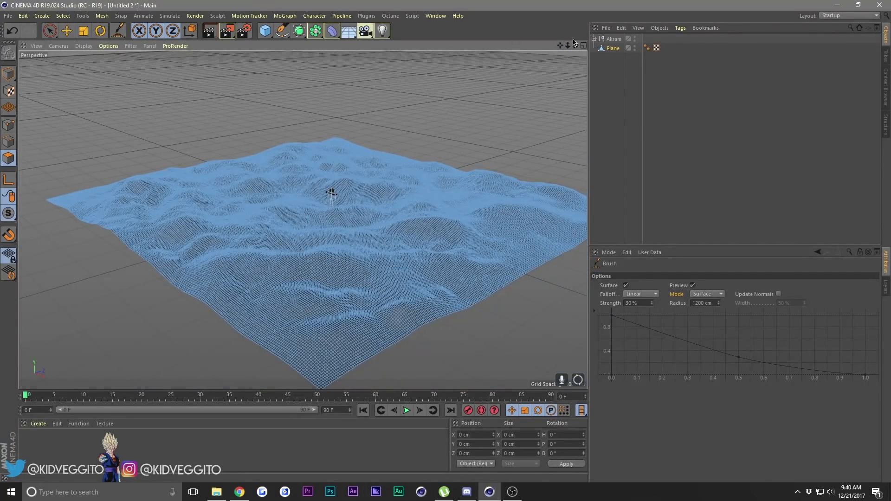
{"action": "left_click_drag", "start_coordinate": [569, 44], "coordinate": [561, 45]}
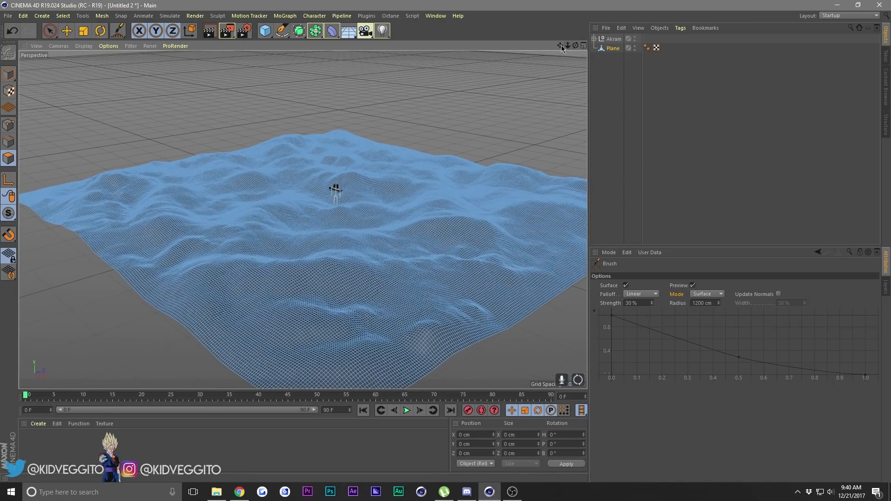
{"action": "left_click", "coordinate": [92, 45]}
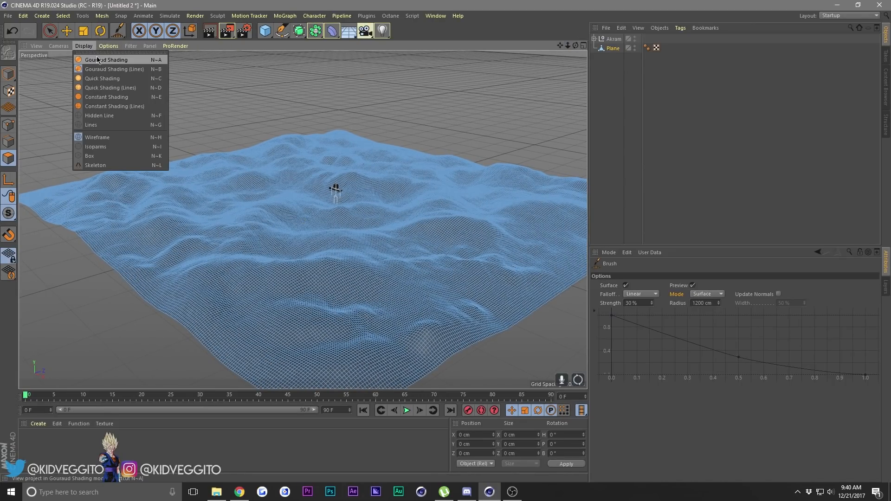
{"action": "left_click", "coordinate": [97, 59]}
{"action": "left_click", "coordinate": [81, 47]}
{"action": "left_click", "coordinate": [84, 59]}
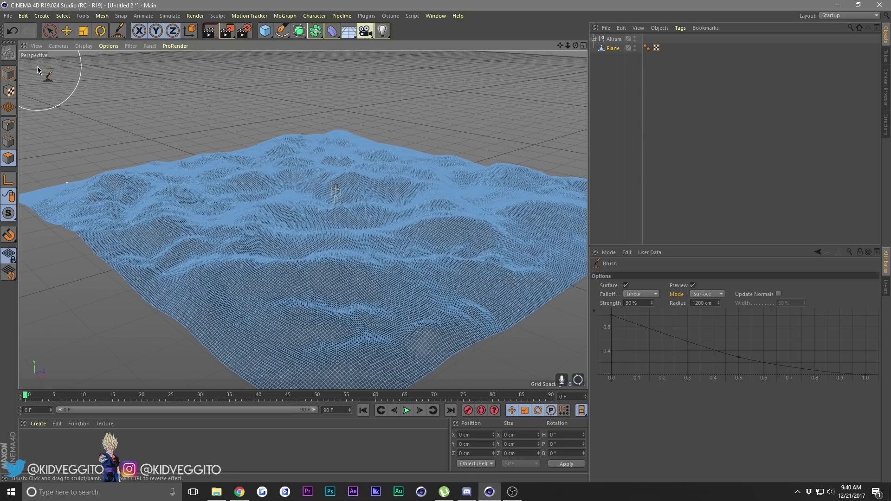
{"action": "left_click", "coordinate": [67, 31]}
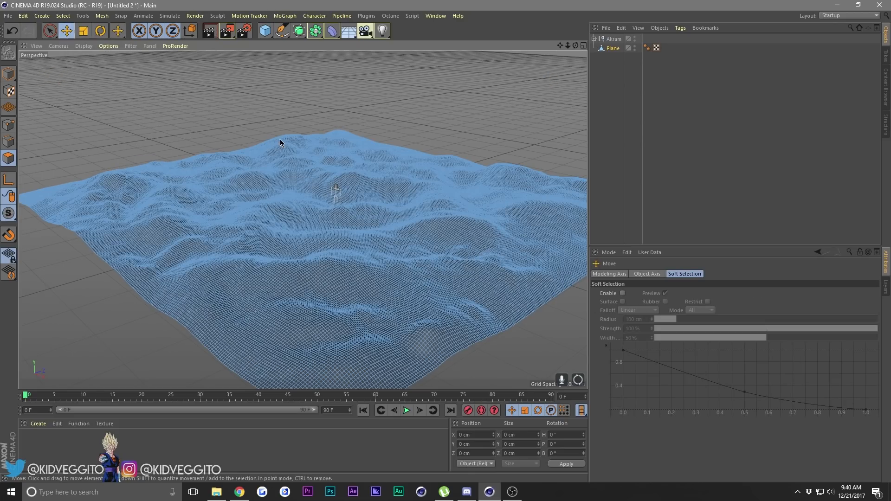
{"action": "left_click", "coordinate": [19, 88]}
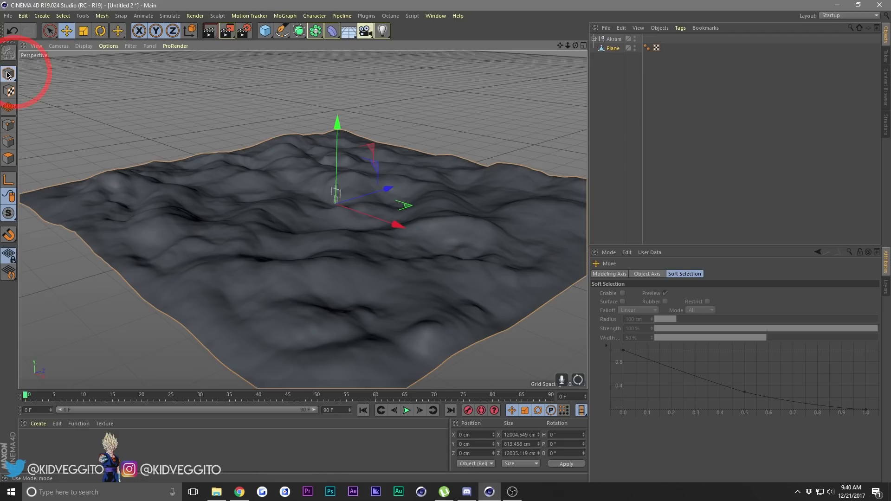
Deselect the plane, frame the character from a low angle among the hills, and add a Camera at that view.
{"action": "left_click_drag", "start_coordinate": [568, 46], "coordinate": [758, 24]}
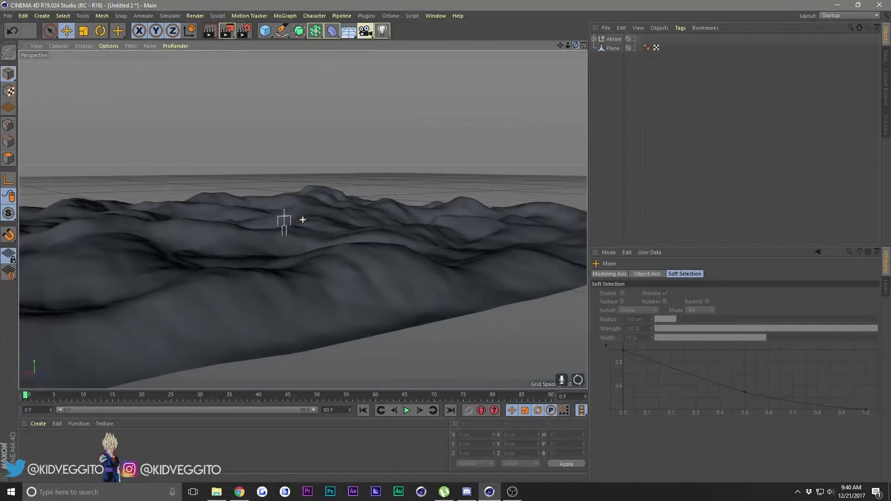
{"action": "left_click", "coordinate": [612, 49]}
{"action": "left_click", "coordinate": [530, 89]}
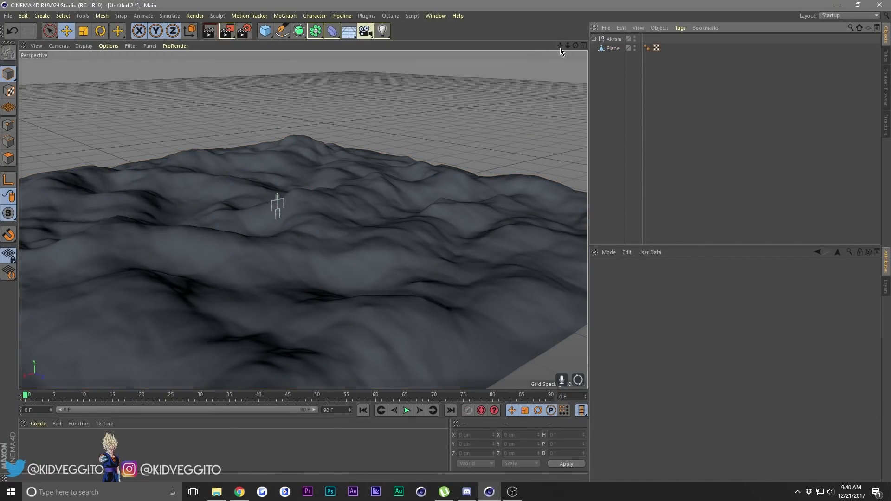
{"action": "left_click_drag", "start_coordinate": [561, 48], "coordinate": [824, 49]}
{"action": "left_click_drag", "start_coordinate": [575, 45], "coordinate": [653, 37]}
{"action": "left_click_drag", "start_coordinate": [560, 50], "coordinate": [616, 30]}
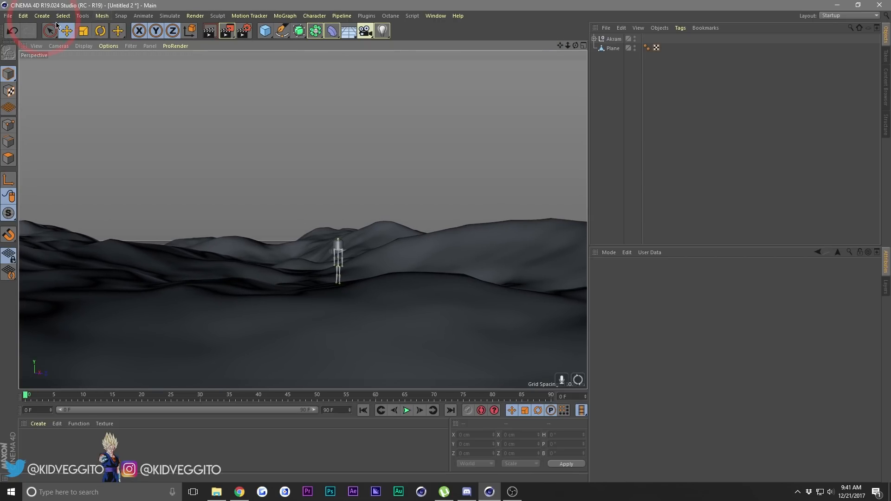
{"action": "left_click", "coordinate": [42, 16]}
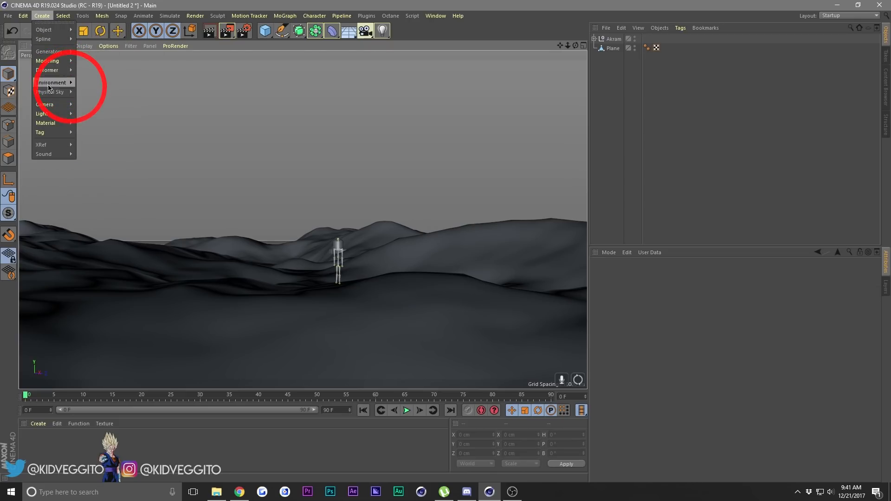
{"action": "mouse_move", "coordinate": [46, 104]}
{"action": "left_click", "coordinate": [95, 108]}
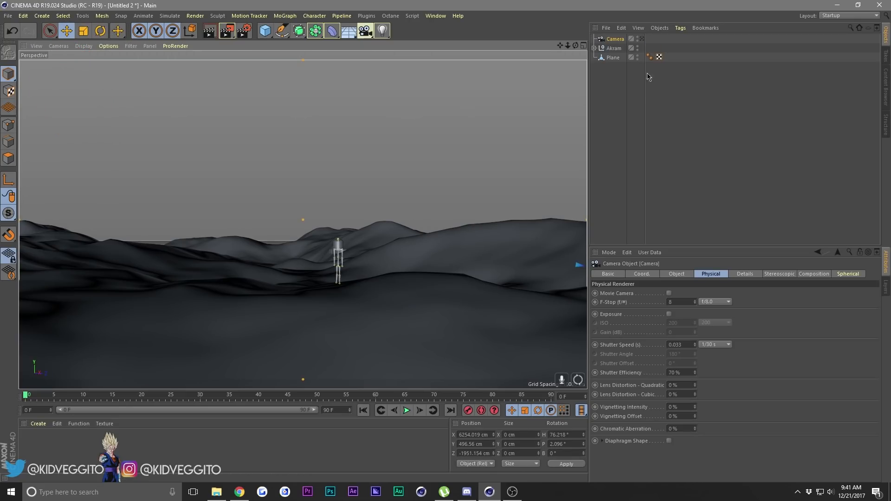
Add a Protection tag to the camera to lock its position, and clear the selection.
{"action": "left_click", "coordinate": [617, 75]}
{"action": "left_click", "coordinate": [610, 39]}
{"action": "right_click", "coordinate": [611, 41]}
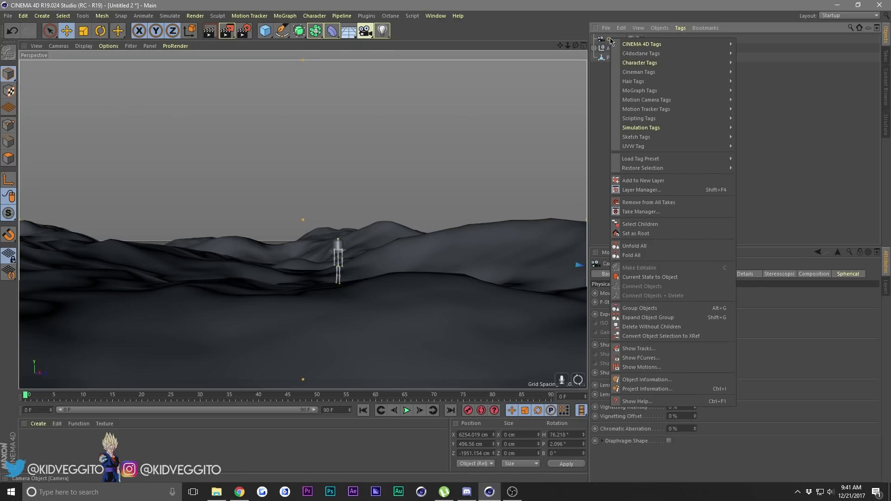
{"action": "mouse_move", "coordinate": [628, 46]}
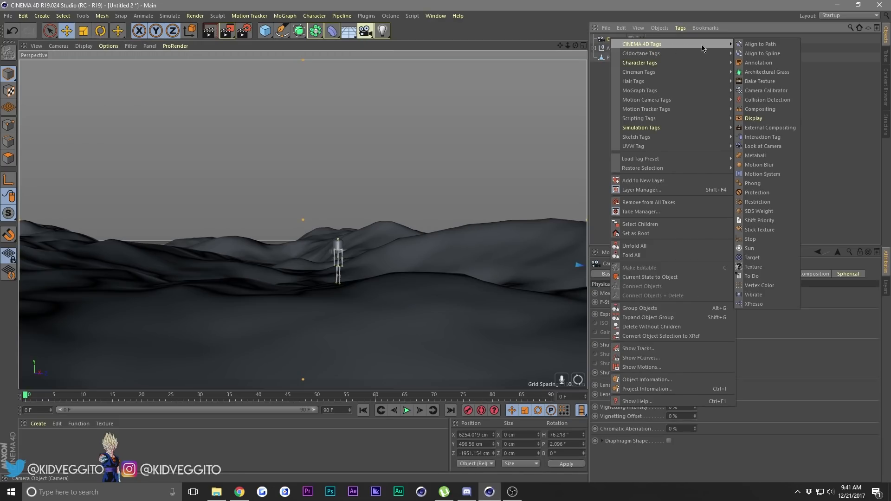
{"action": "left_click", "coordinate": [757, 192]}
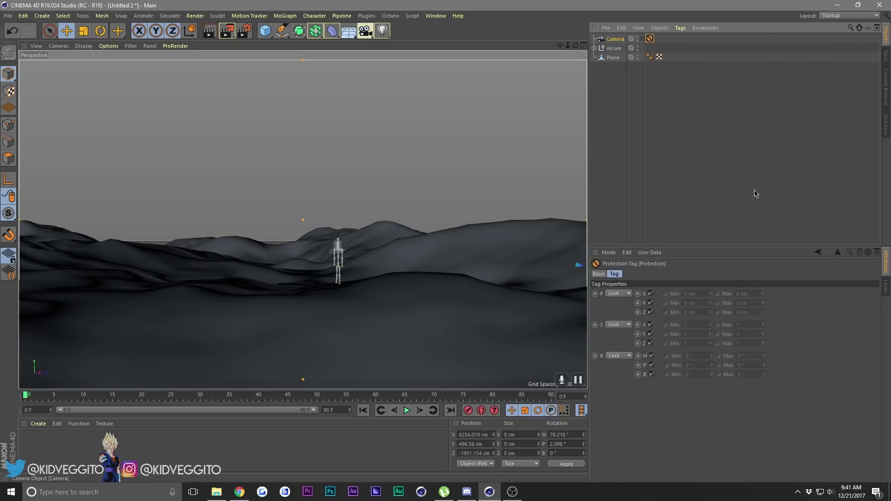
{"action": "left_click", "coordinate": [689, 122]}
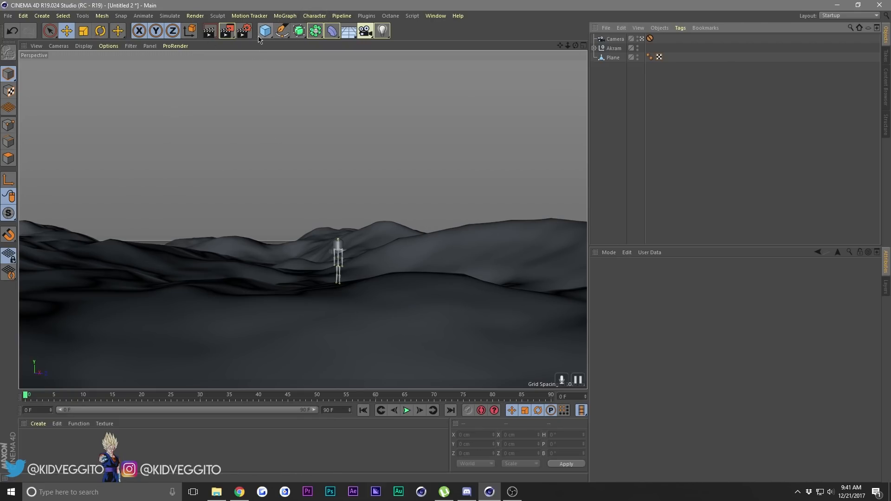
Add a Landscape object, raise it above the character to about Y 1172 cm, and scale it uniformly to about 9576 cm wide.
{"action": "left_click_drag", "start_coordinate": [260, 32], "coordinate": [448, 97]}
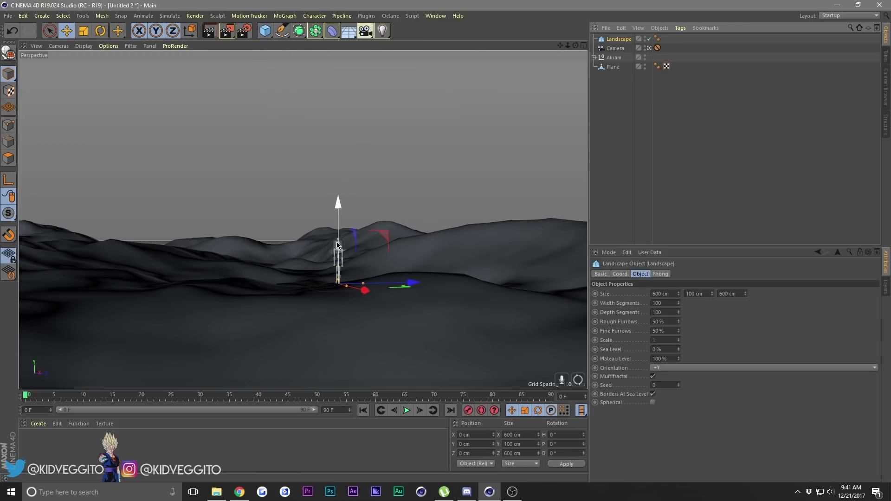
{"action": "left_click_drag", "start_coordinate": [338, 204], "coordinate": [338, 102]}
{"action": "left_click", "coordinate": [84, 32]}
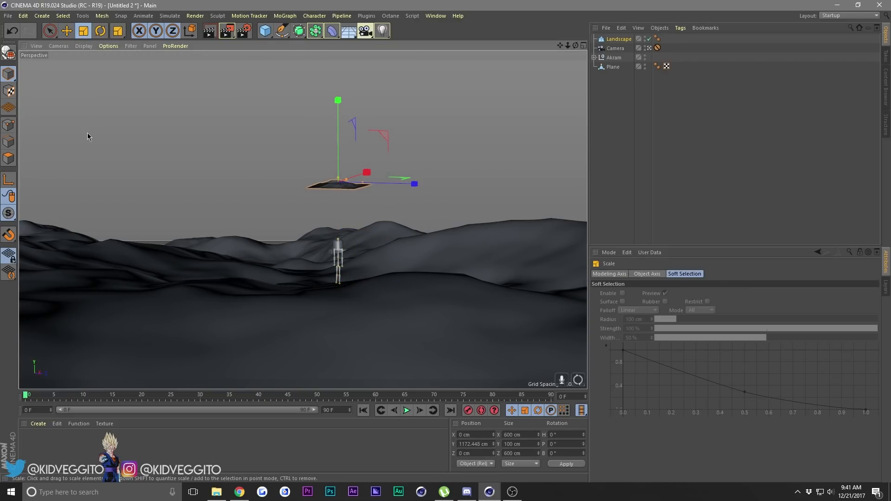
{"action": "left_click_drag", "start_coordinate": [87, 135], "coordinate": [77, 126]}
{"action": "left_click_drag", "start_coordinate": [135, 151], "coordinate": [337, 88]}
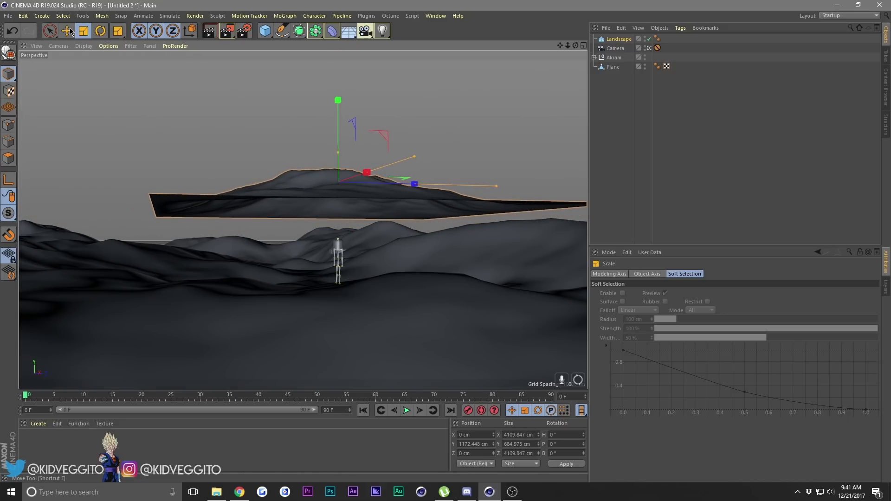
{"action": "left_click_drag", "start_coordinate": [121, 156], "coordinate": [382, 116]}
{"action": "left_click_drag", "start_coordinate": [151, 151], "coordinate": [319, 121]}
Move the landscape behind the distant left hills, to about X -9203, Y 915, Z -2395 cm.
{"action": "left_click", "coordinate": [67, 32]}
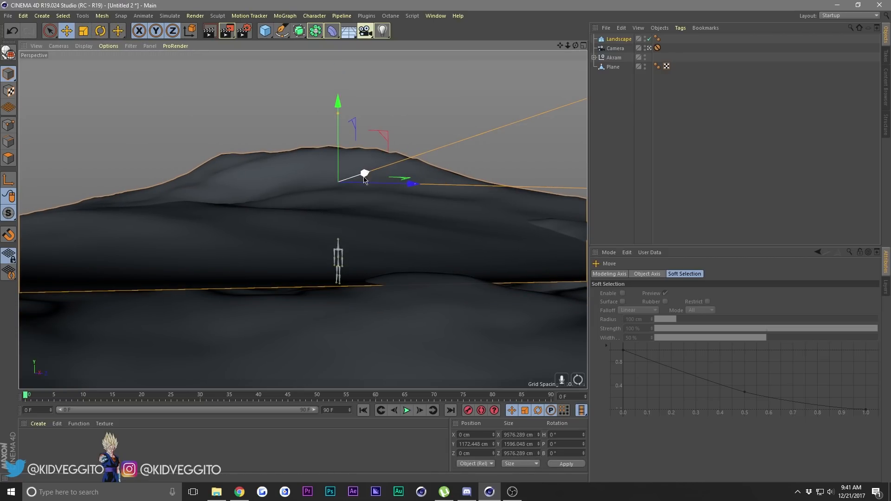
{"action": "left_click_drag", "start_coordinate": [363, 175], "coordinate": [252, 231]}
{"action": "left_click_drag", "start_coordinate": [316, 217], "coordinate": [228, 216]}
{"action": "left_click_drag", "start_coordinate": [155, 175], "coordinate": [154, 185]}
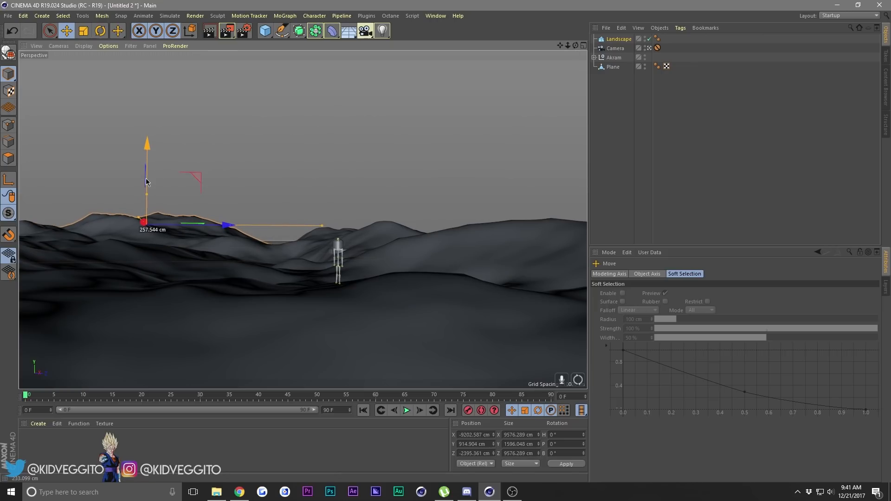
Duplicate the landscape across to the right side of the horizon and scale the copy uniformly to about 17505 cm wide.
{"action": "left_click", "coordinate": [621, 40]}
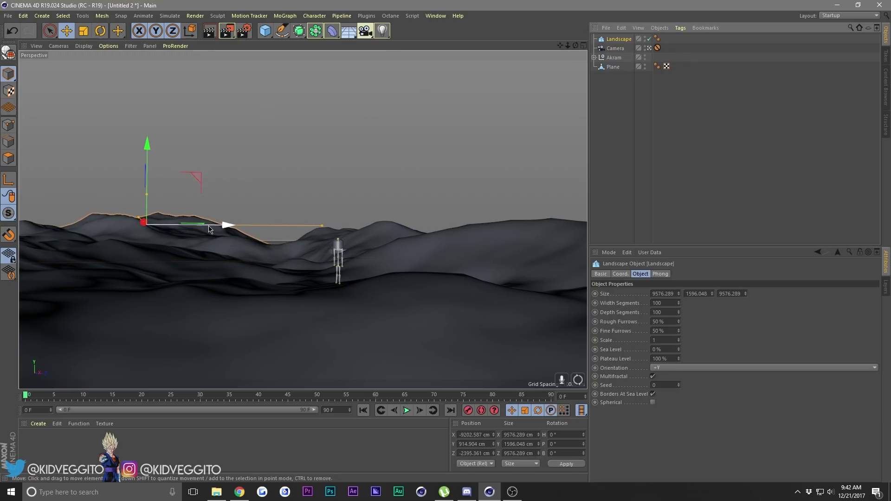
{"action": "left_click_drag", "start_coordinate": [226, 226], "coordinate": [562, 214]}
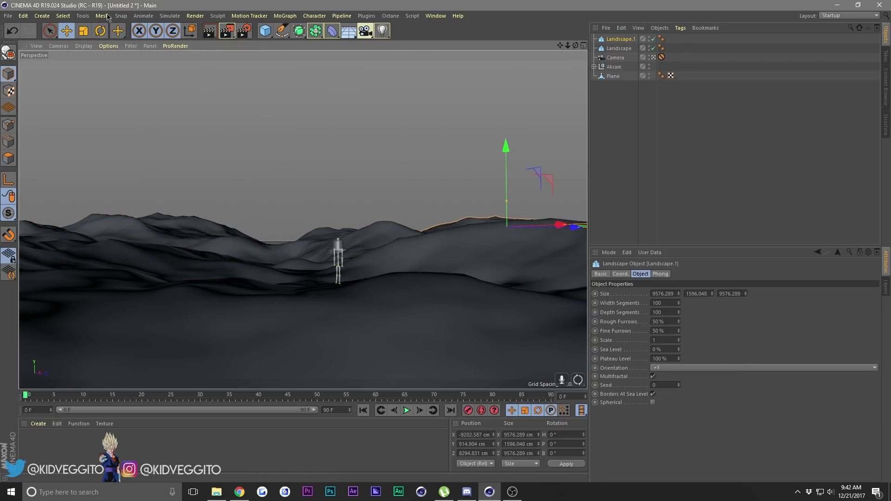
{"action": "left_click", "coordinate": [83, 31]}
{"action": "left_click_drag", "start_coordinate": [310, 98], "coordinate": [464, 92]}
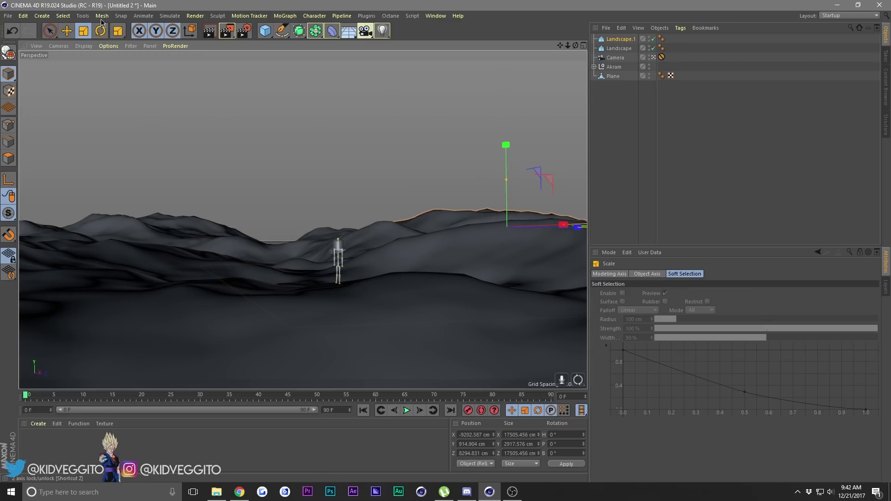
Reposition the larger landscape copy so it rises behind the right hills, at about Y 1608 and Z 7348 cm.
{"action": "left_click", "coordinate": [67, 26]}
{"action": "left_click_drag", "start_coordinate": [505, 145], "coordinate": [504, 95]}
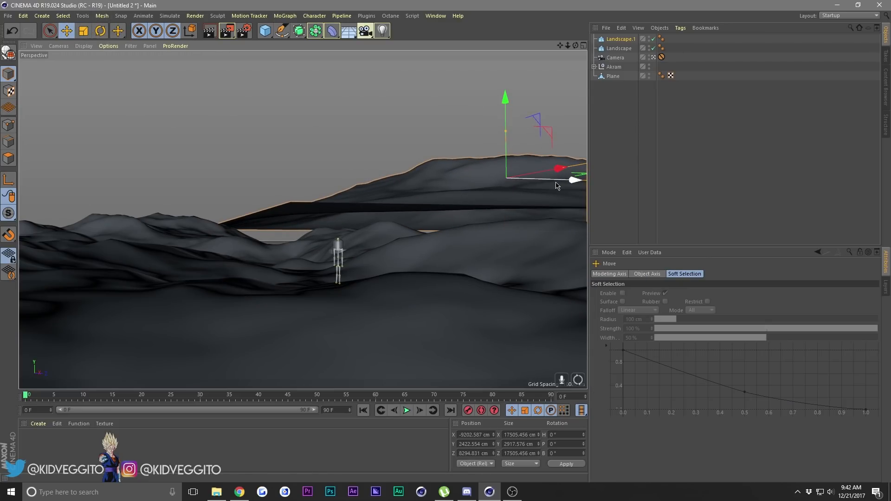
{"action": "left_click_drag", "start_coordinate": [557, 181], "coordinate": [529, 181]}
{"action": "left_click_drag", "start_coordinate": [479, 133], "coordinate": [464, 185]}
Set the Seed of the larger right-hand landscape to 3.
{"action": "left_click", "coordinate": [617, 40]}
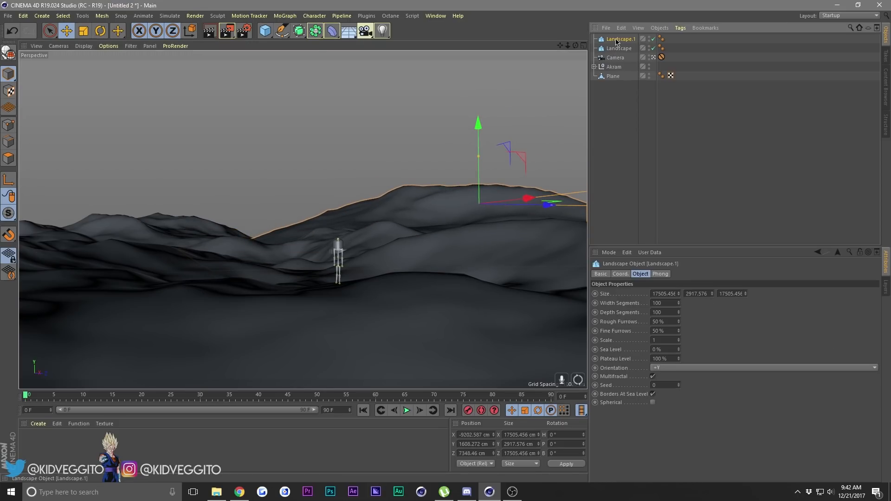
{"action": "left_click", "coordinate": [679, 386]}
{"action": "left_click", "coordinate": [679, 385]}
{"action": "left_click", "coordinate": [679, 385]}
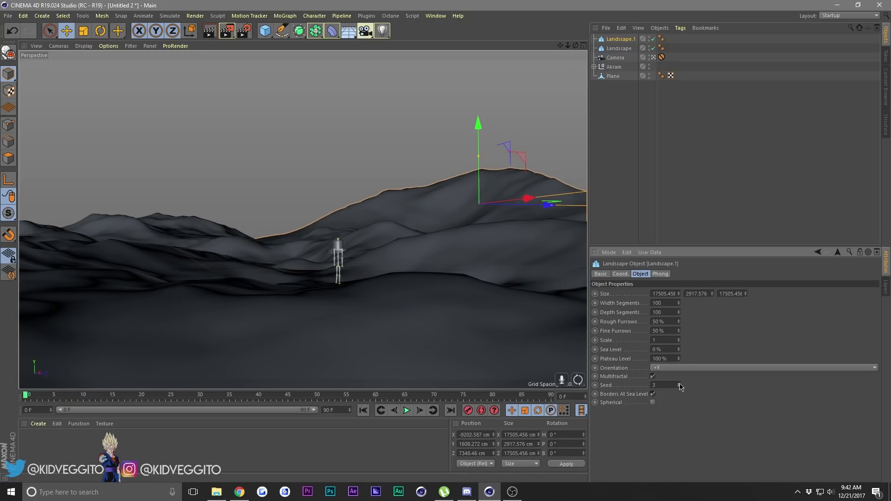
Set the Seed of the original left-hand landscape to 12 and clear the selection.
{"action": "left_click", "coordinate": [619, 49]}
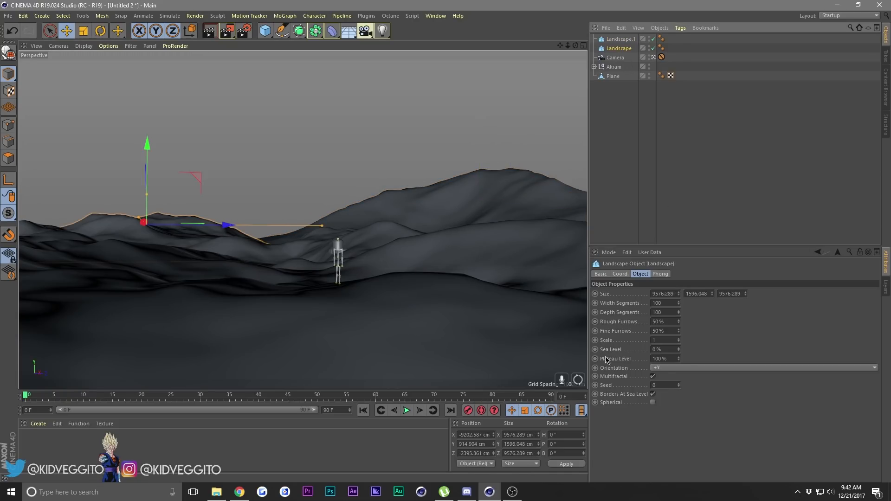
{"action": "left_click", "coordinate": [679, 383]}
{"action": "left_click", "coordinate": [678, 384]}
{"action": "left_click", "coordinate": [678, 384]}
{"action": "left_click", "coordinate": [679, 384]}
{"action": "left_click", "coordinate": [679, 384]}
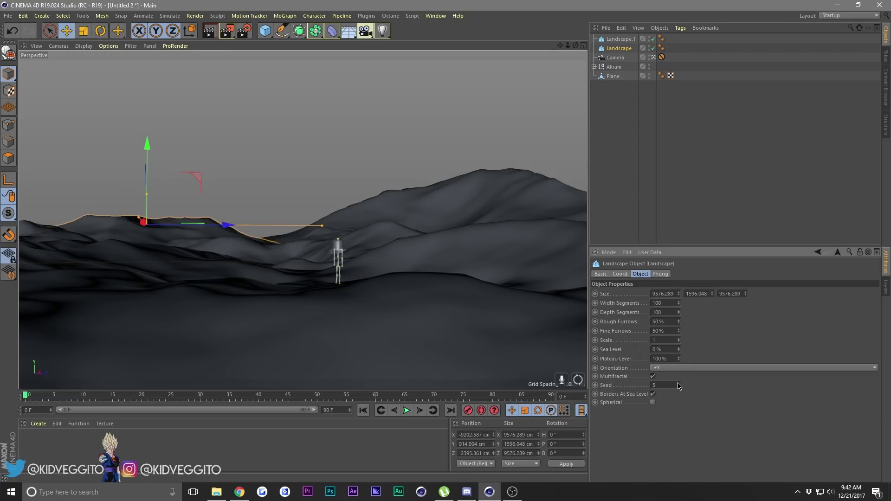
{"action": "left_click", "coordinate": [678, 385]}
{"action": "left_click", "coordinate": [679, 385]}
{"action": "left_click", "coordinate": [679, 385]}
{"action": "left_click", "coordinate": [678, 384]}
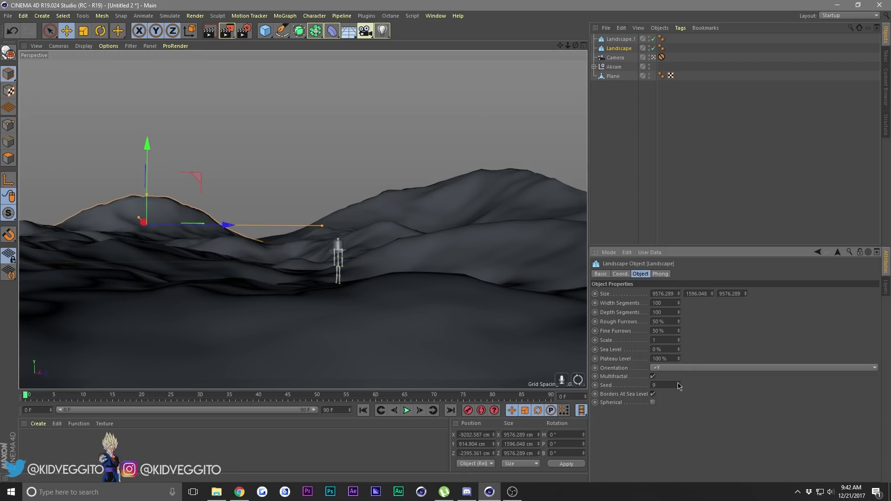
{"action": "left_click", "coordinate": [678, 385]}
{"action": "left_click", "coordinate": [678, 385]}
{"action": "left_click", "coordinate": [678, 385]}
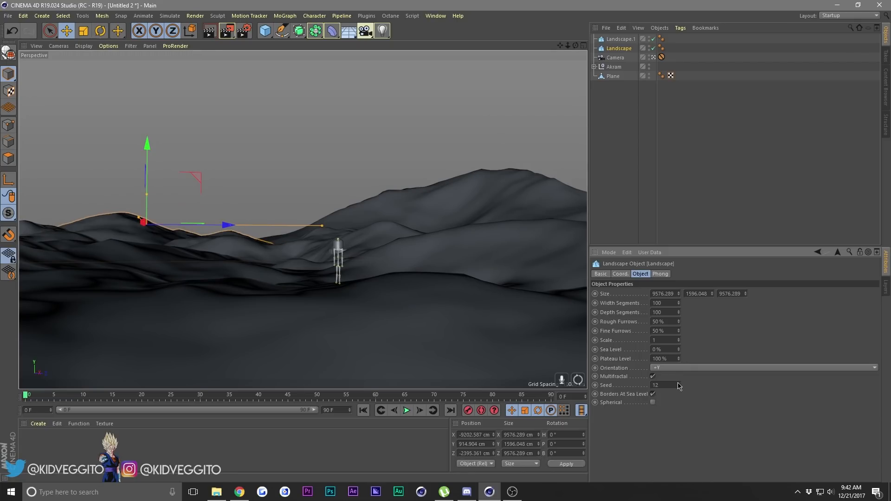
{"action": "left_click", "coordinate": [328, 96]}
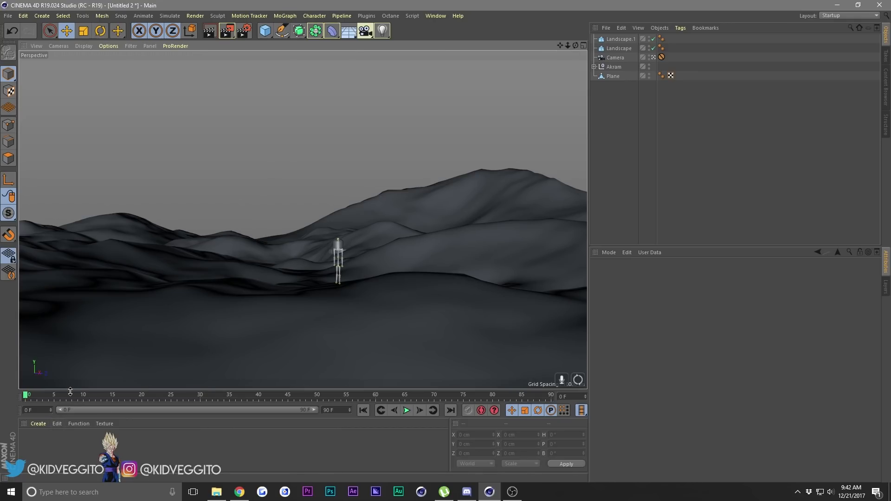
Create a new standard material and open it for editing.
{"action": "left_click", "coordinate": [38, 424]}
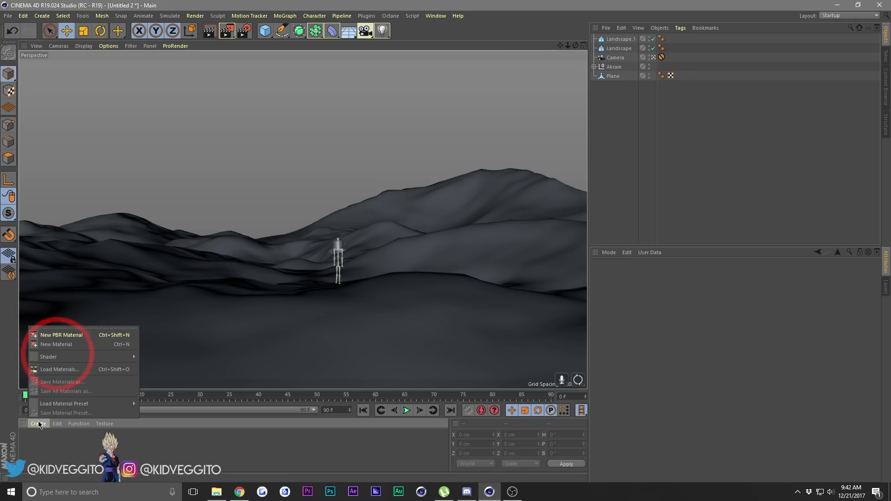
{"action": "left_click", "coordinate": [48, 344]}
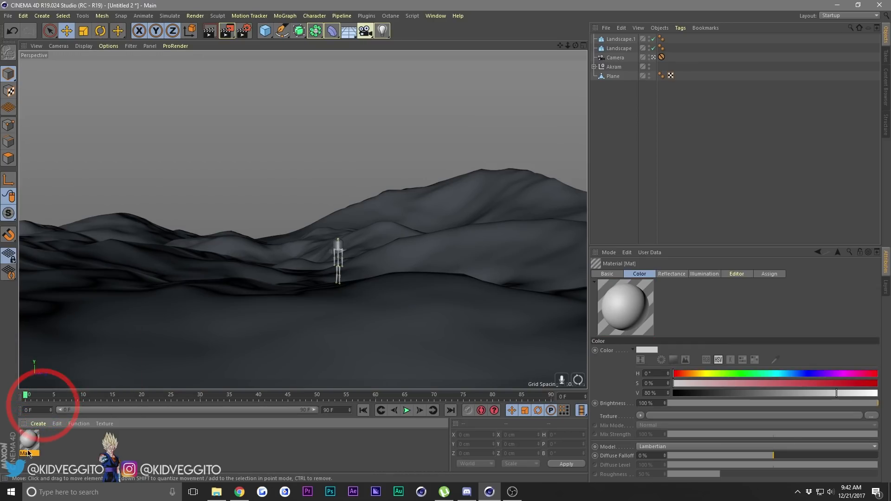
{"action": "double_click", "coordinate": [28, 448]}
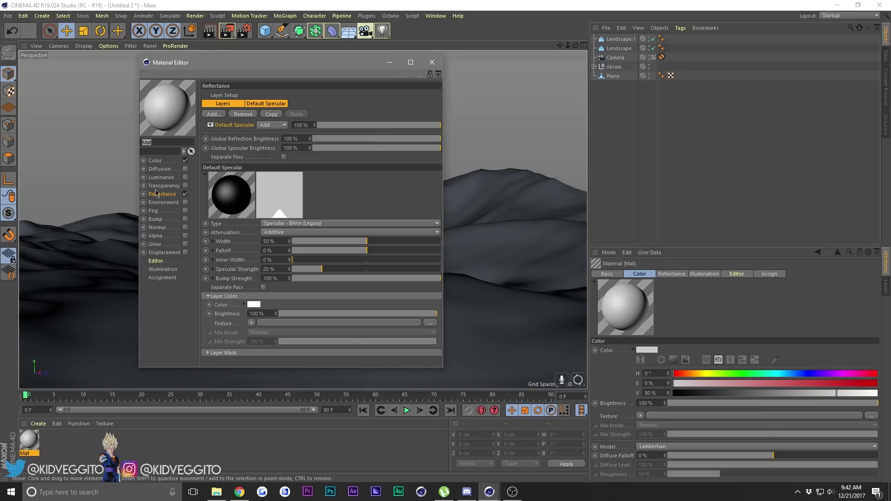
Set the material's color to pure white with V at 100%, and its default specular to 39% Width and -26% Falloff.
{"action": "left_click", "coordinate": [167, 161]}
{"action": "left_click_drag", "start_coordinate": [305, 138], "coordinate": [471, 142]}
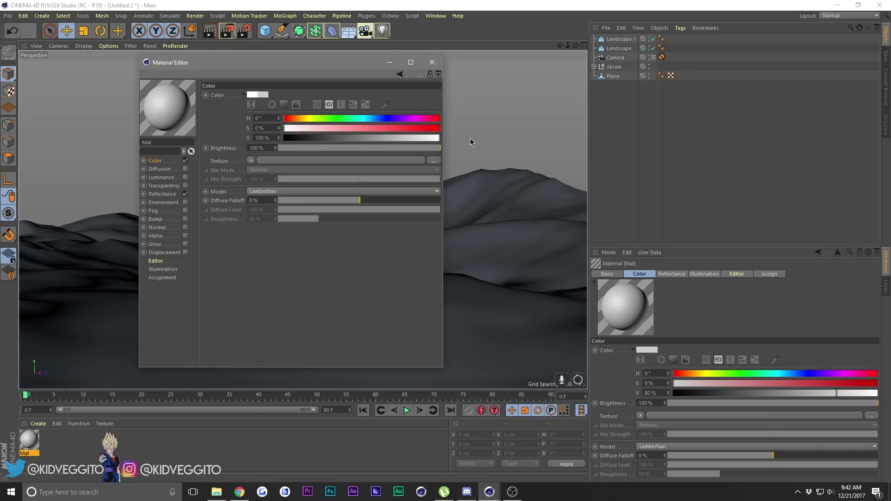
{"action": "left_click", "coordinate": [167, 195]}
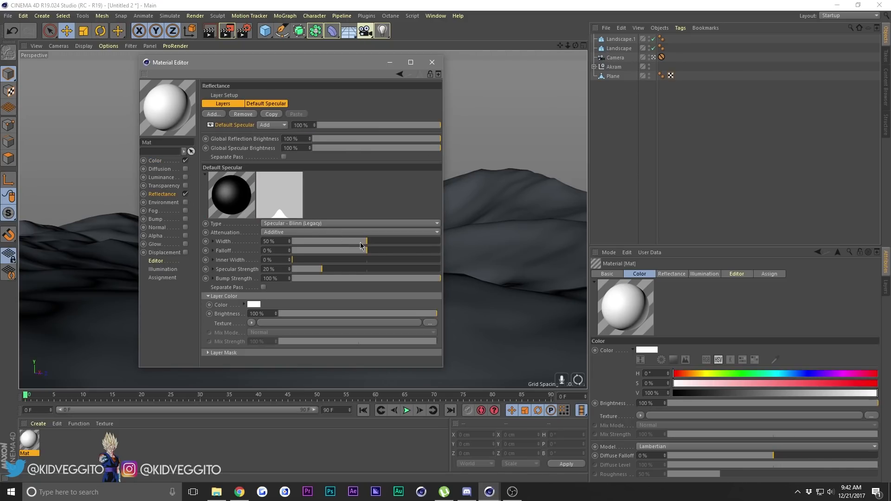
{"action": "left_click_drag", "start_coordinate": [355, 241], "coordinate": [348, 251]}
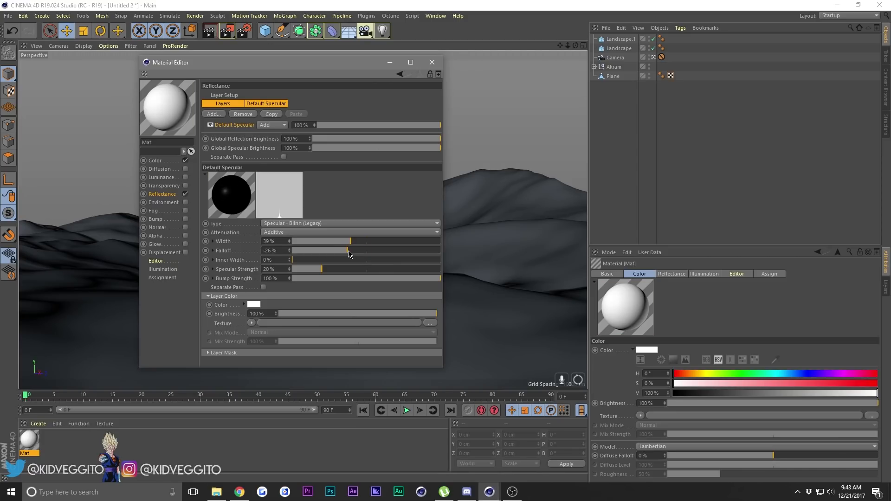
Enable the material's Bump channel and load Snow_01_UV_H_CM_1.jpg from the Textures folder, without copying it to the project location.
{"action": "left_click", "coordinate": [156, 219]}
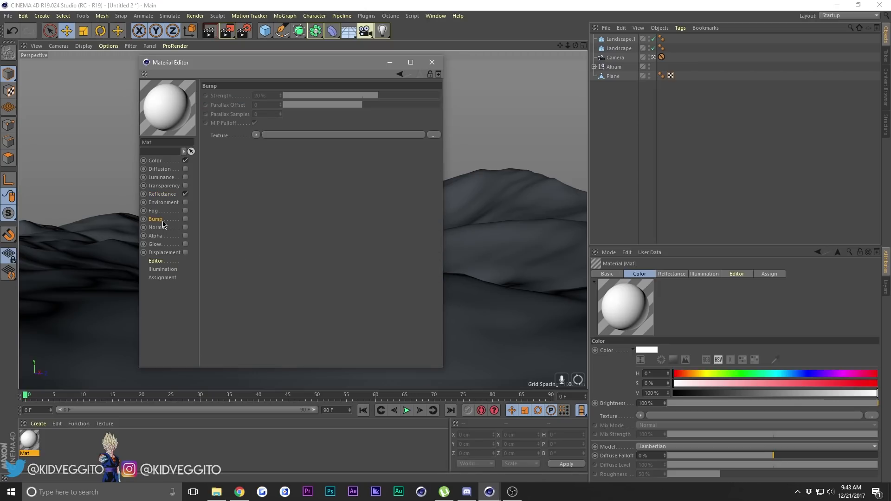
{"action": "left_click", "coordinate": [186, 219]}
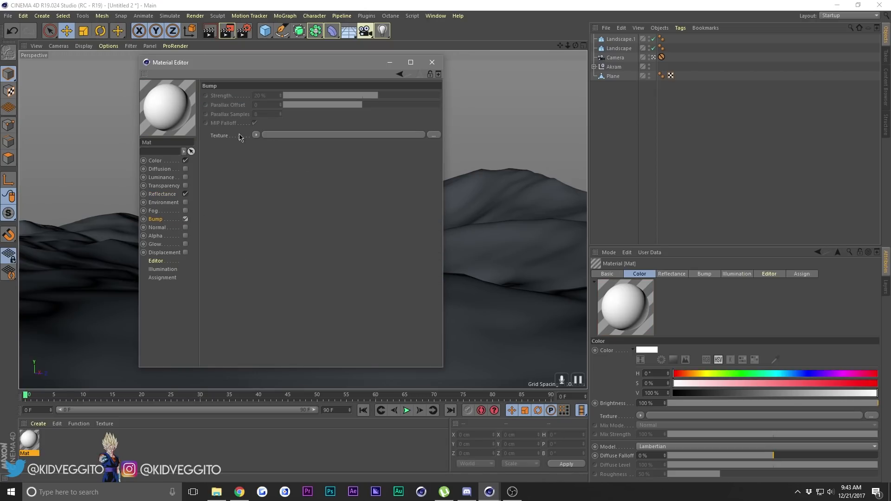
{"action": "left_click", "coordinate": [433, 137]}
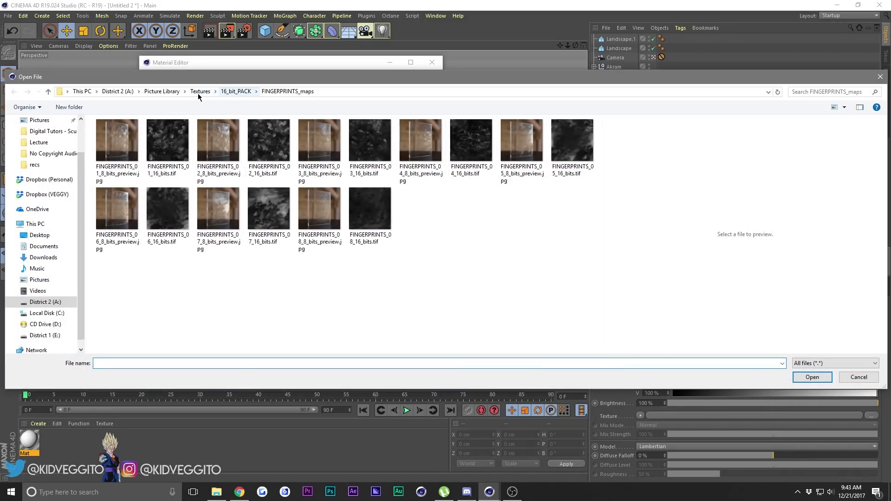
{"action": "left_click", "coordinate": [198, 93]}
{"action": "left_click", "coordinate": [171, 92]}
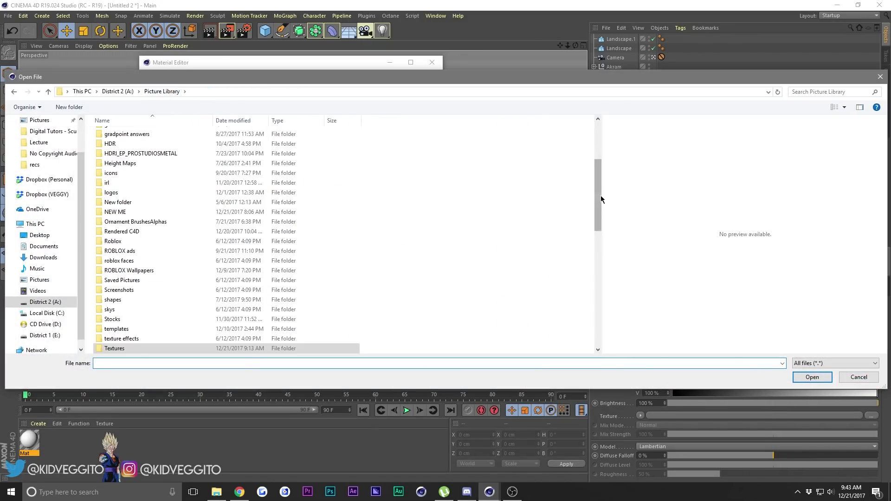
{"action": "scroll", "coordinate": [601, 199], "scroll_direction": "down", "scroll_amount": 1}
{"action": "double_click", "coordinate": [206, 326]}
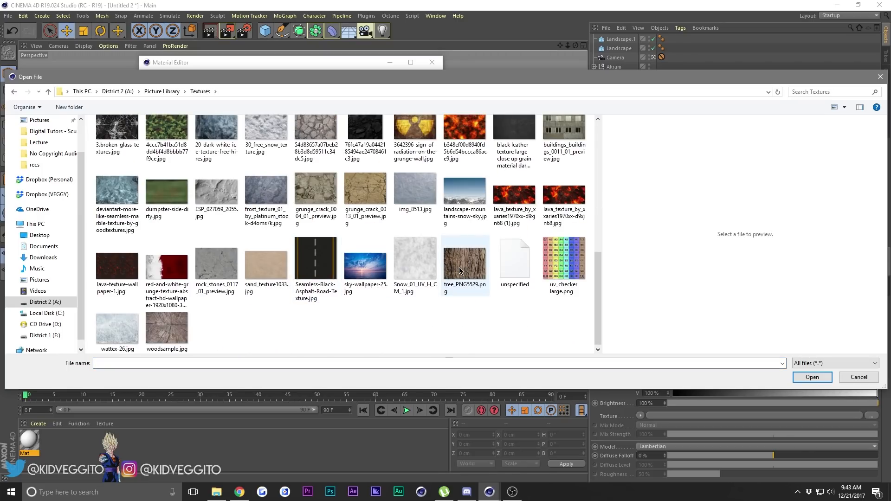
{"action": "left_click", "coordinate": [420, 261]}
{"action": "left_click", "coordinate": [812, 377]}
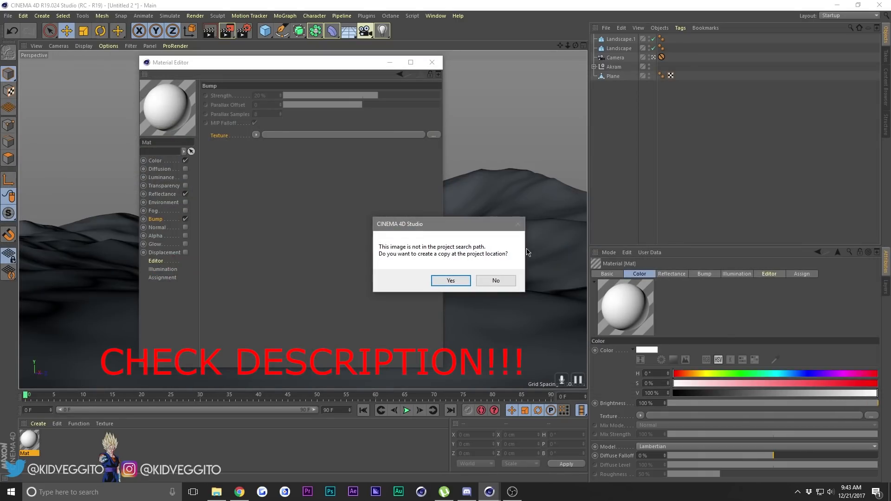
{"action": "left_click", "coordinate": [506, 280]}
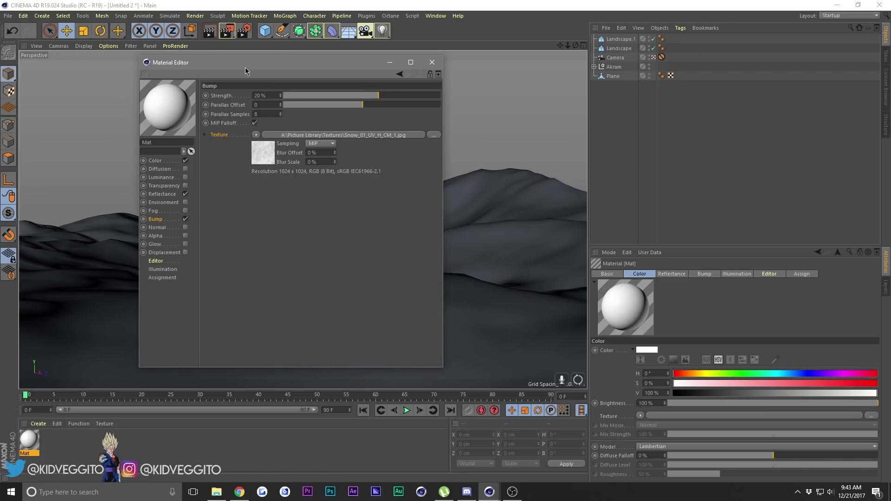
Wrap the snow bump texture in a Filter shader and open the filter's properties.
{"action": "left_click_drag", "start_coordinate": [245, 68], "coordinate": [583, 74]}
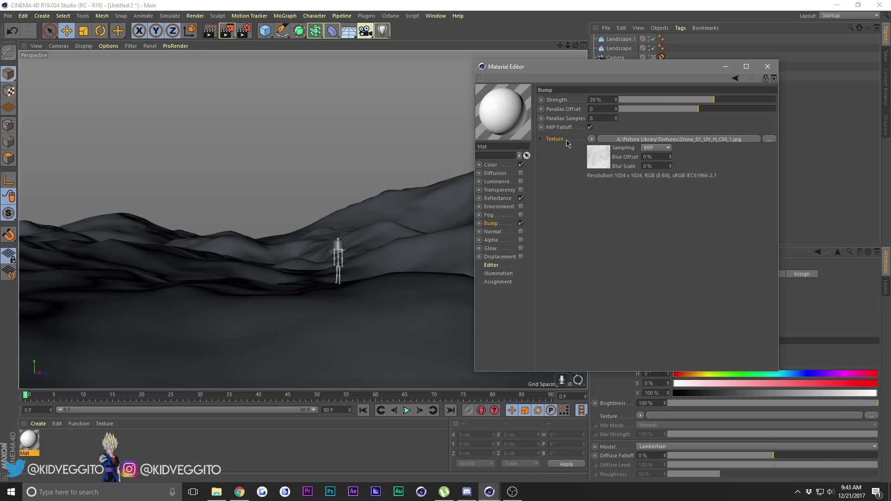
{"action": "left_click", "coordinate": [592, 139]}
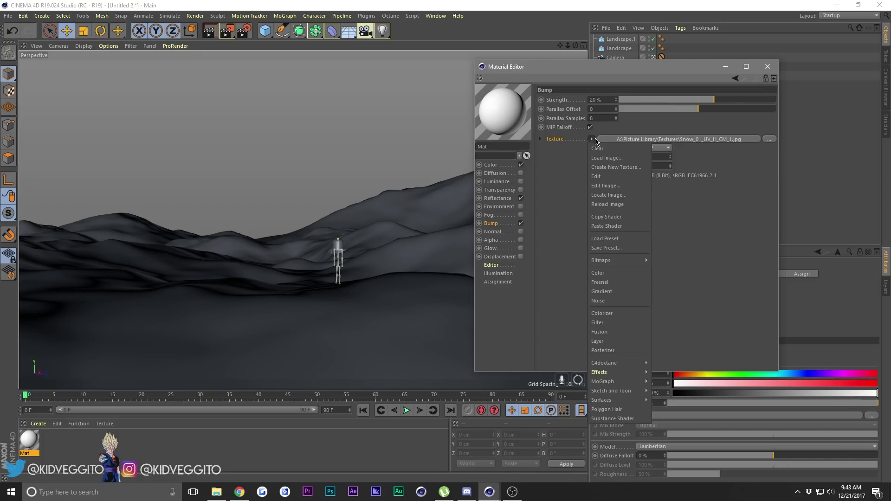
{"action": "left_click", "coordinate": [603, 322]}
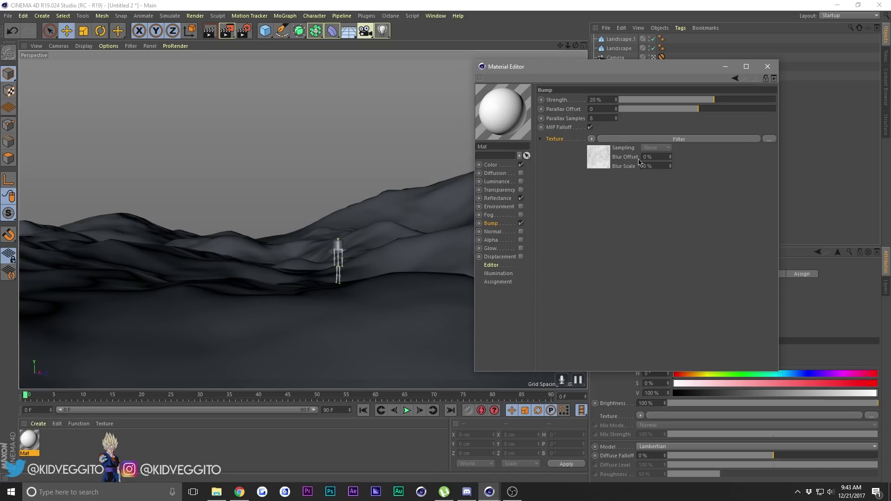
{"action": "left_click", "coordinate": [686, 140]}
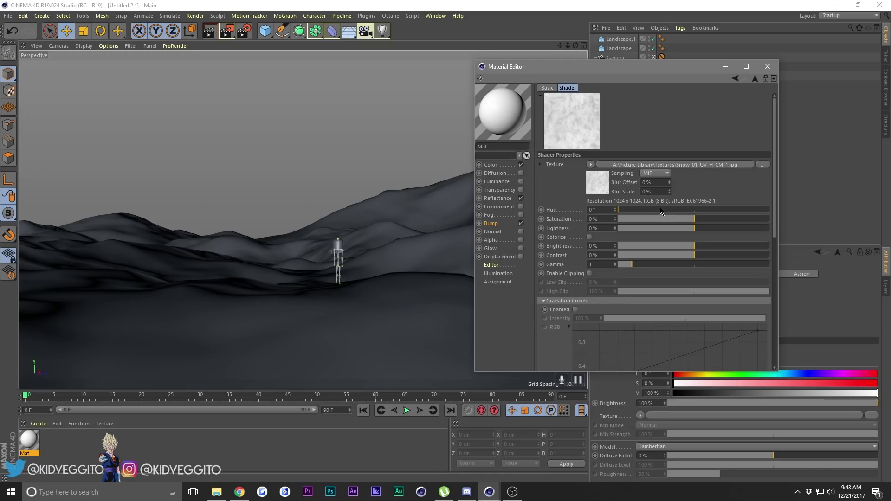
Set the bump filter's Saturation to -100%, Contrast to 40% and Brightness to -16%.
{"action": "left_click", "coordinate": [661, 218]}
{"action": "left_click_drag", "start_coordinate": [660, 218], "coordinate": [617, 219]}
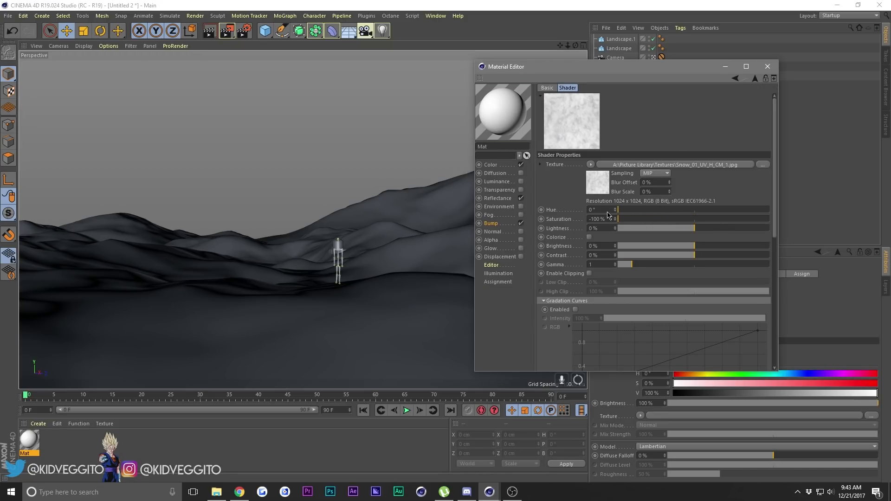
{"action": "left_click_drag", "start_coordinate": [699, 256], "coordinate": [717, 258]}
{"action": "left_click", "coordinate": [681, 247]}
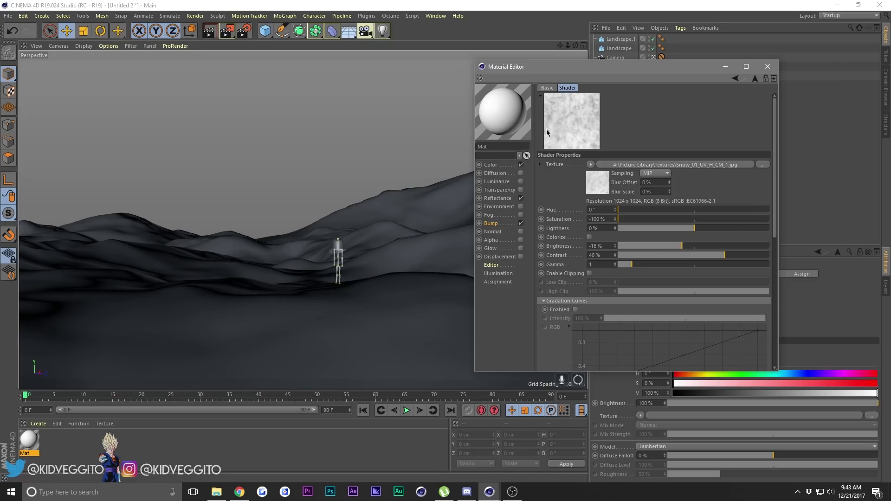
Raise the bump filter's Contrast to 64% and lower its Brightness slightly.
{"action": "left_click", "coordinate": [677, 246]}
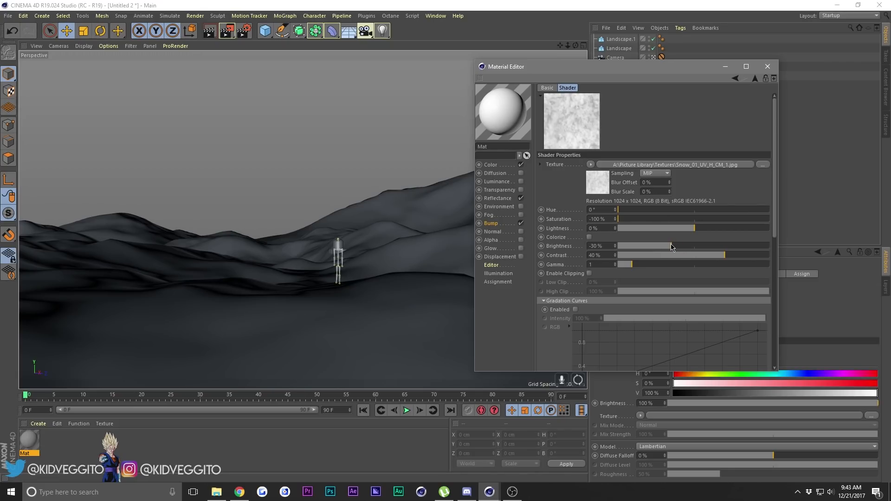
{"action": "left_click", "coordinate": [680, 246]}
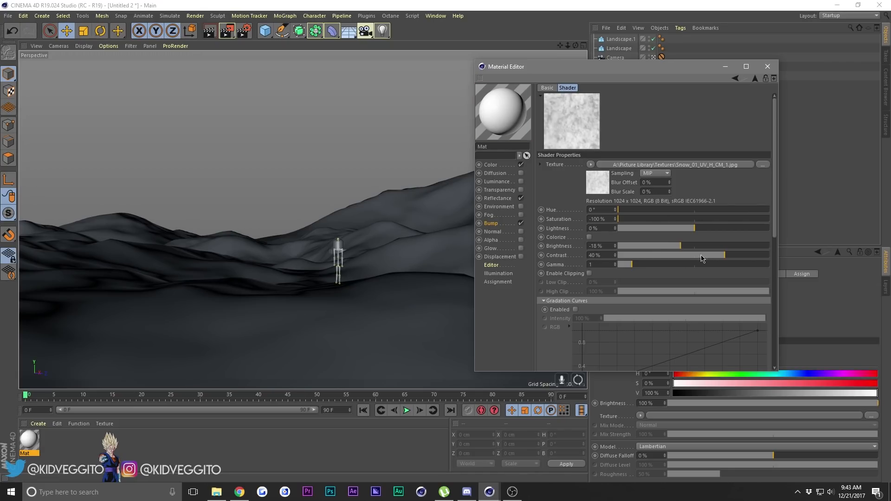
{"action": "left_click", "coordinate": [743, 255]}
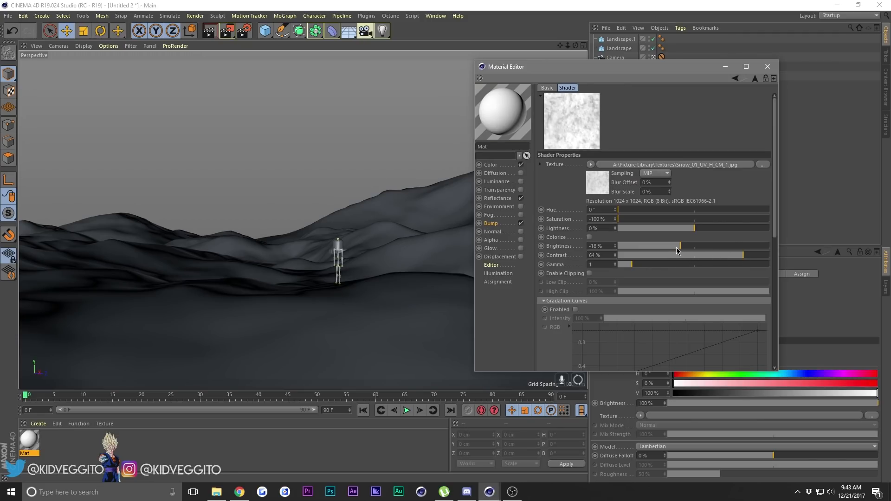
{"action": "left_click", "coordinate": [676, 247]}
Set the snow material's bump Strength to 101% and close its editor.
{"action": "left_click", "coordinate": [756, 79]}
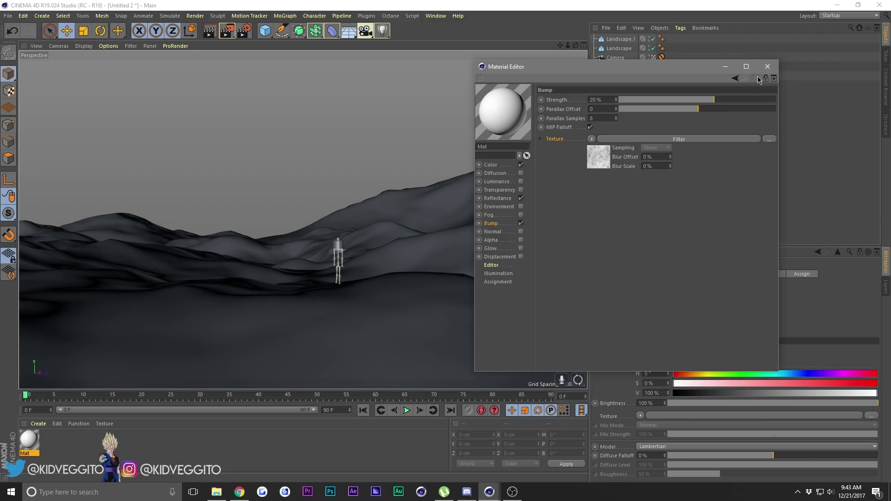
{"action": "left_click_drag", "start_coordinate": [714, 100], "coordinate": [754, 106]}
{"action": "left_click_drag", "start_coordinate": [616, 102], "coordinate": [614, 99]}
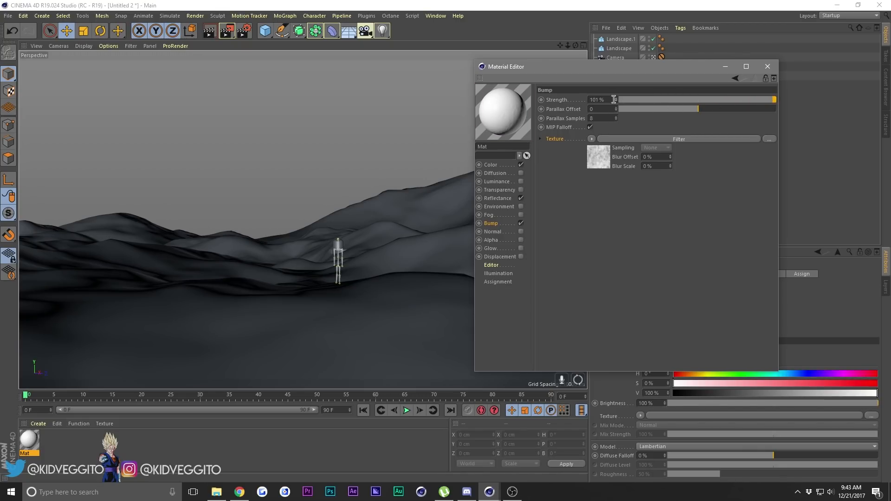
{"action": "mouse_move", "coordinate": [537, 70]}
{"action": "left_mouse_down"}
{"action": "mouse_move", "coordinate": [450, 70]}
{"action": "mouse_move", "coordinate": [525, 70]}
{"action": "left_mouse_up"}
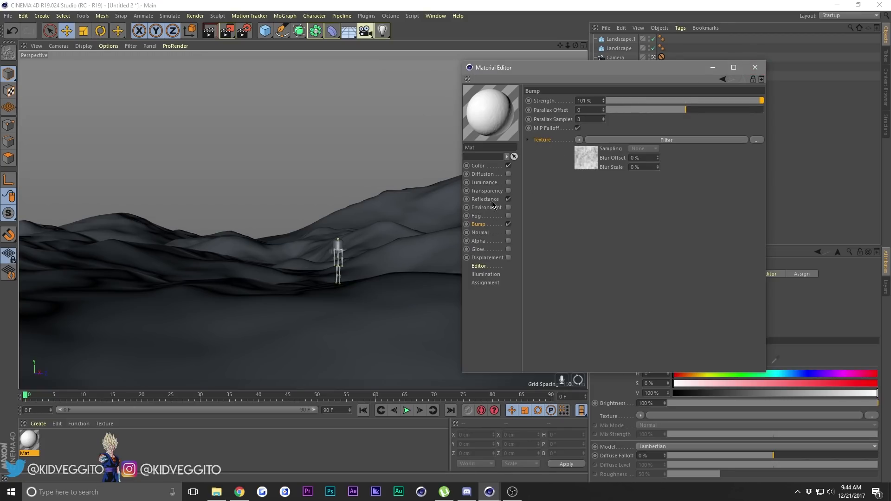
{"action": "left_click", "coordinate": [756, 67]}
Apply the snow material to the ground plane, with Seamless enabled and Cubic projection on its texture tag.
{"action": "left_click_drag", "start_coordinate": [28, 447], "coordinate": [137, 352]}
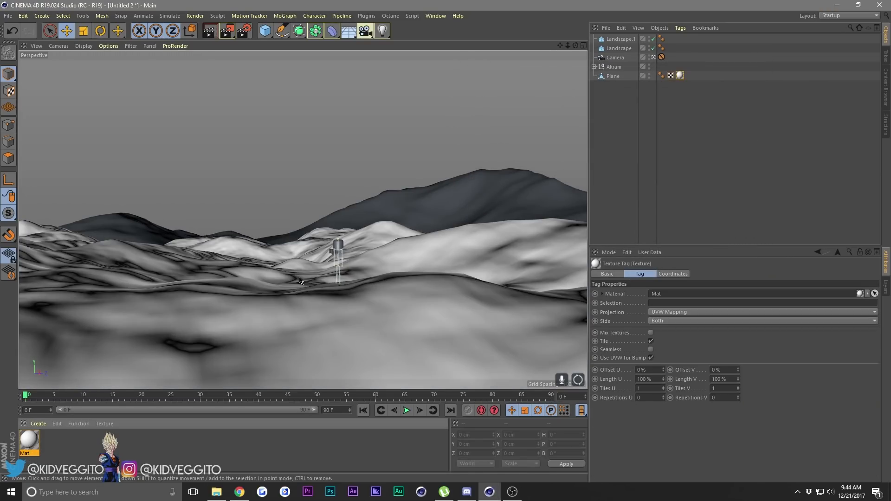
{"action": "left_click", "coordinate": [650, 349]}
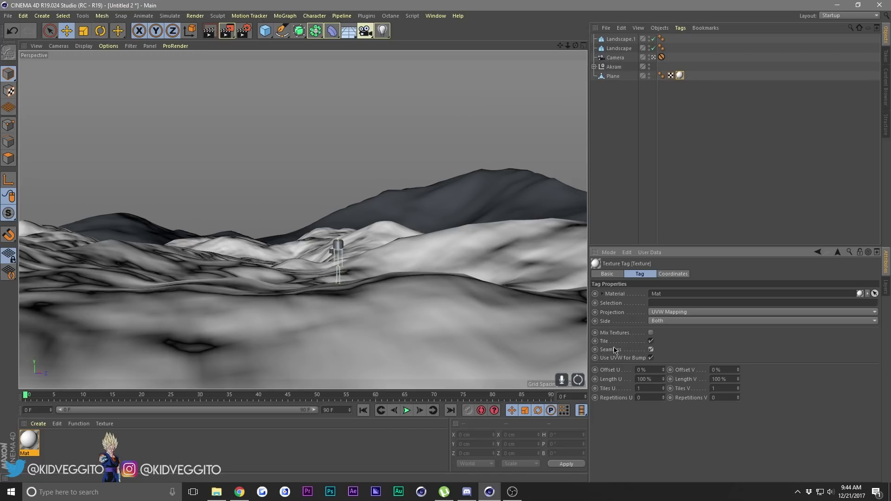
{"action": "left_click", "coordinate": [681, 76]}
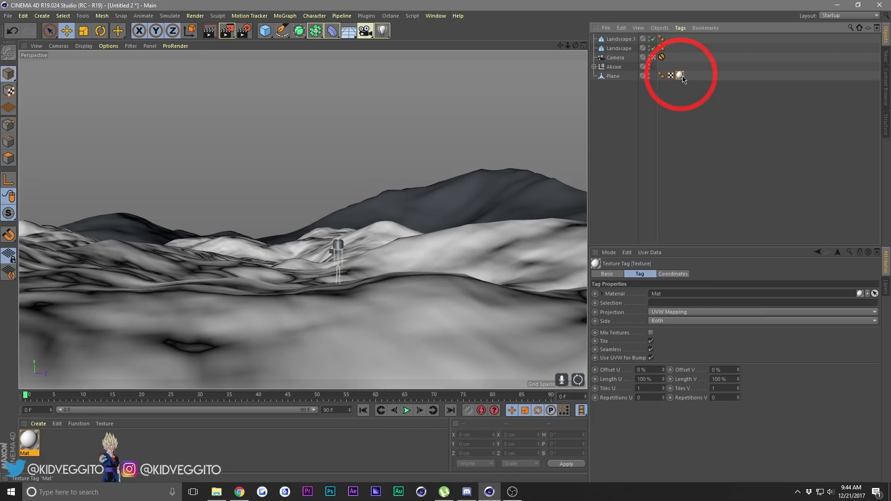
{"action": "left_click", "coordinate": [685, 312]}
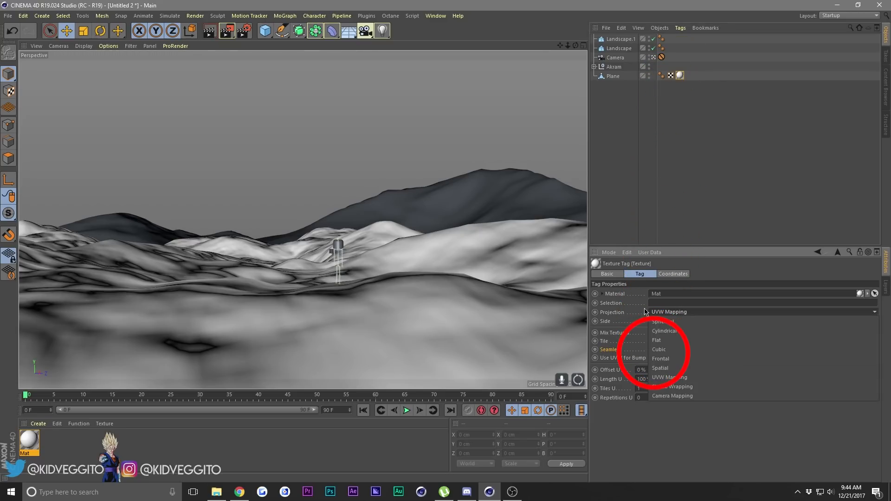
{"action": "left_click", "coordinate": [668, 342]}
{"action": "left_click", "coordinate": [306, 187]}
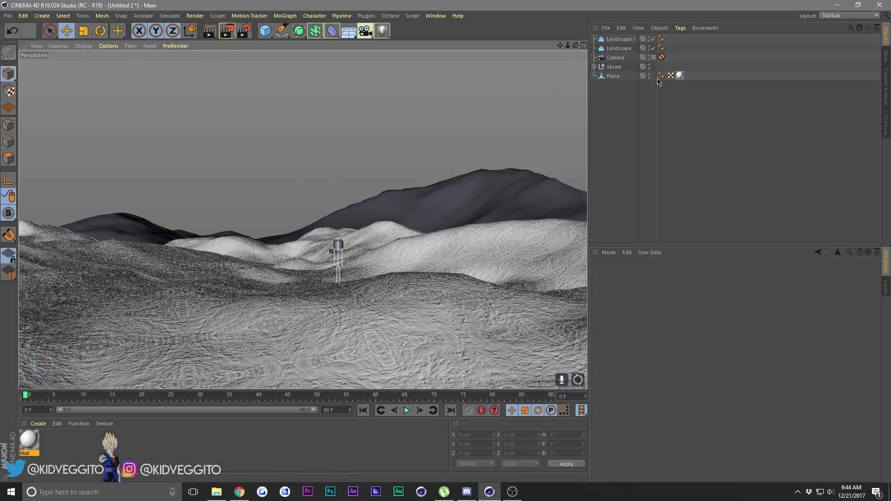
Set the plane's texture tag to 0.5 tiles in both U and V.
{"action": "left_click", "coordinate": [653, 58]}
{"action": "mouse_move", "coordinate": [575, 45]}
{"action": "left_mouse_down"}
{"action": "mouse_move", "coordinate": [575, 74]}
{"action": "mouse_move", "coordinate": [539, 45]}
{"action": "mouse_move", "coordinate": [470, 45]}
{"action": "mouse_move", "coordinate": [585, 83]}
{"action": "mouse_move", "coordinate": [603, 139]}
{"action": "mouse_move", "coordinate": [576, 49]}
{"action": "left_mouse_up"}
{"action": "left_click", "coordinate": [653, 58]}
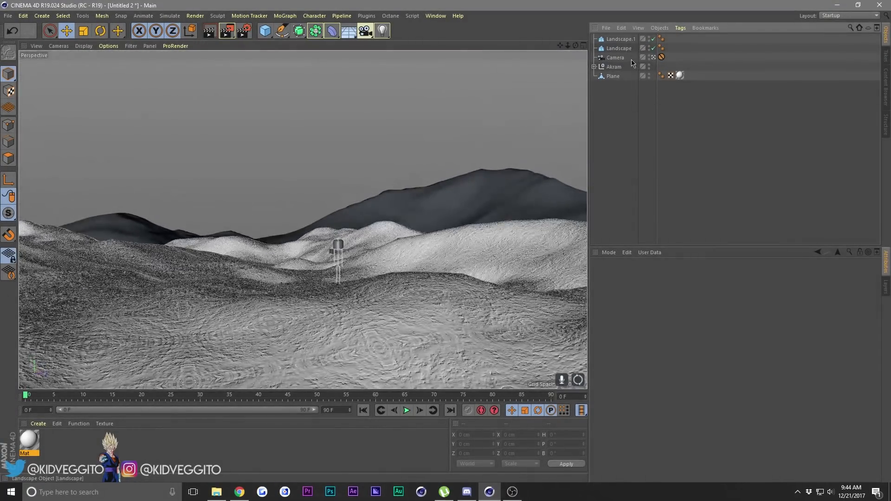
{"action": "left_click", "coordinate": [679, 76]}
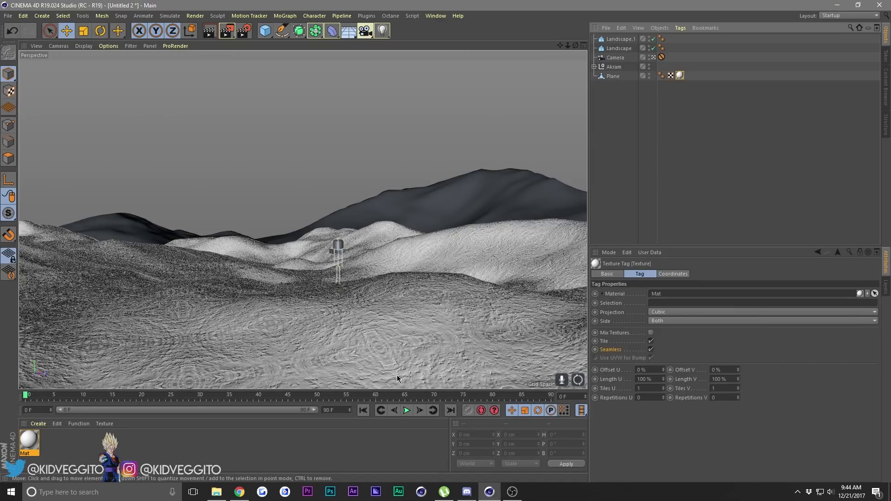
{"action": "left_click", "coordinate": [654, 389]}
{"action": "left_click", "coordinate": [691, 391]}
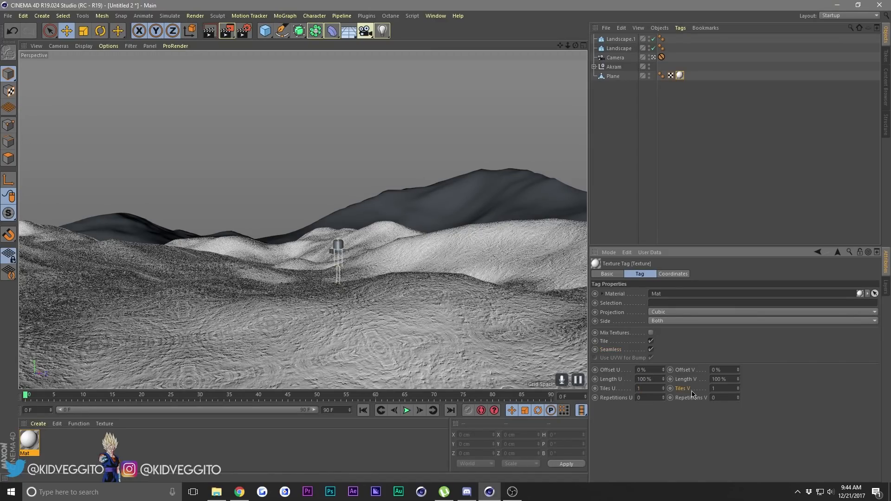
{"action": "left_click", "coordinate": [653, 385]}
{"action": "type", "text": ".5"}
{"action": "key", "text": "Return"}
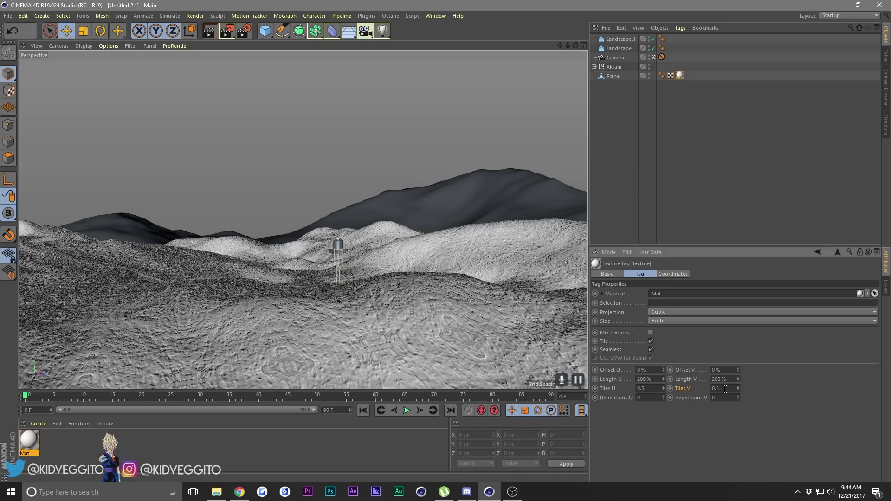
{"action": "left_click", "coordinate": [406, 158]}
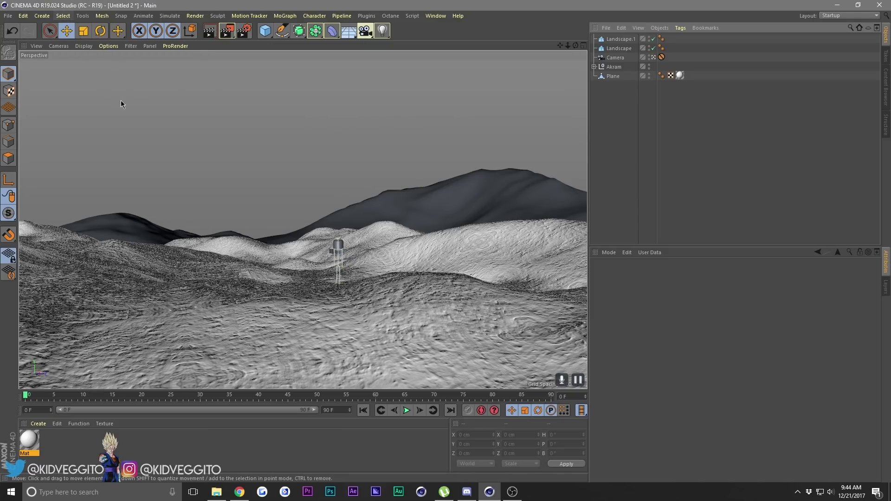
Add a Physical Sky to the scene.
{"action": "left_click", "coordinate": [45, 16]}
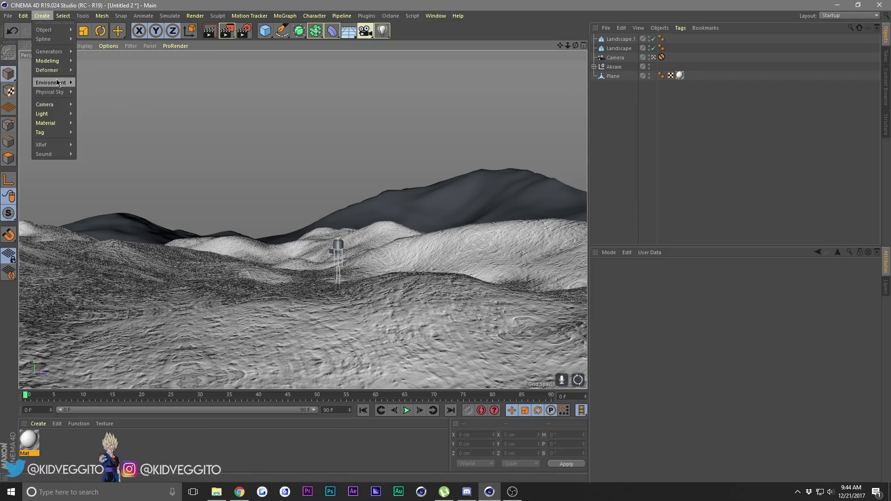
{"action": "mouse_move", "coordinate": [57, 96]}
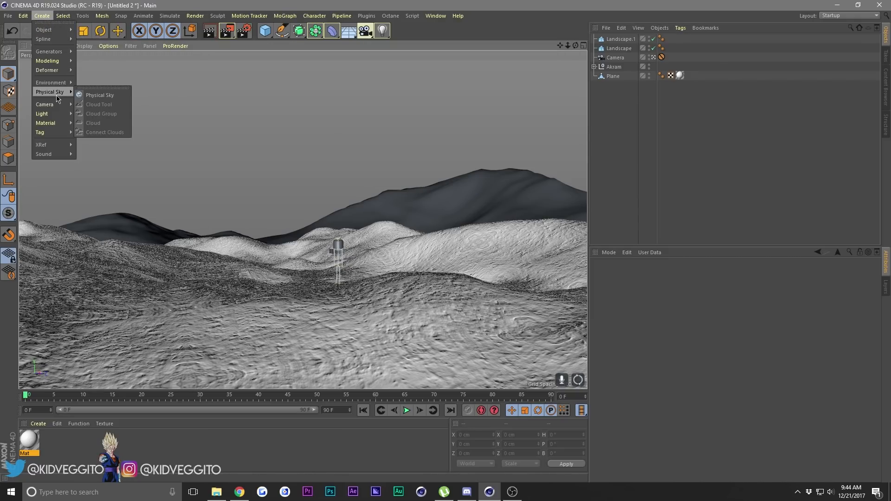
{"action": "left_click", "coordinate": [82, 96]}
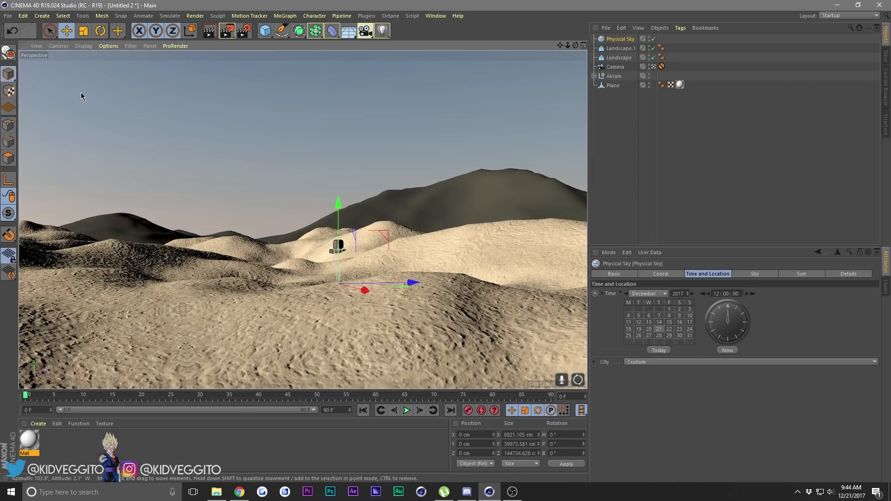
{"action": "left_click", "coordinate": [655, 294]}
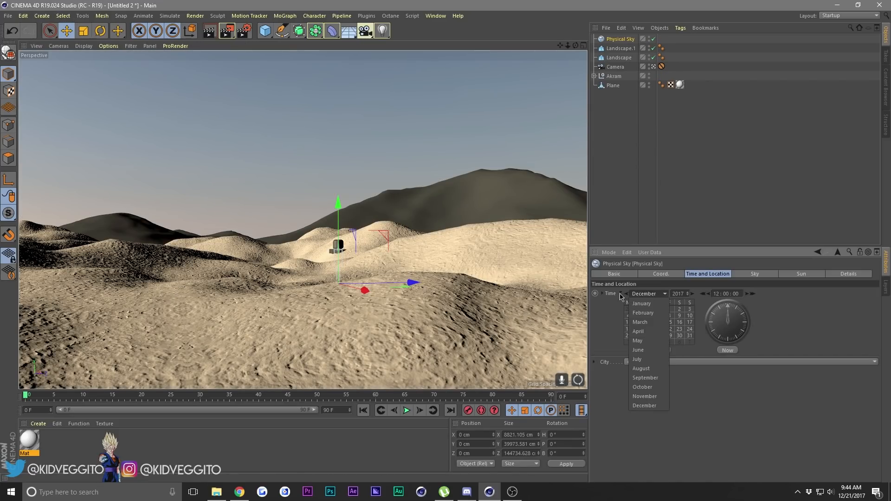
{"action": "left_click", "coordinate": [660, 297]}
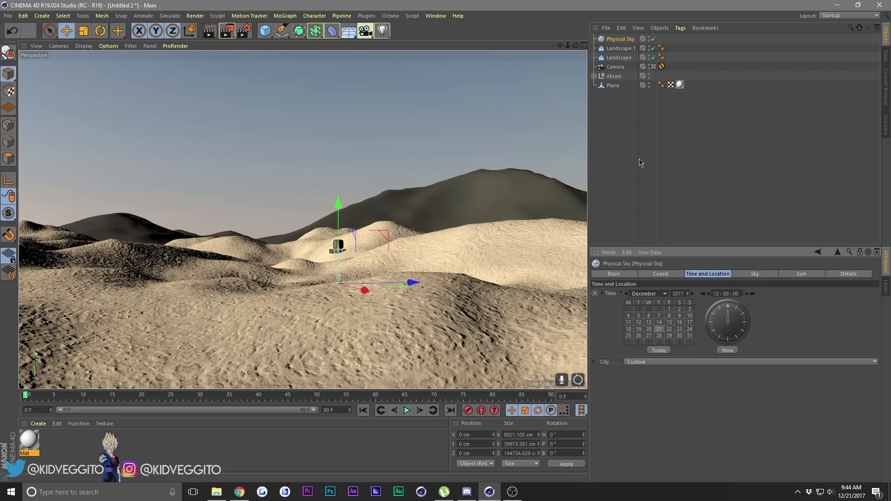
{"action": "left_click", "coordinate": [641, 162]}
{"action": "left_click", "coordinate": [612, 41]}
{"action": "left_click", "coordinate": [704, 275]}
{"action": "left_click", "coordinate": [651, 298]}
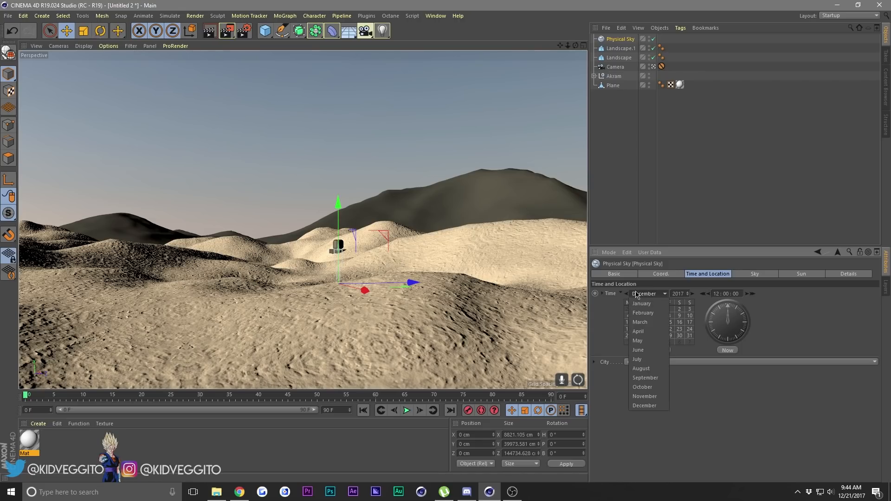
{"action": "left_click", "coordinate": [652, 296]}
Set the physical sky's time of day to 14:00.
{"action": "left_click", "coordinate": [752, 294]}
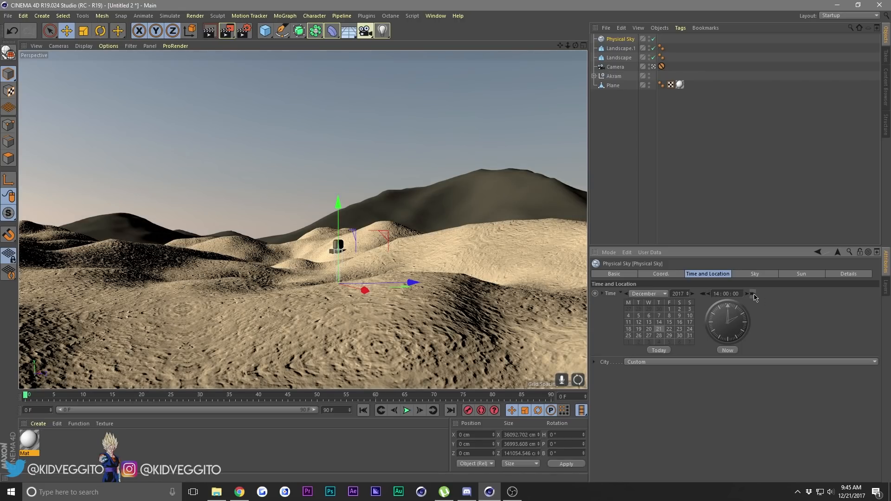
{"action": "left_click", "coordinate": [753, 294]}
{"action": "left_click", "coordinate": [753, 294]}
{"action": "left_click", "coordinate": [705, 294]}
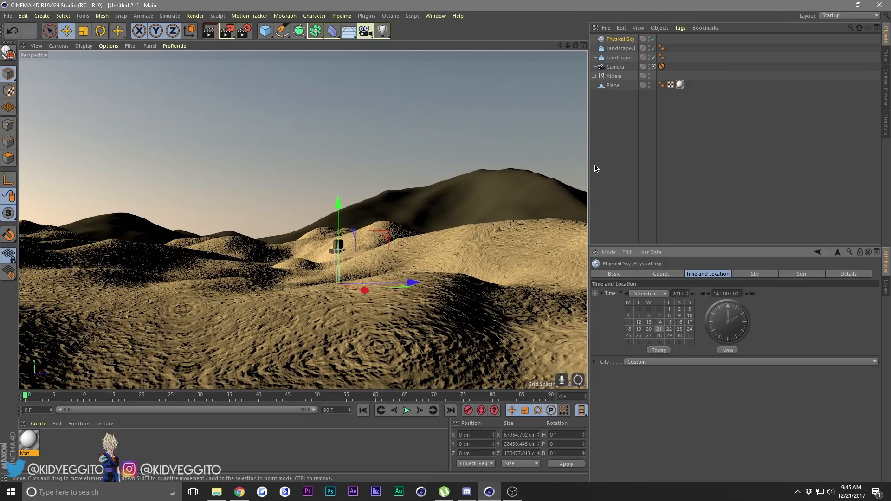
Add the Ambient Occlusion and Global Illumination effects to the render settings.
{"action": "left_click", "coordinate": [250, 35]}
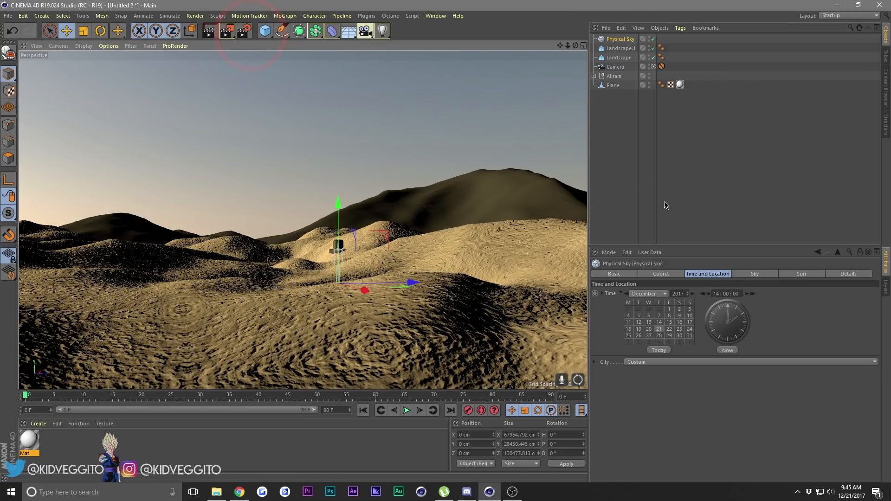
{"action": "left_click", "coordinate": [245, 35]}
{"action": "left_click", "coordinate": [88, 171]}
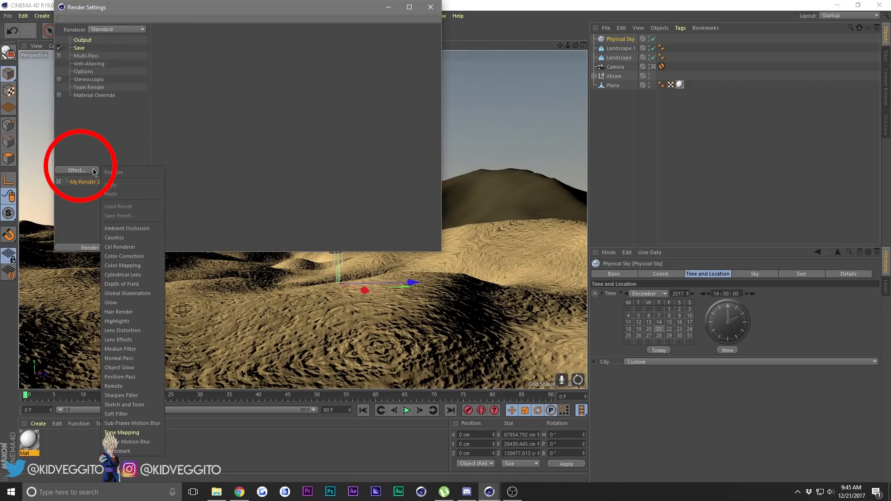
{"action": "left_click", "coordinate": [126, 229]}
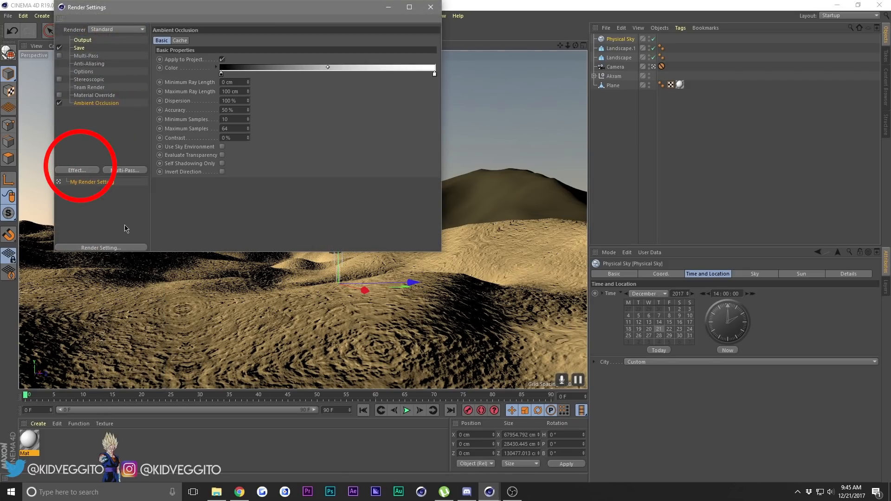
{"action": "left_click", "coordinate": [77, 170]}
{"action": "left_click", "coordinate": [127, 284]}
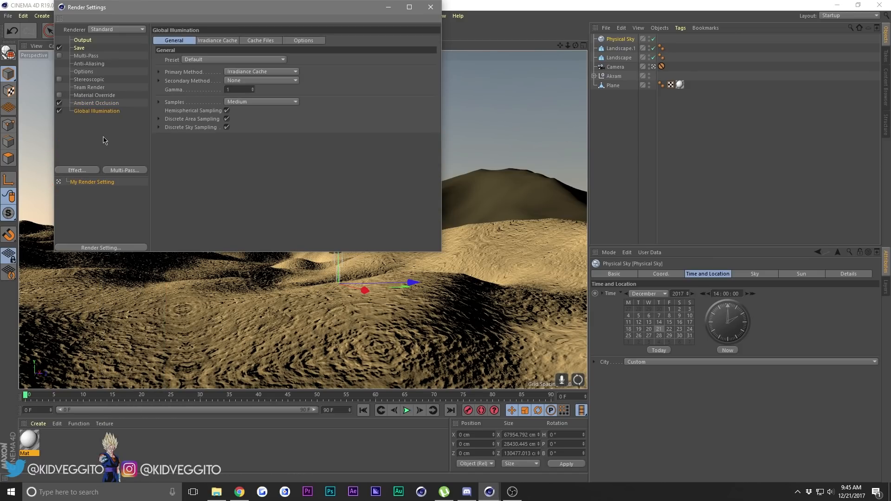
Set the Global Illumination preset to Exterior - Preview and close the render settings.
{"action": "left_click", "coordinate": [189, 60]}
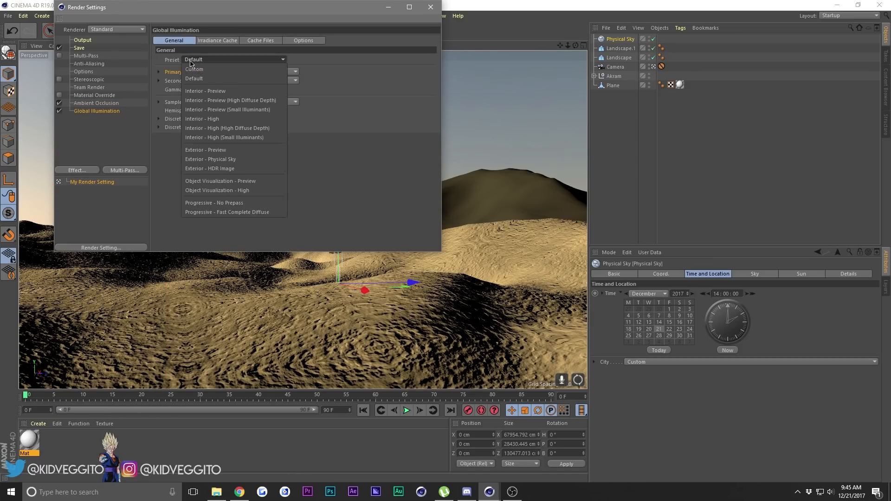
{"action": "left_click", "coordinate": [177, 57]}
{"action": "left_click", "coordinate": [172, 63]}
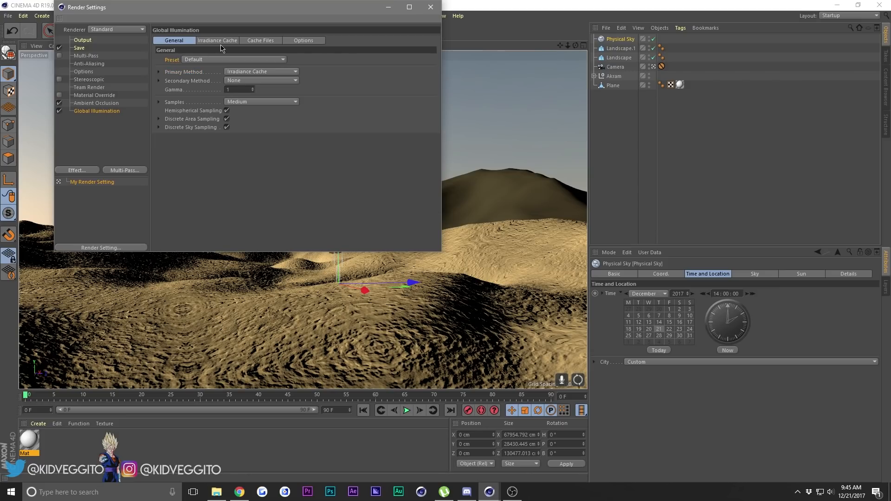
{"action": "left_click", "coordinate": [221, 60]}
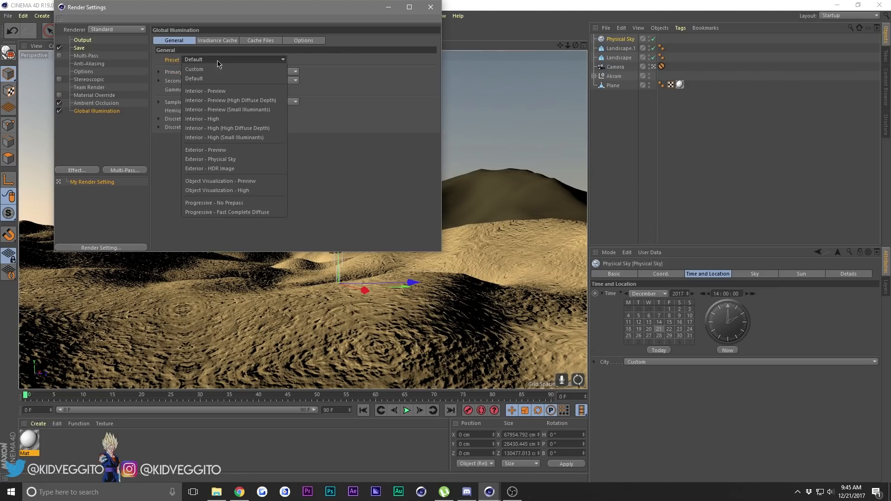
{"action": "left_click", "coordinate": [229, 153]}
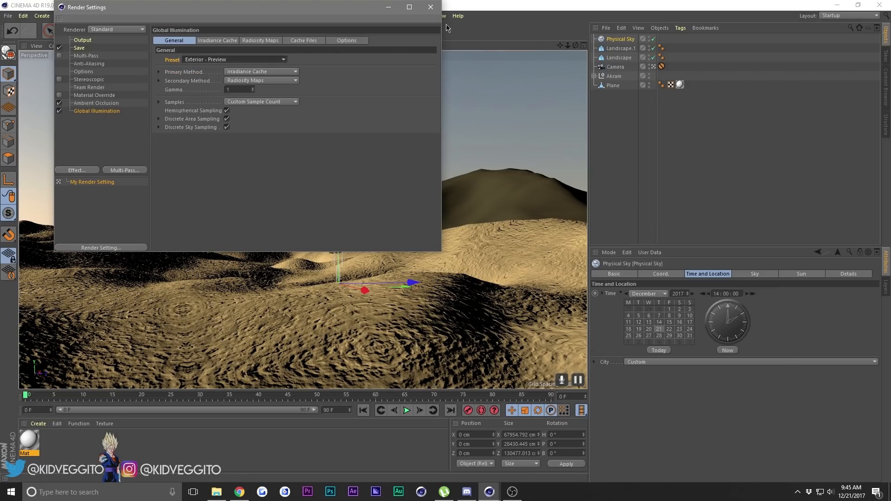
{"action": "left_click", "coordinate": [431, 6]}
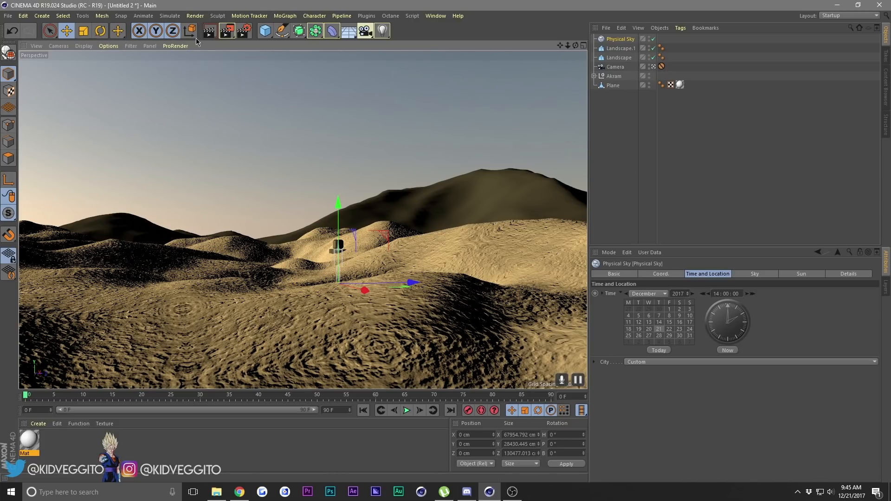
Render the camera view in the viewport to check the snow and sky lighting.
{"action": "left_click", "coordinate": [210, 33]}
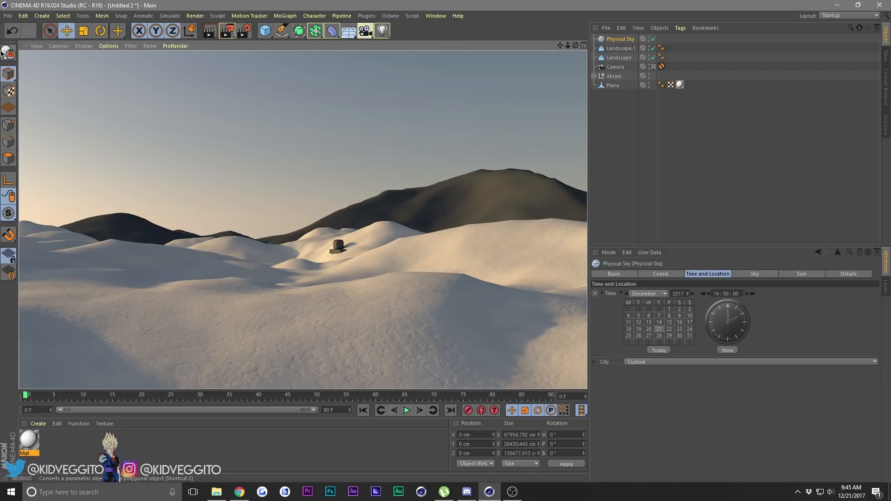
{"action": "left_click", "coordinate": [399, 83]}
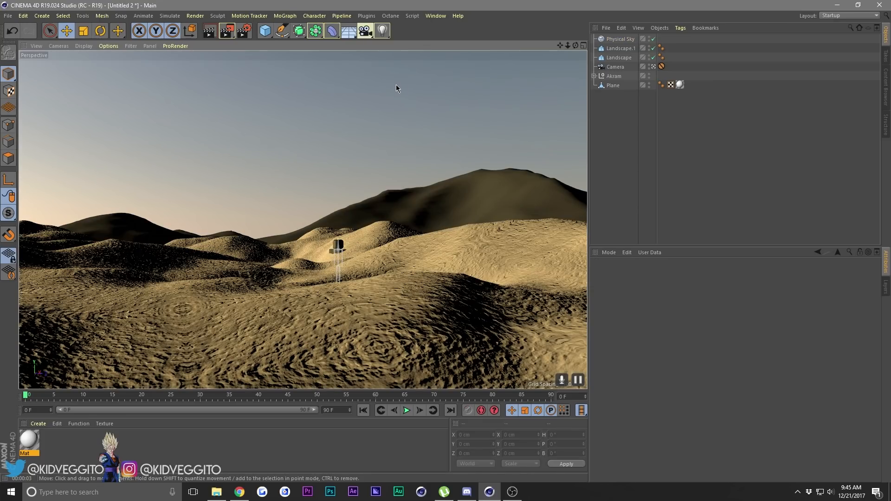
Add a Displacer deformer and make it a child of the snow Plane.
{"action": "left_click", "coordinate": [361, 250]}
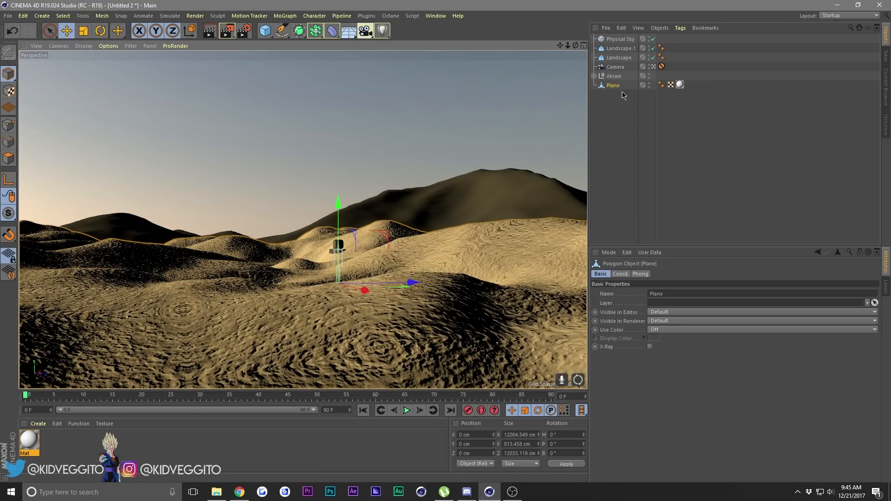
{"action": "left_click", "coordinate": [331, 31]}
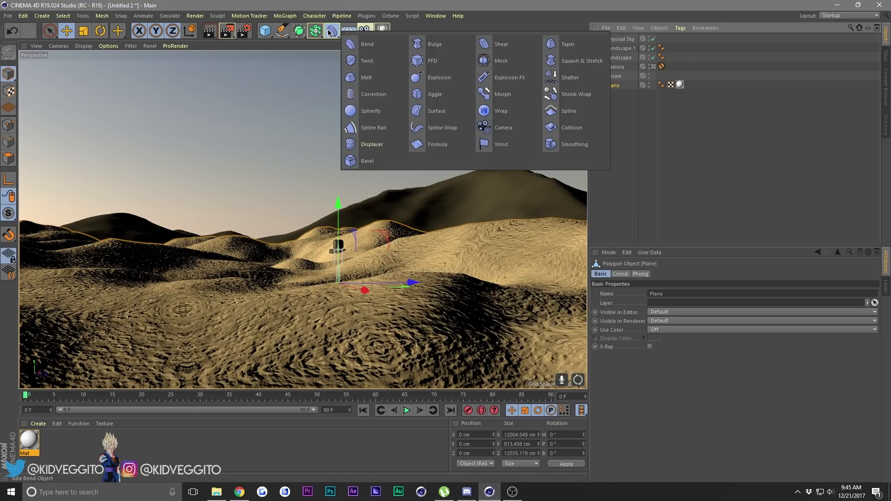
{"action": "left_click", "coordinate": [621, 39]}
{"action": "left_click", "coordinate": [332, 31]}
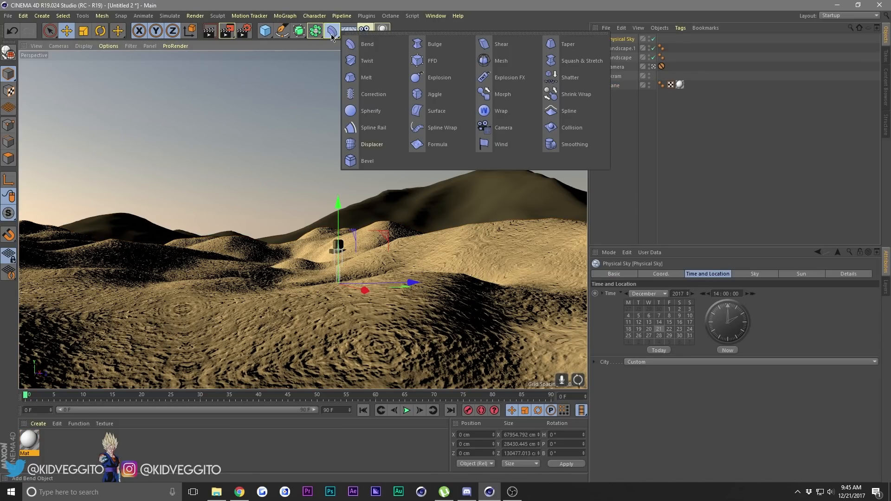
{"action": "left_click", "coordinate": [371, 145]}
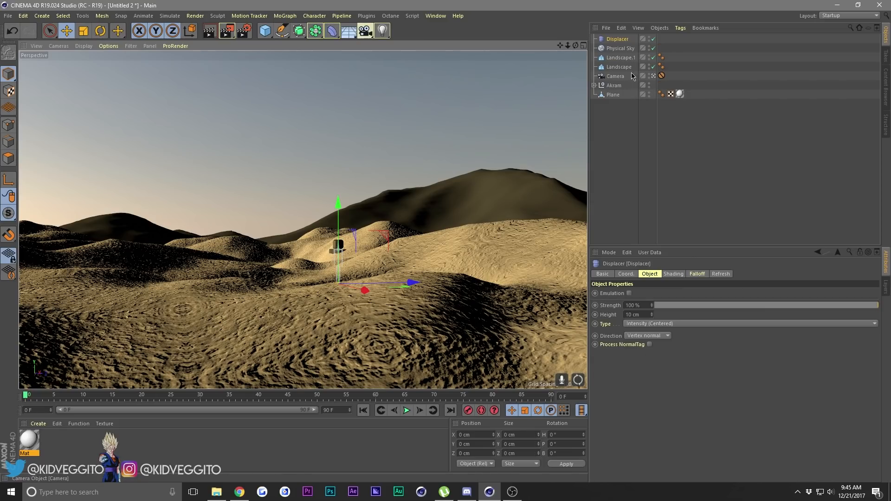
{"action": "left_click_drag", "start_coordinate": [599, 43], "coordinate": [613, 96]}
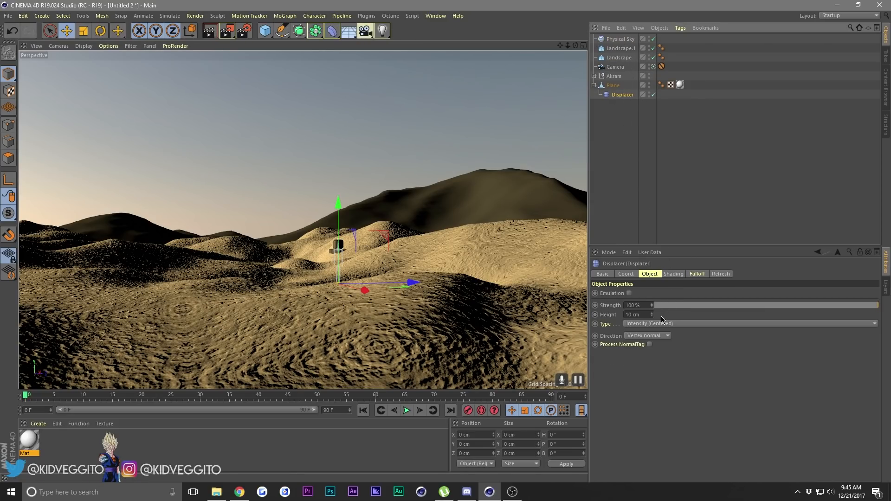
Load a Noise shader into the Displacer's shading and set its noise type to Wavy Turbulence.
{"action": "left_click", "coordinate": [673, 274]}
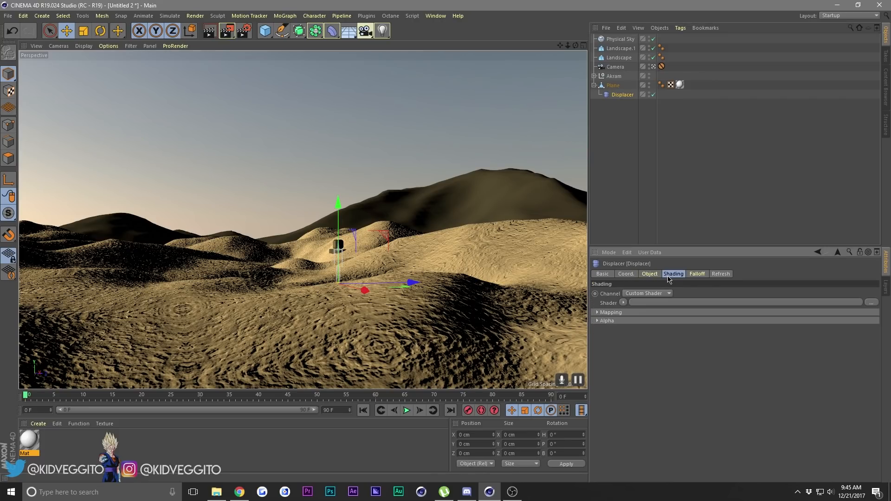
{"action": "left_click", "coordinate": [623, 303]}
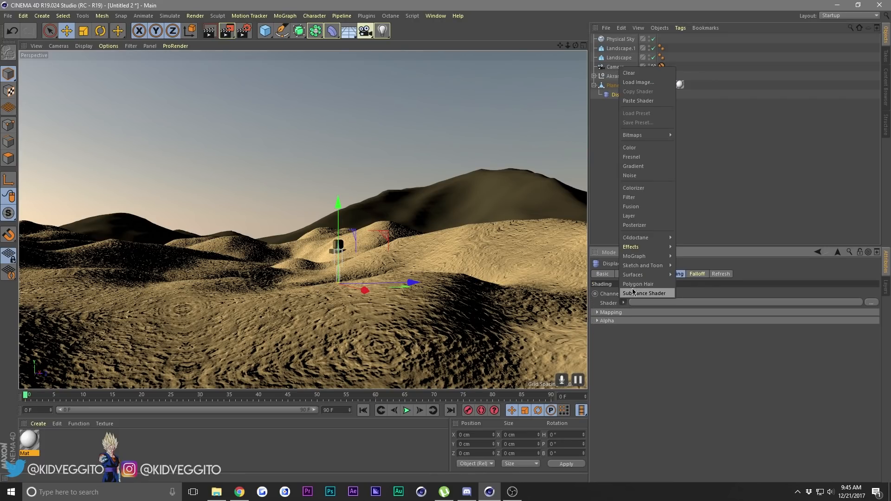
{"action": "left_click", "coordinate": [645, 179]}
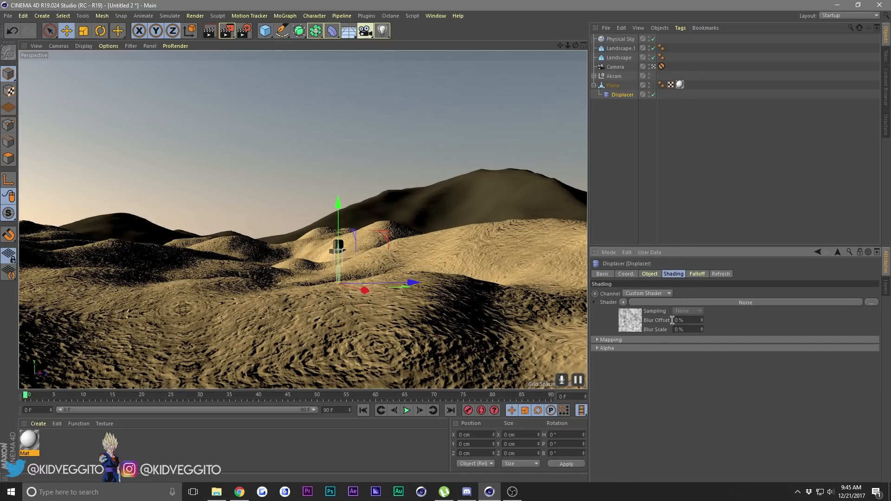
{"action": "left_click", "coordinate": [657, 304]}
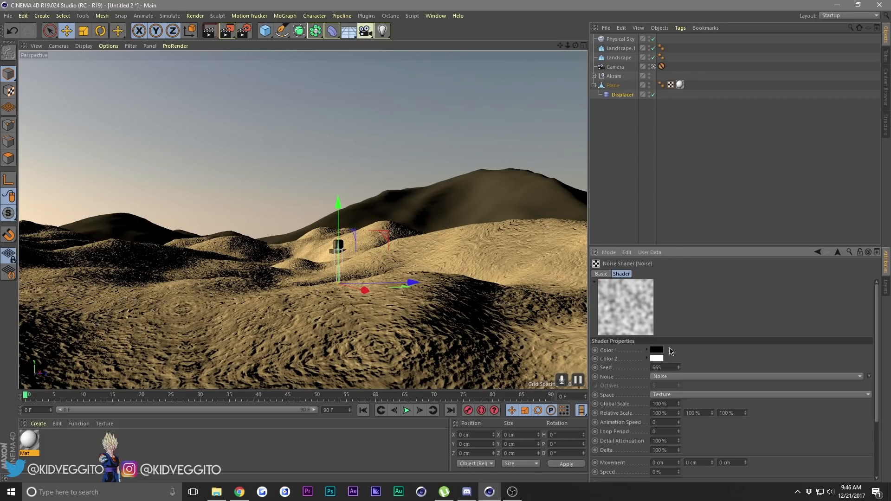
{"action": "left_click", "coordinate": [688, 377]}
{"action": "left_click", "coordinate": [682, 308]}
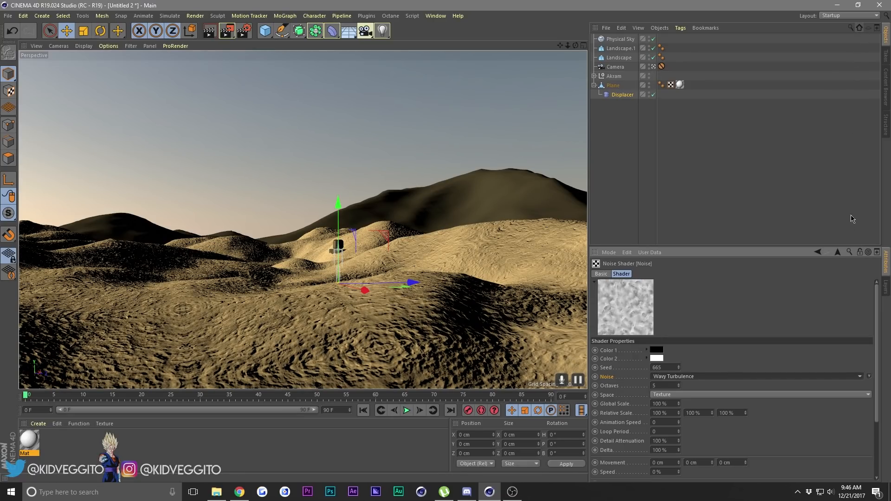
Try adjusting the Displacer's strength in its object properties.
{"action": "left_click", "coordinate": [838, 255]}
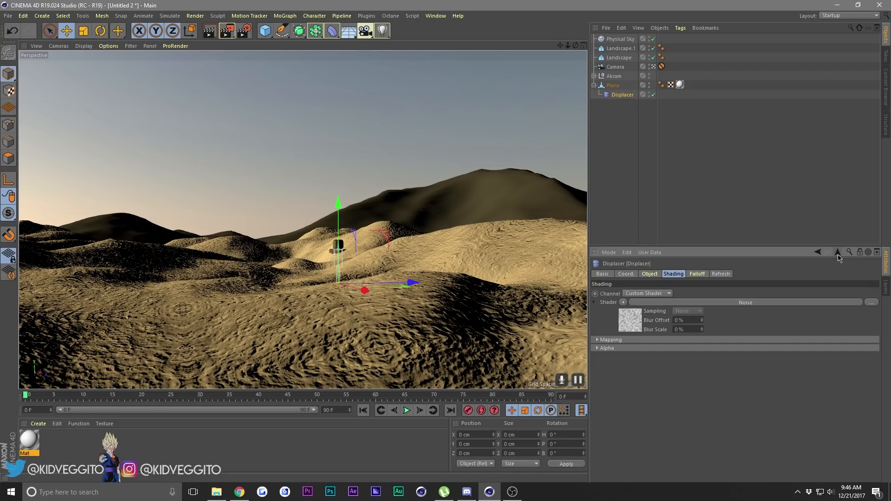
{"action": "left_click", "coordinate": [657, 276]}
{"action": "left_click_drag", "start_coordinate": [767, 306], "coordinate": [878, 318]}
{"action": "left_click", "coordinate": [702, 201]}
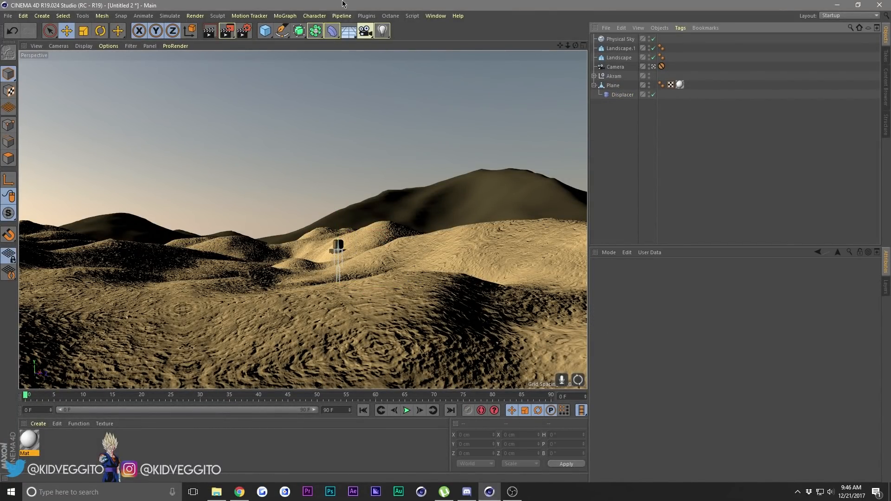
Add a Smoothing deformer and place it under the Plane, above the Displacer.
{"action": "left_click", "coordinate": [332, 31]}
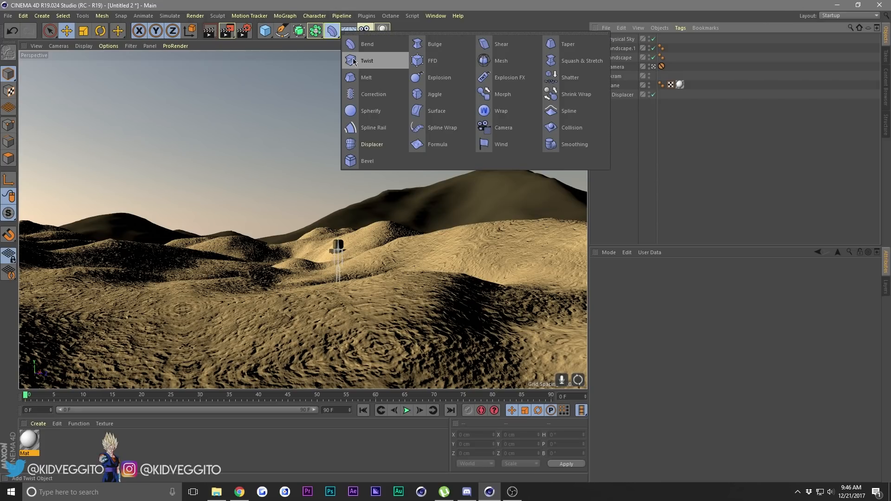
{"action": "left_click", "coordinate": [571, 146]}
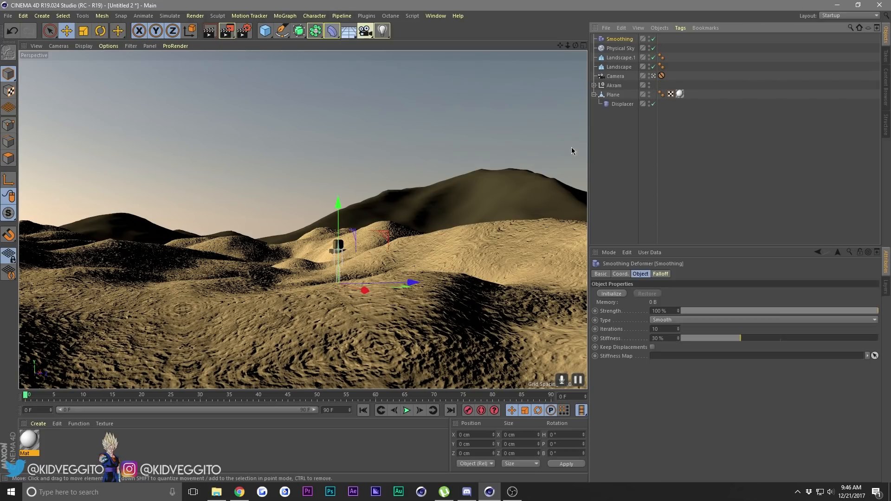
{"action": "left_click_drag", "start_coordinate": [620, 40], "coordinate": [616, 97]}
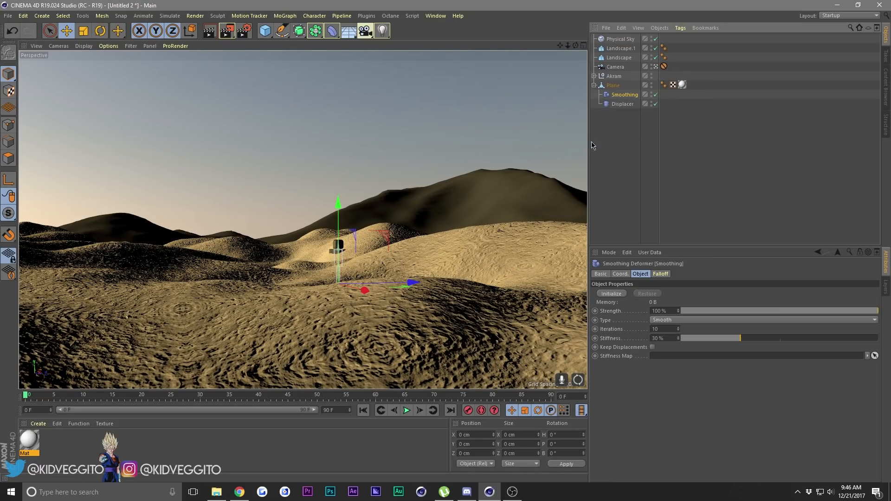
Render the camera view in the viewport to check the displaced and smoothed snow ground.
{"action": "left_click", "coordinate": [461, 135]}
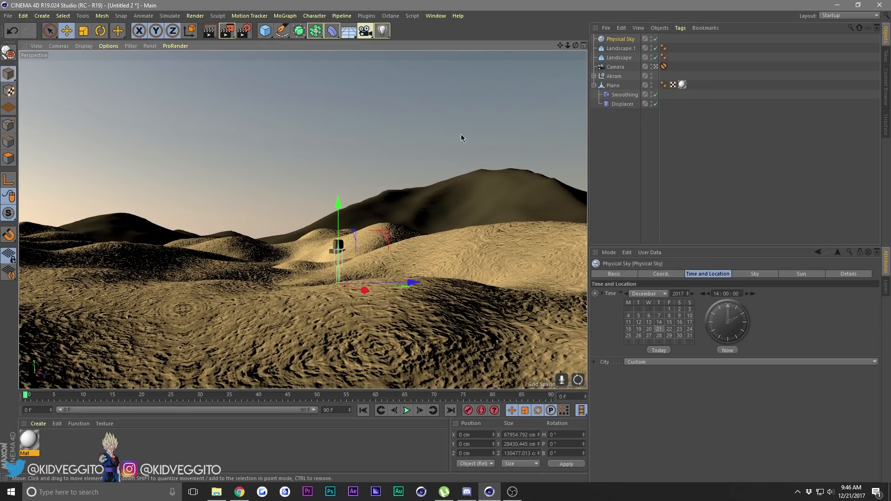
{"action": "left_click", "coordinate": [213, 31]}
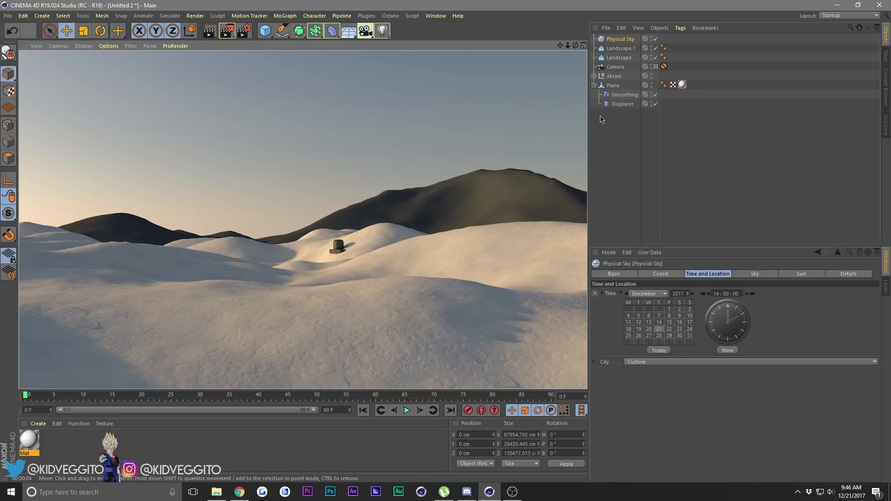
{"action": "left_click", "coordinate": [211, 102]}
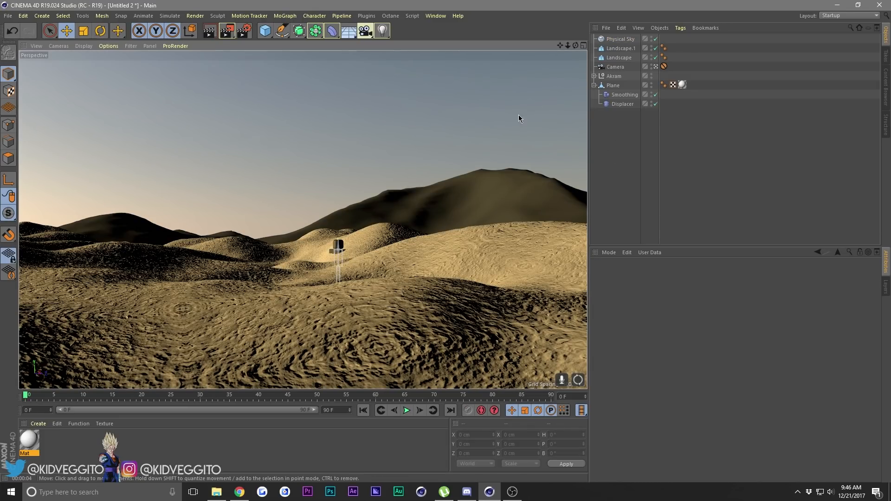
{"action": "left_click", "coordinate": [207, 32]}
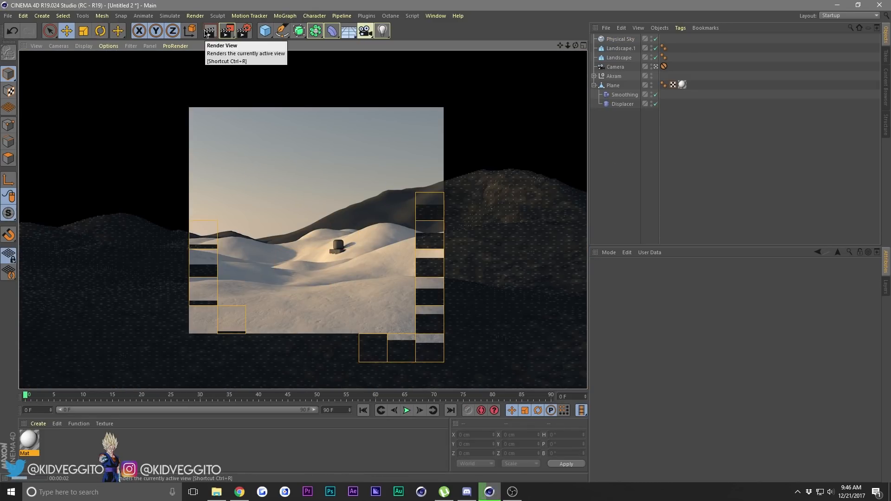
{"action": "left_click", "coordinate": [286, 101]}
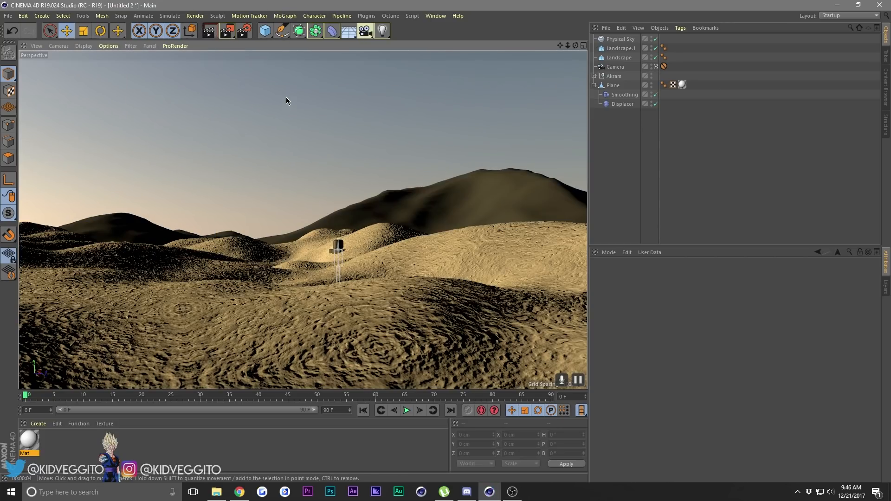
Copy the Plane's snow texture tag onto both background landscapes.
{"action": "left_click", "coordinate": [595, 85]}
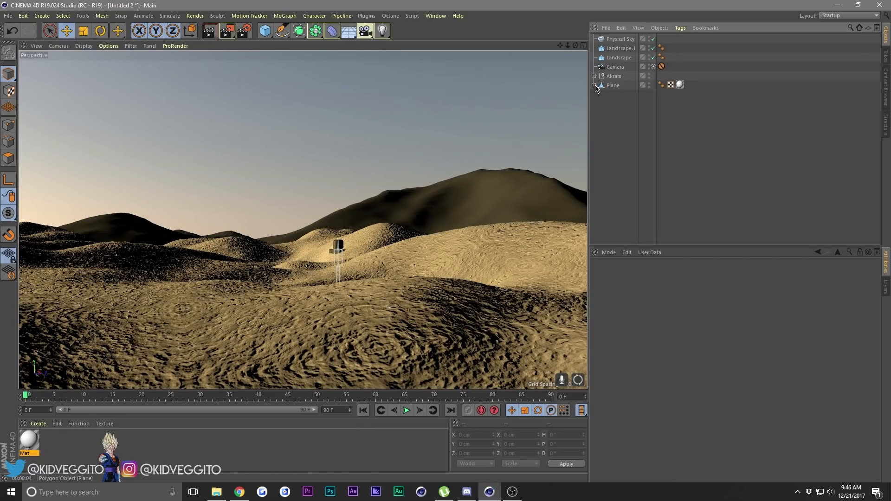
{"action": "left_click", "coordinate": [680, 85]}
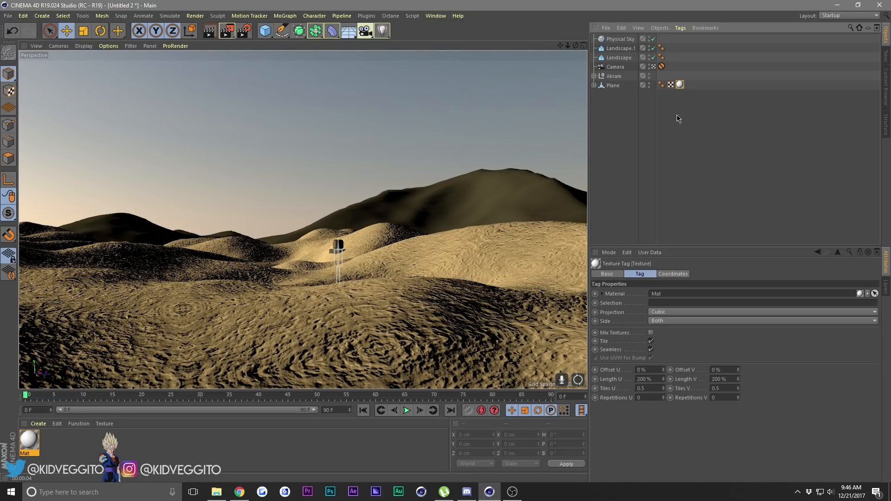
{"action": "left_click_drag", "start_coordinate": [679, 85], "coordinate": [661, 47], "text": "ctrl"}
{"action": "left_click", "coordinate": [620, 39]}
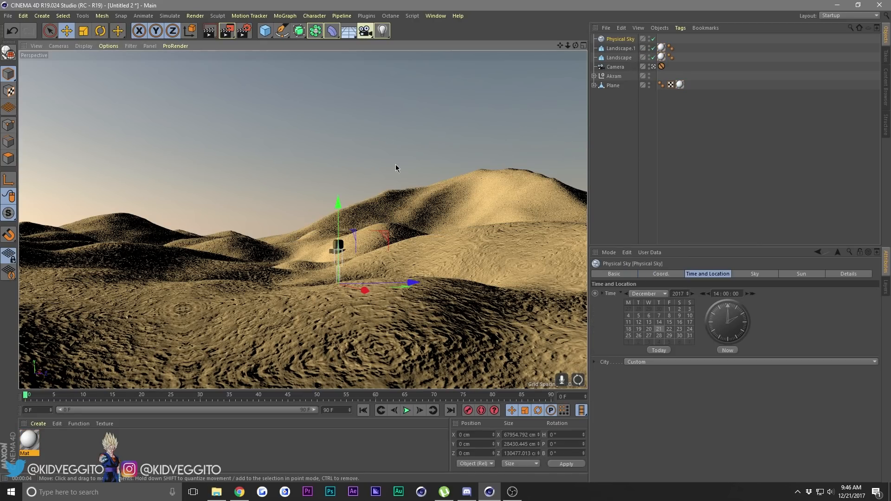
Select the hills to compare their surfaces and render the view to check the snow on the background landscapes.
{"action": "left_click", "coordinate": [493, 190]}
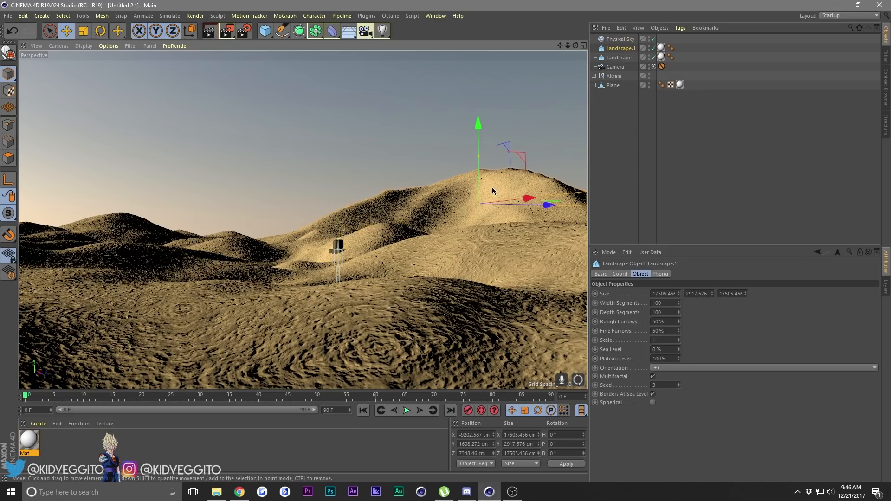
{"action": "left_click", "coordinate": [116, 217]}
{"action": "left_click", "coordinate": [338, 296]}
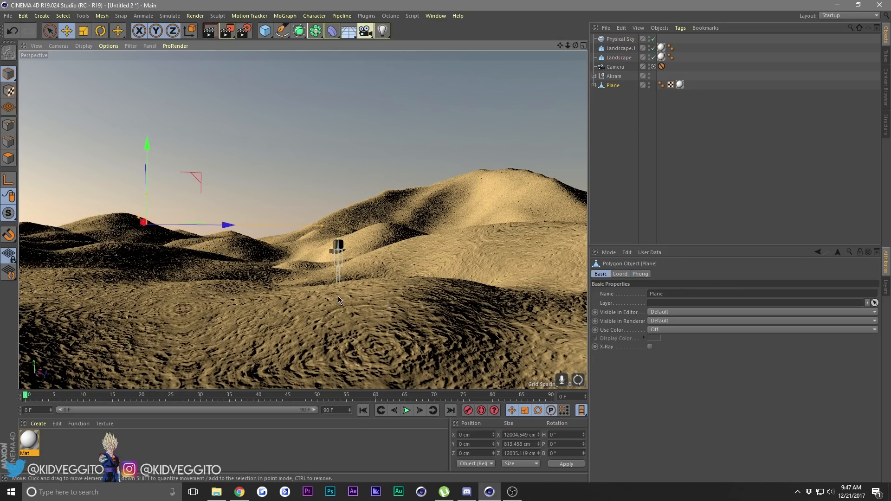
{"action": "left_click", "coordinate": [441, 213]}
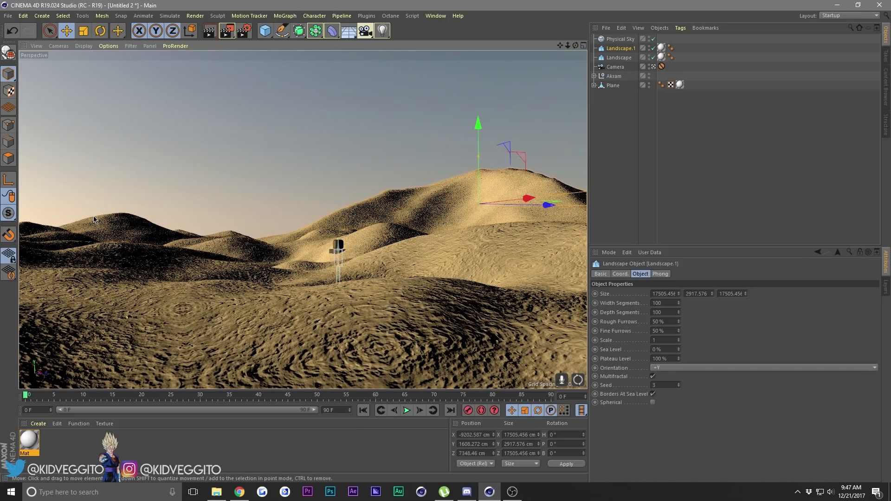
{"action": "left_click", "coordinate": [209, 31]}
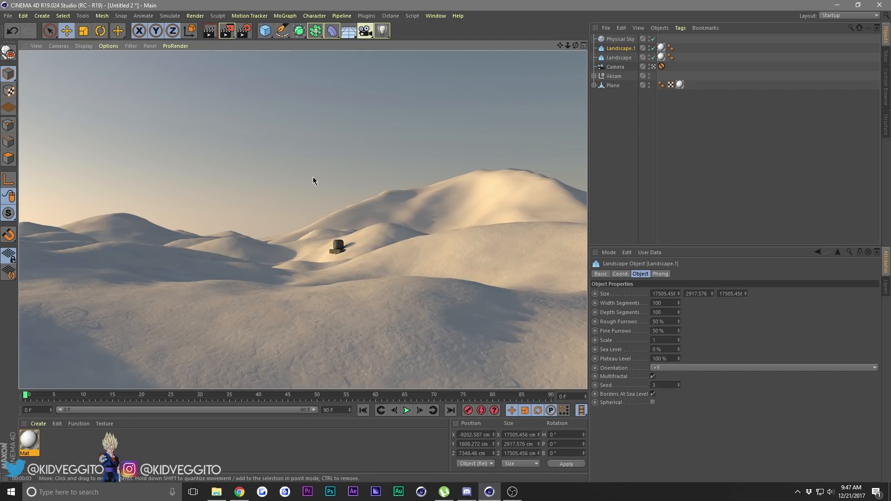
Lower the larger landscape, Landscape.1, to a Y position of about 1538 cm and set its width segments to 1000.
{"action": "left_click_drag", "start_coordinate": [416, 130], "coordinate": [418, 141]}
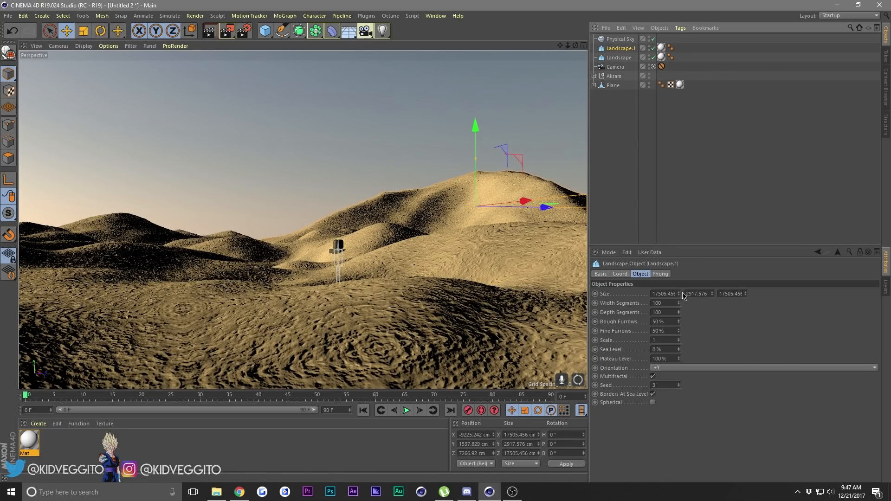
{"action": "left_click", "coordinate": [671, 303]}
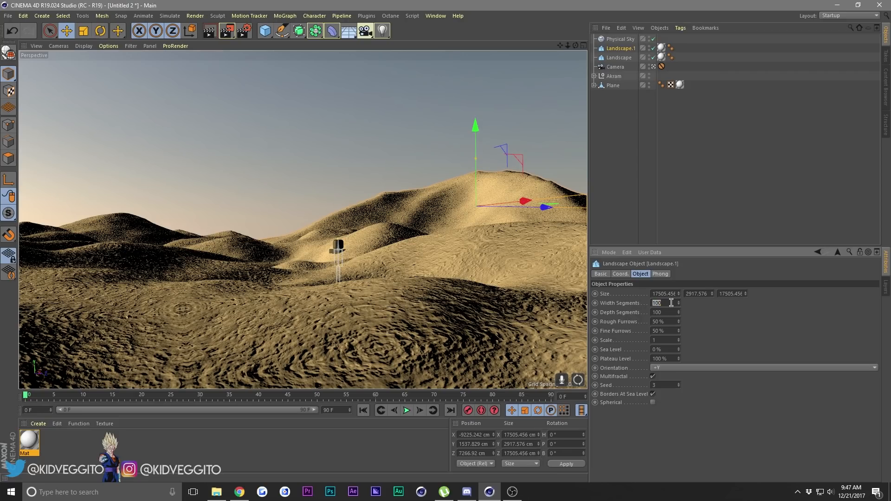
{"action": "key", "text": "Return"}
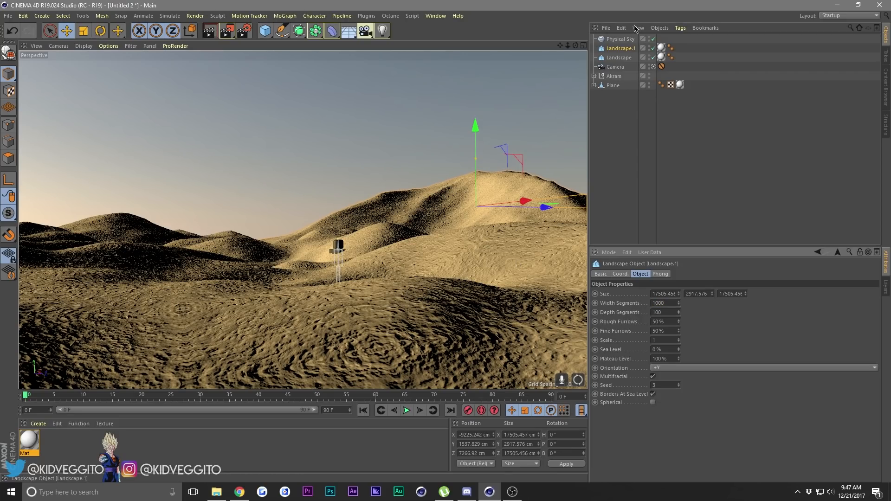
Set the smaller landscape's width segments and depth segments to 1000.
{"action": "left_click", "coordinate": [620, 59]}
{"action": "left_click", "coordinate": [668, 303]}
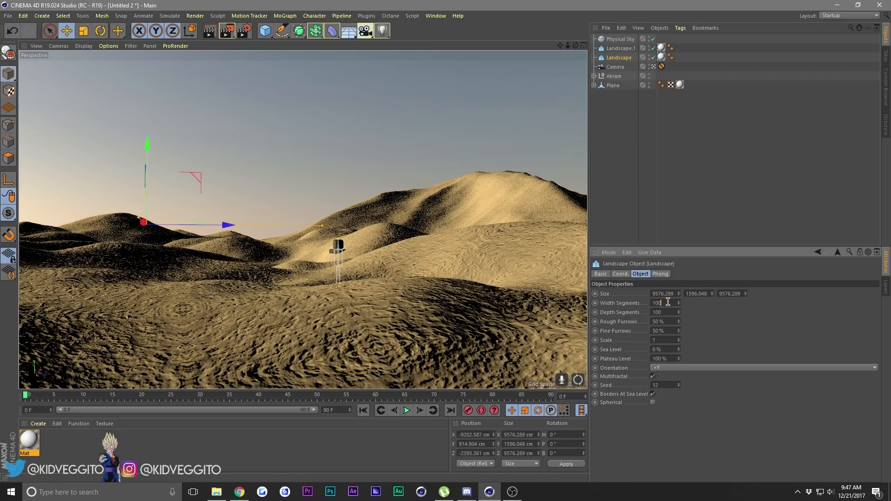
{"action": "key", "text": "Return"}
{"action": "left_click", "coordinate": [671, 313]}
{"action": "left_click", "coordinate": [384, 153]}
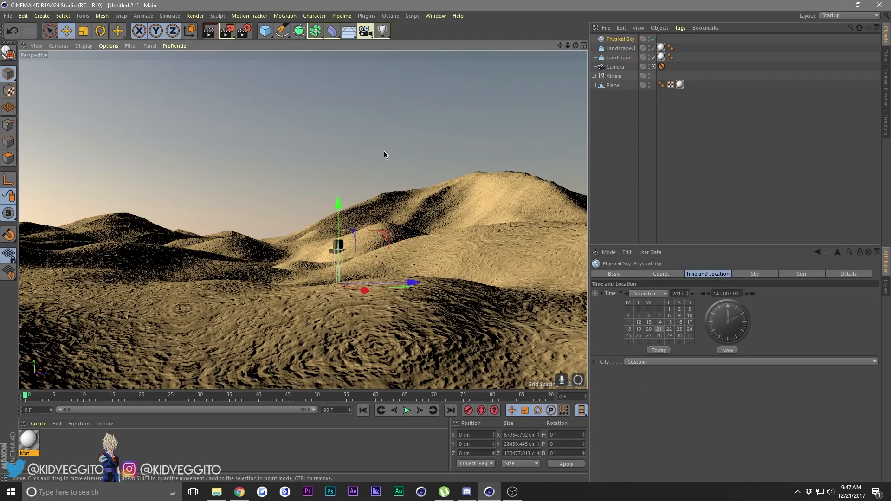
Convert both background landscapes, Landscape and Landscape.1, into editable polygon objects.
{"action": "left_click", "coordinate": [435, 188]}
{"action": "left_click", "coordinate": [139, 225]}
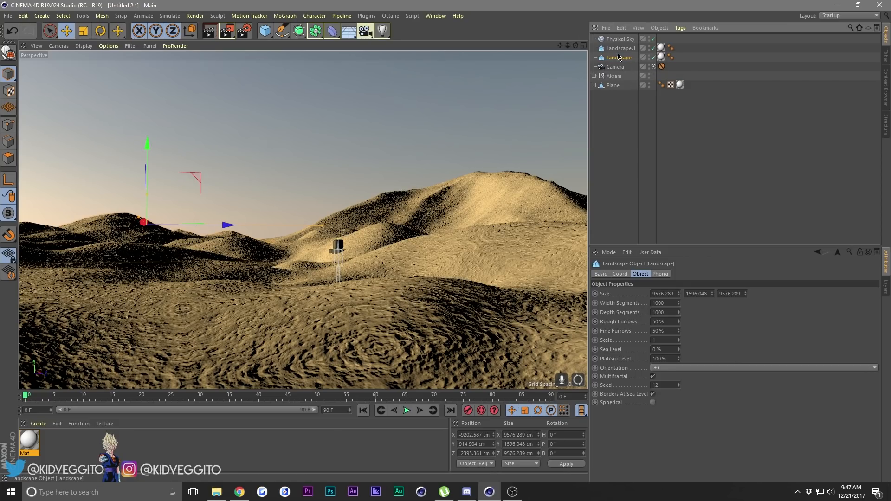
{"action": "key", "text": "c"}
{"action": "left_click", "coordinate": [618, 50]}
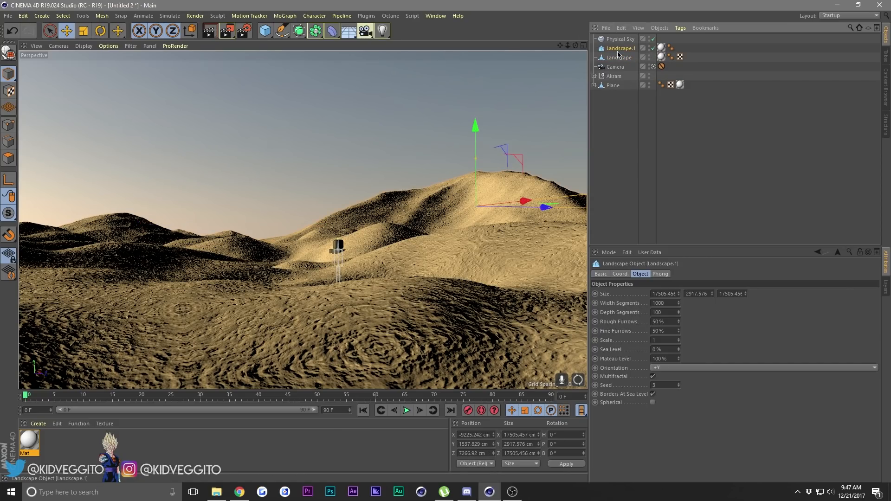
{"action": "key", "text": "c"}
{"action": "left_click", "coordinate": [620, 39]}
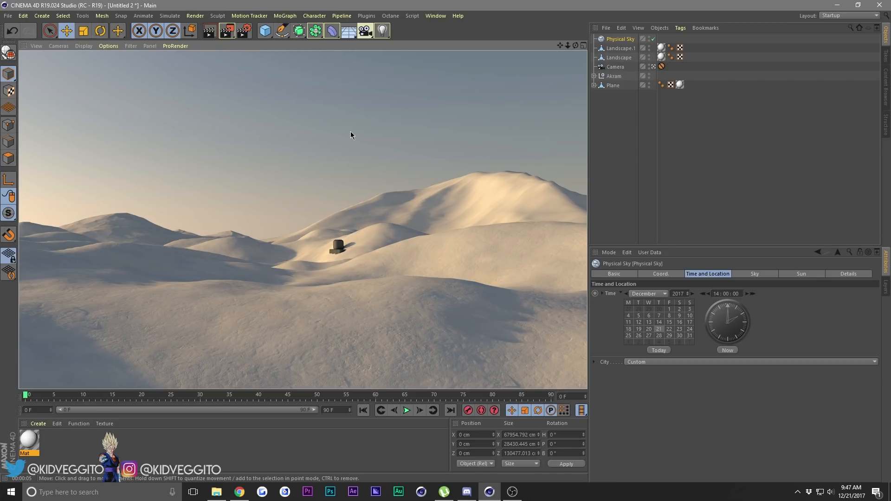
Move the Roblox character onto the snow in the foreground, at about X 3394 cm, Y 502 cm, Z -1559 cm.
{"action": "left_click", "coordinate": [618, 77]}
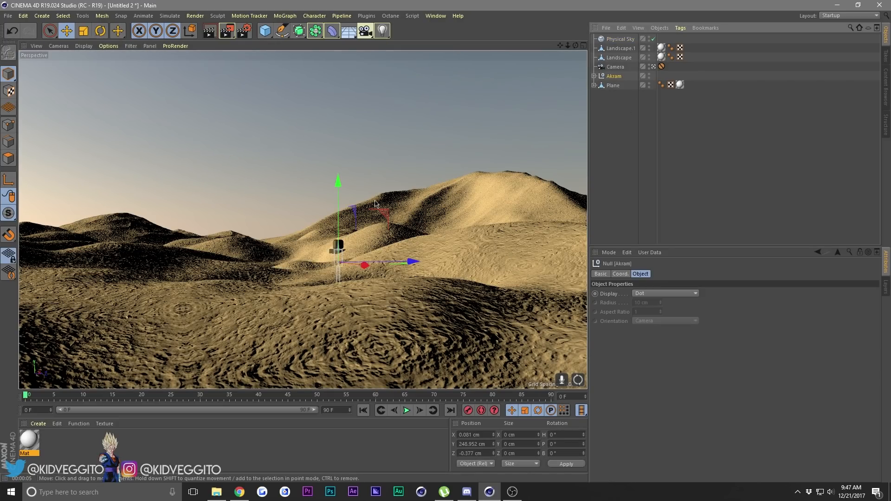
{"action": "left_click_drag", "start_coordinate": [340, 246], "coordinate": [331, 212]}
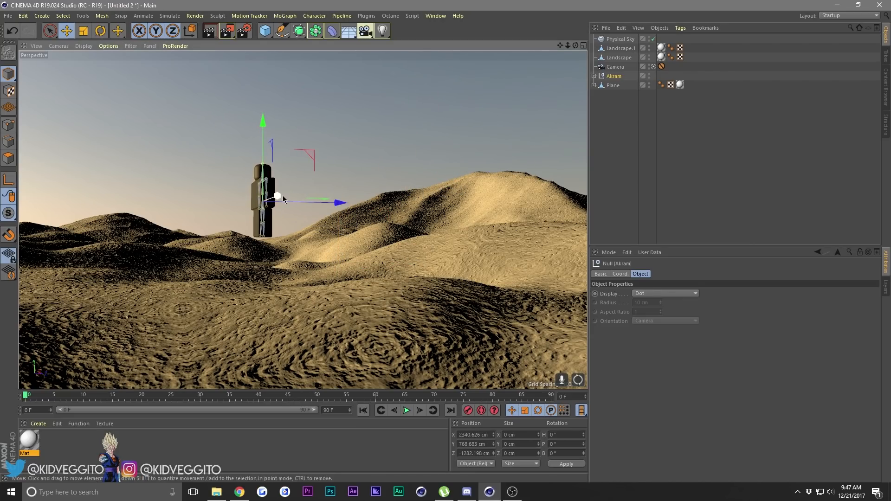
{"action": "left_click_drag", "start_coordinate": [279, 197], "coordinate": [481, 185]}
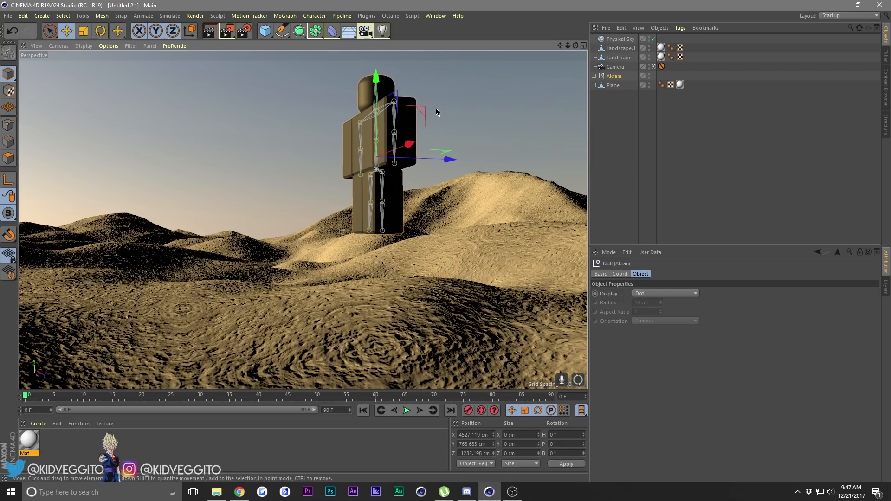
{"action": "left_click_drag", "start_coordinate": [436, 107], "coordinate": [347, 170]}
{"action": "left_click_drag", "start_coordinate": [311, 204], "coordinate": [245, 219]}
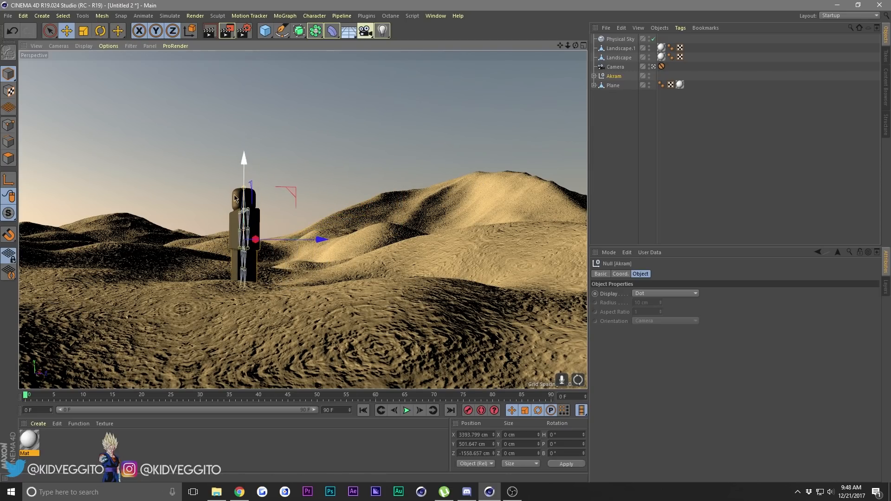
Rotate the Roblox character to a heading of about 111° with a slight bank of about 4.5°.
{"action": "key", "text": "r"}
{"action": "left_click_drag", "start_coordinate": [220, 269], "coordinate": [320, 244]}
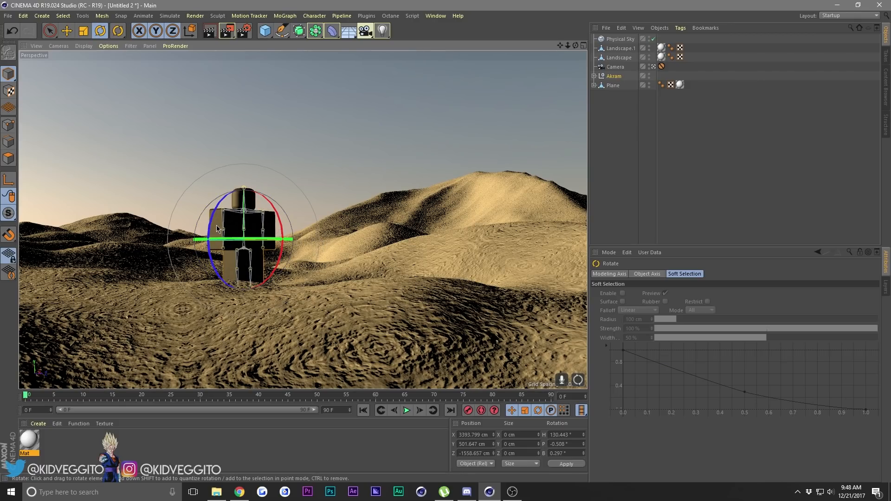
{"action": "left_click_drag", "start_coordinate": [214, 225], "coordinate": [289, 236]}
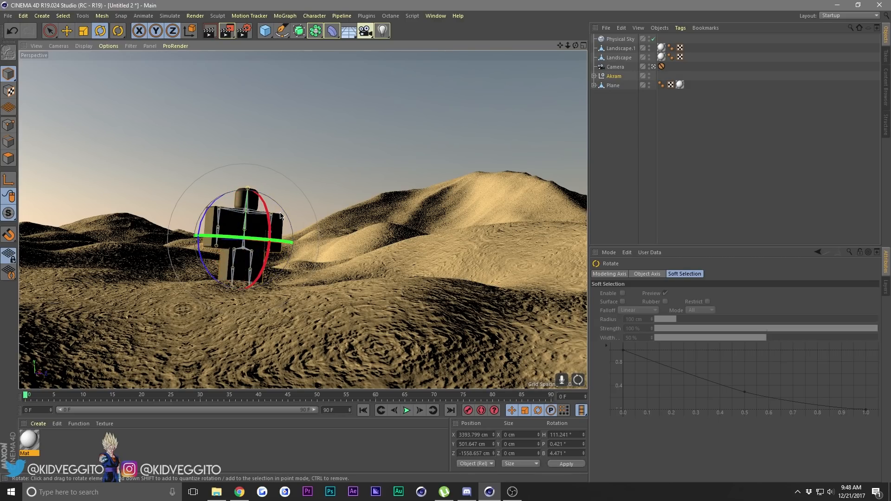
{"action": "left_click", "coordinate": [346, 154]}
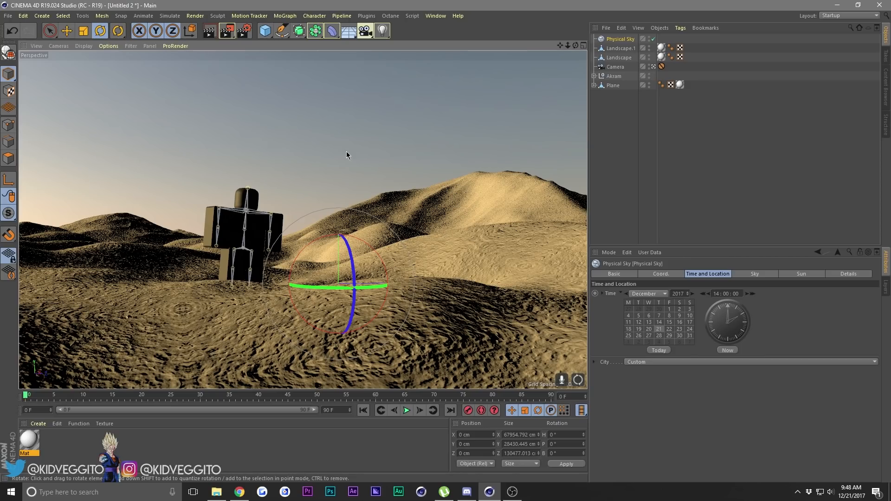
Set the Global Illumination preset to Exterior - Physical Sky in the render settings and render the view.
{"action": "left_click", "coordinate": [244, 31]}
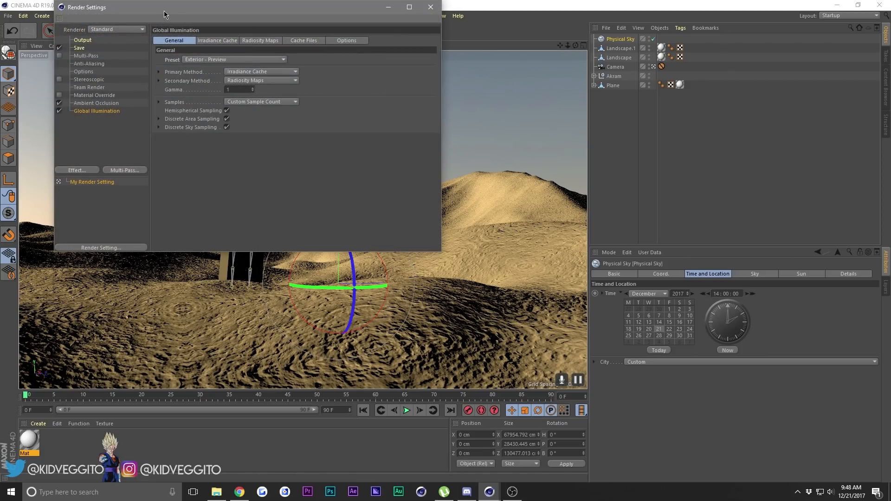
{"action": "left_click_drag", "start_coordinate": [164, 11], "coordinate": [515, 72]}
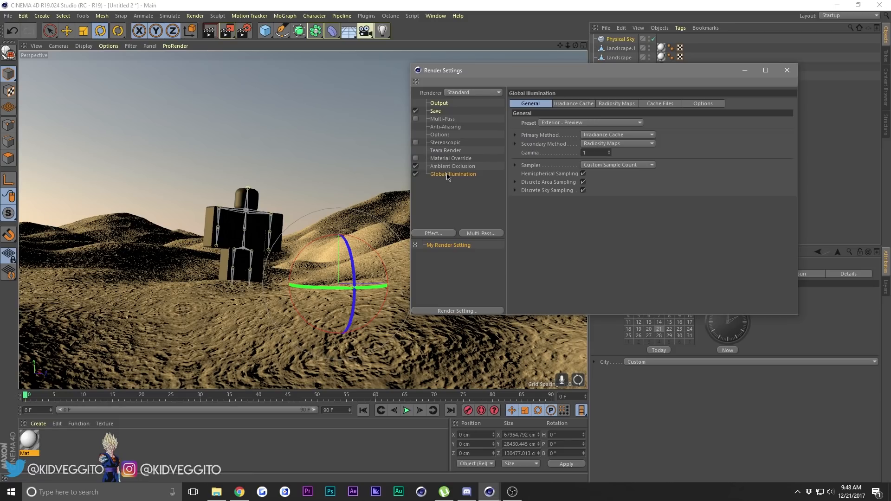
{"action": "left_click", "coordinate": [574, 123]}
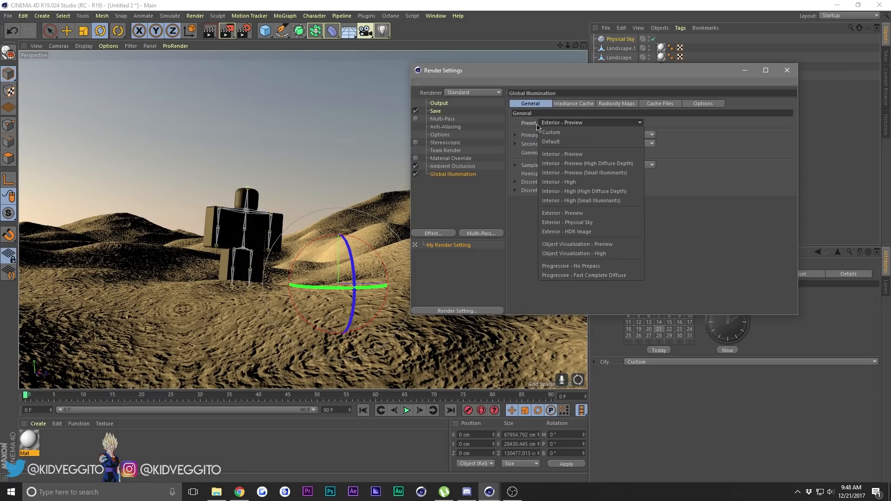
{"action": "left_click", "coordinate": [590, 223]}
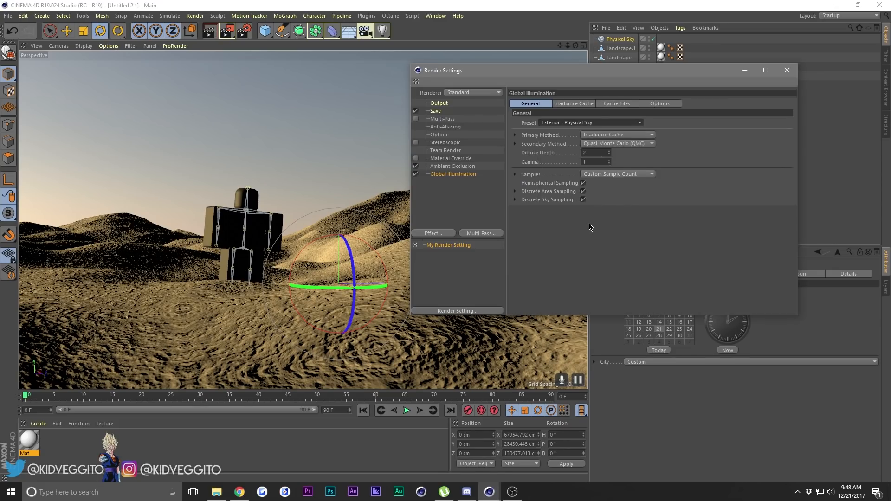
{"action": "left_click", "coordinate": [787, 70]}
{"action": "left_click", "coordinate": [209, 29]}
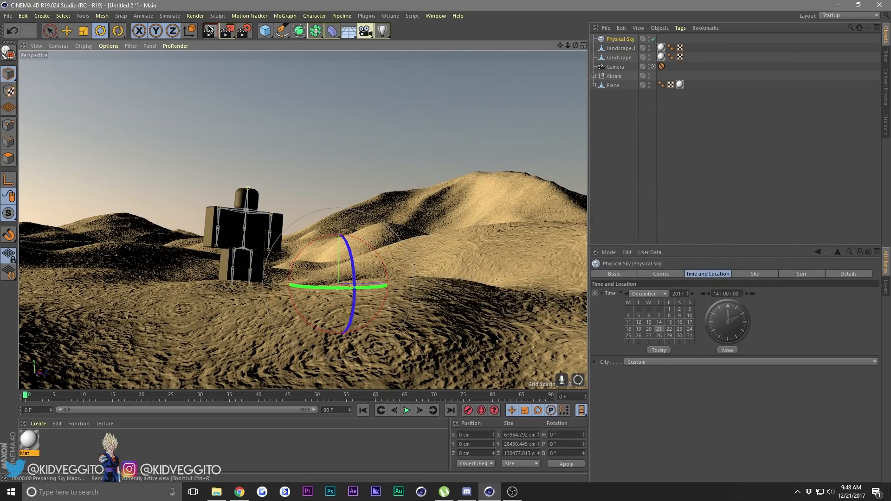